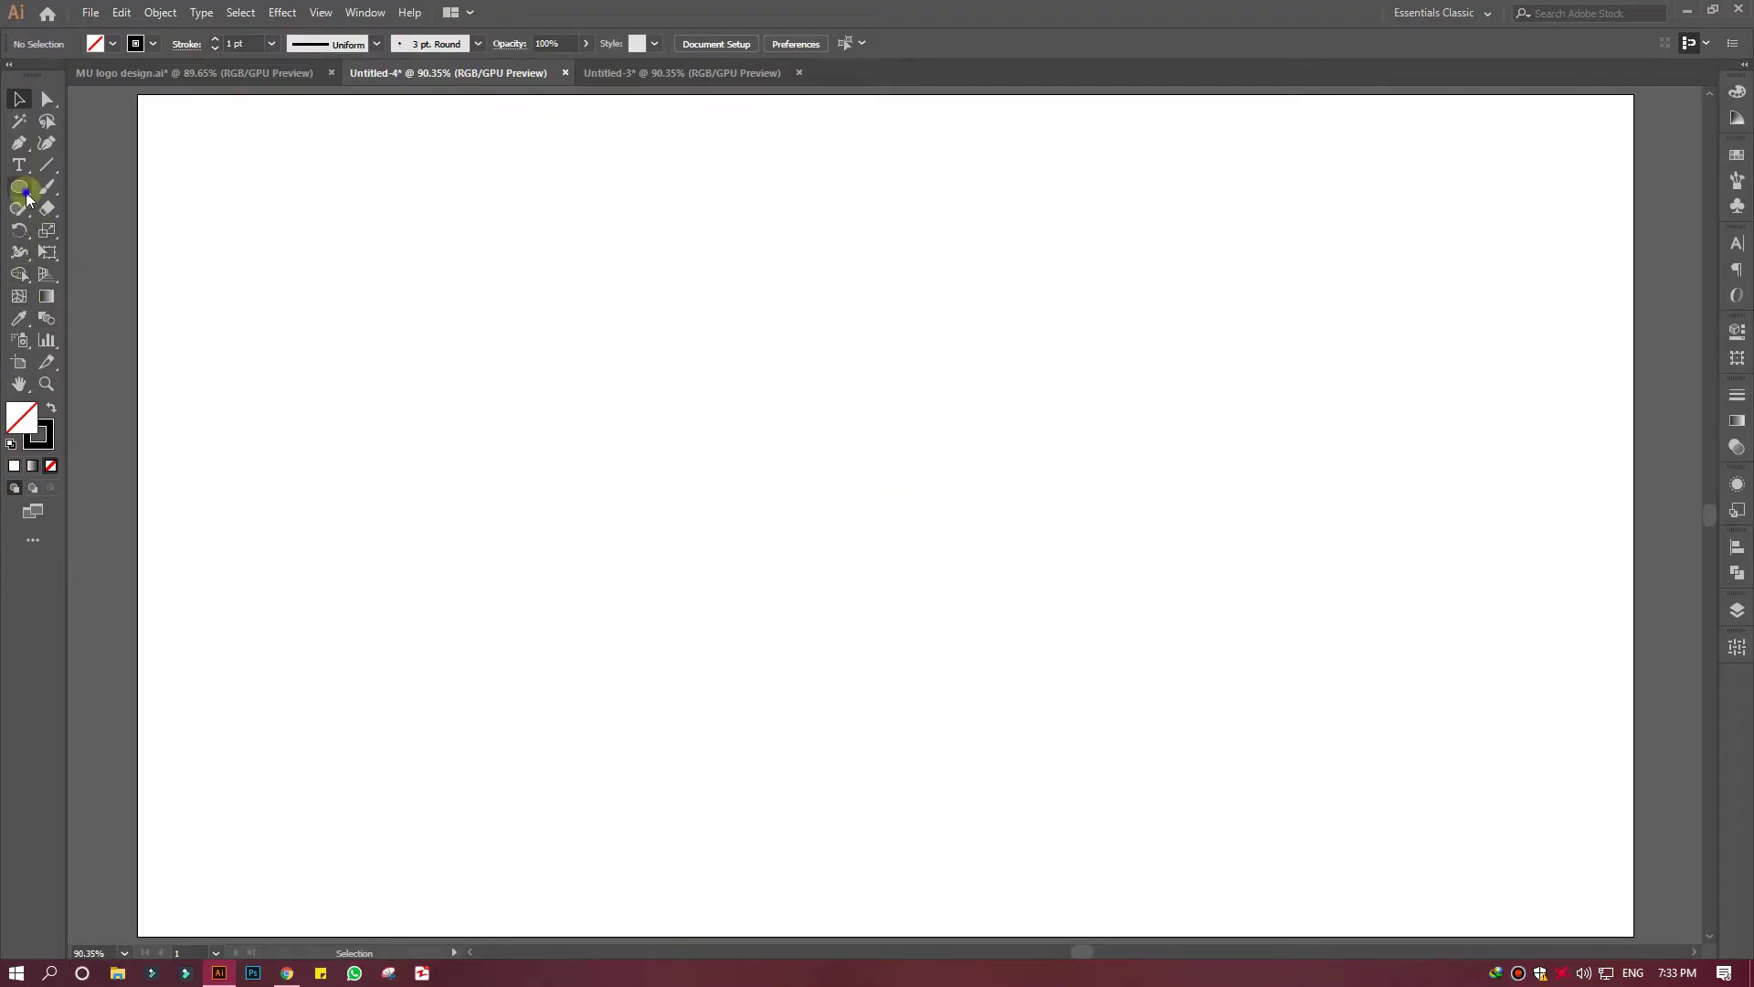
Step: Draw a 293 px square, rotate it 45° into a diamond, and move it up toward centre
drag(18, 186, 82, 183)
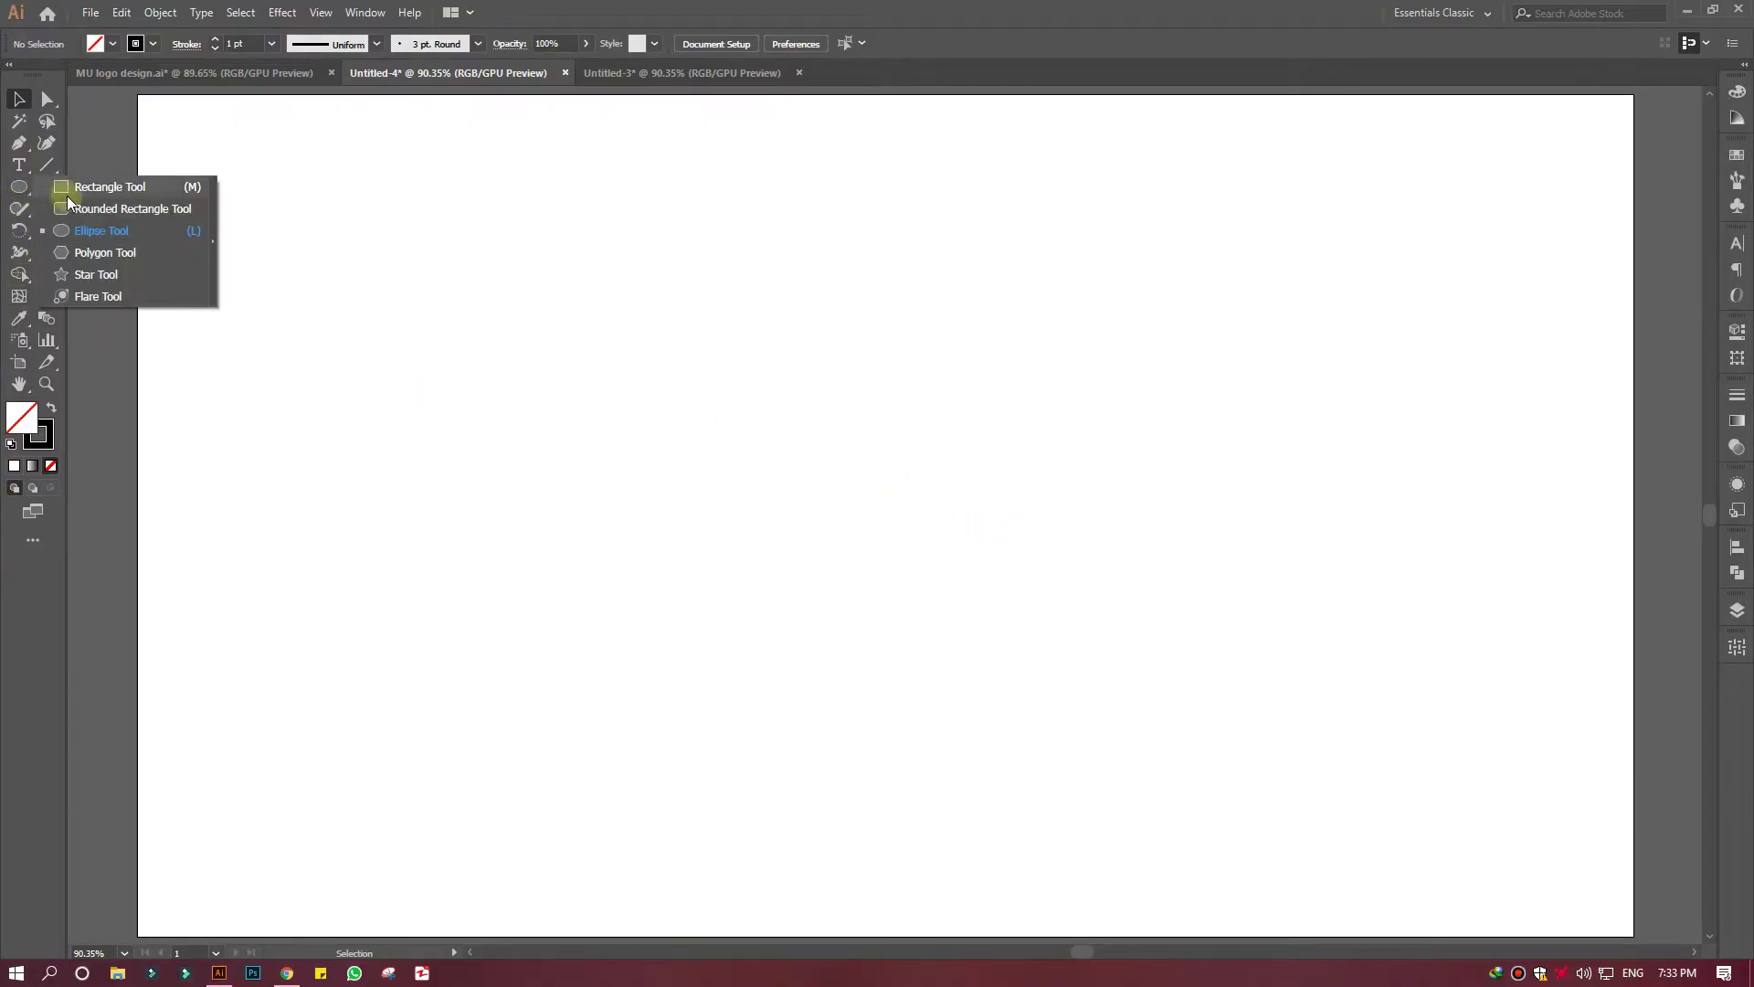
click(653, 474)
click(744, 483)
drag(1003, 826, 1057, 704)
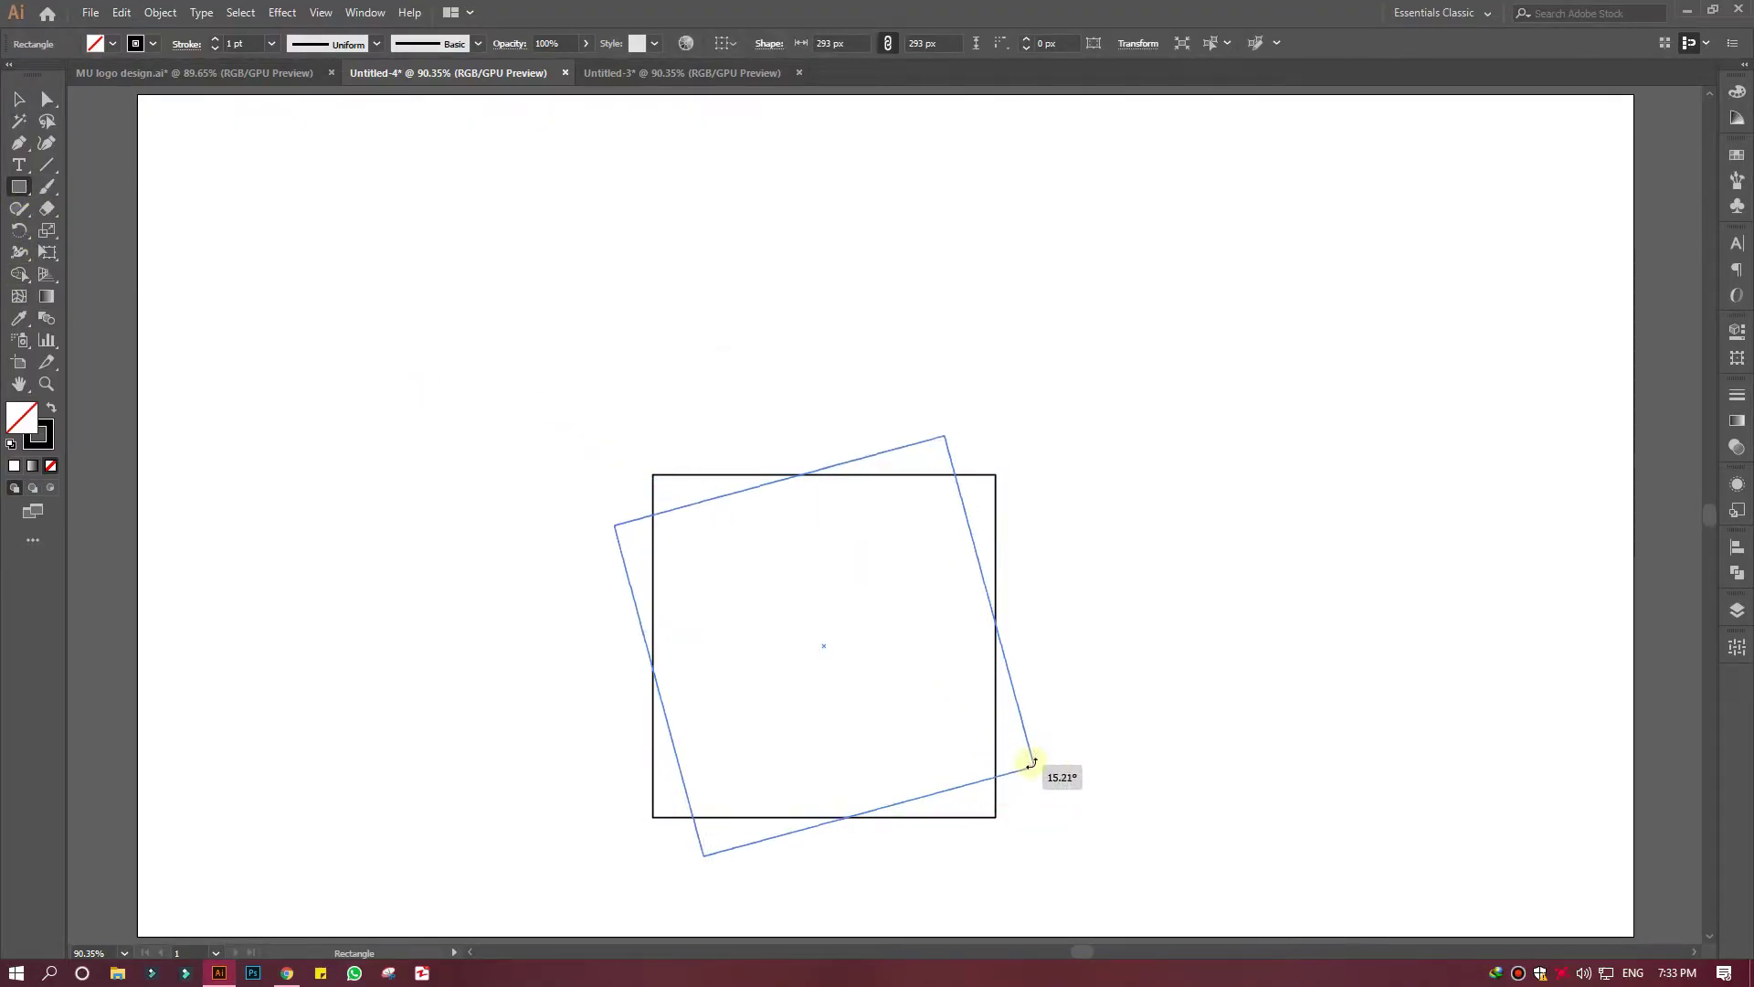
drag(825, 645, 837, 552)
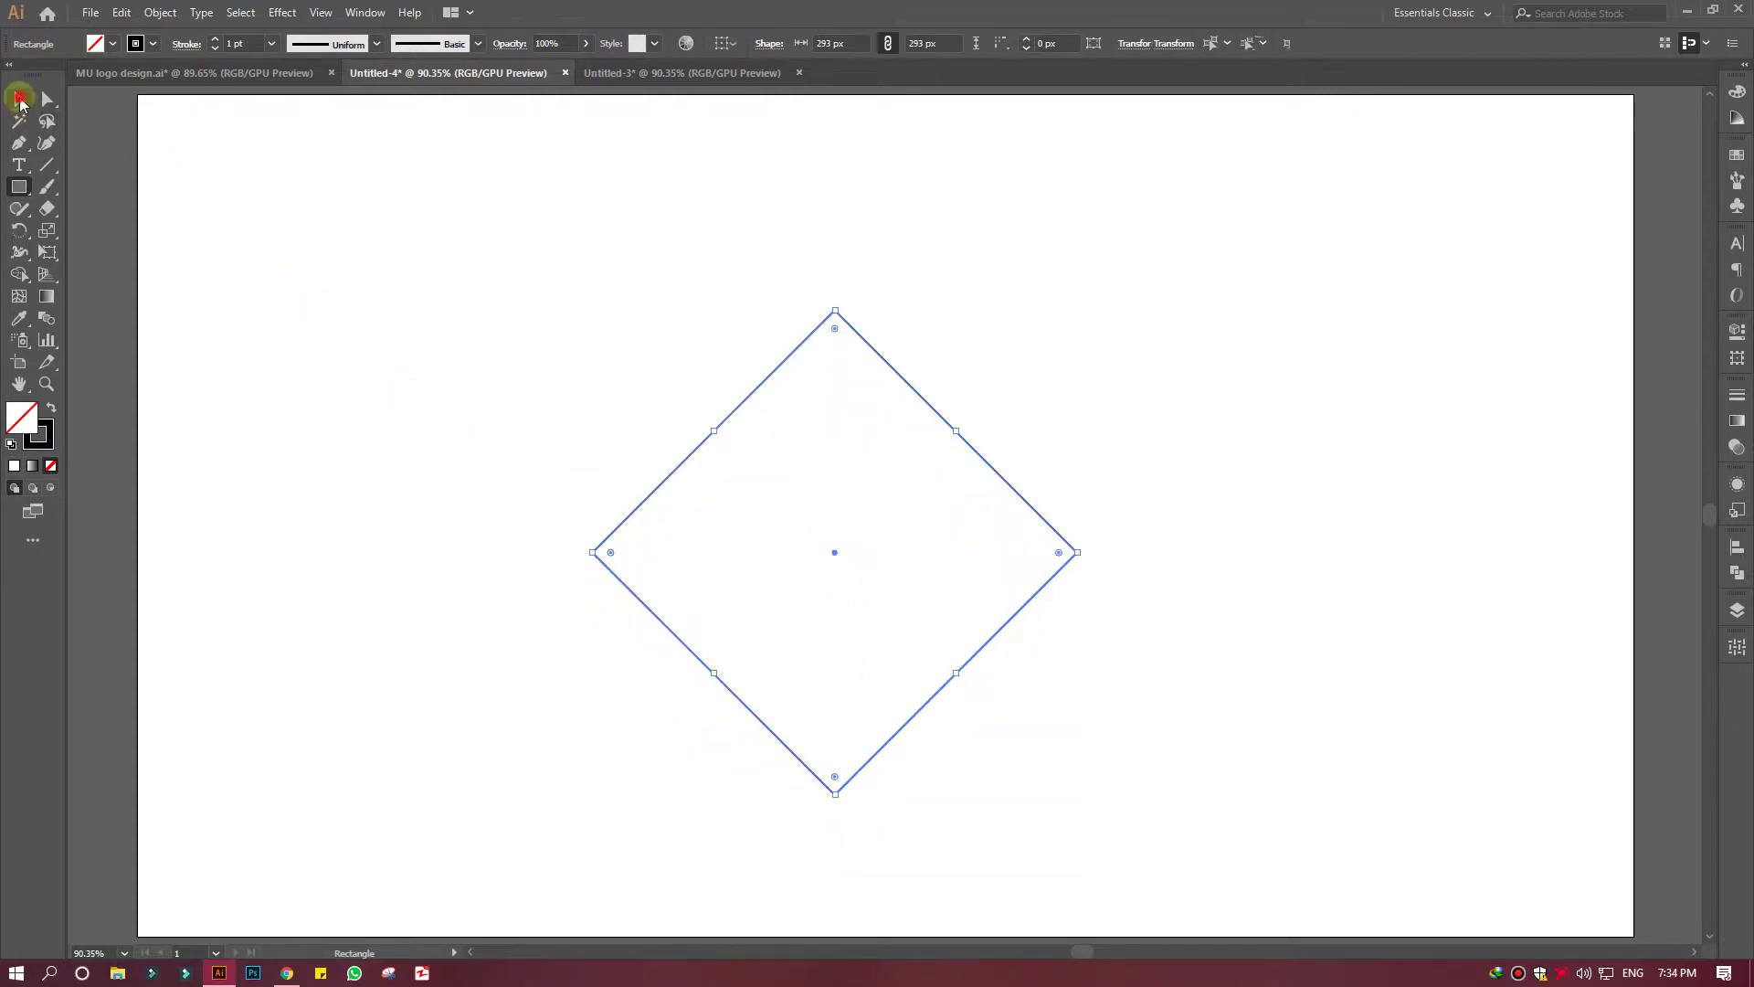
click(46, 164)
click(431, 370)
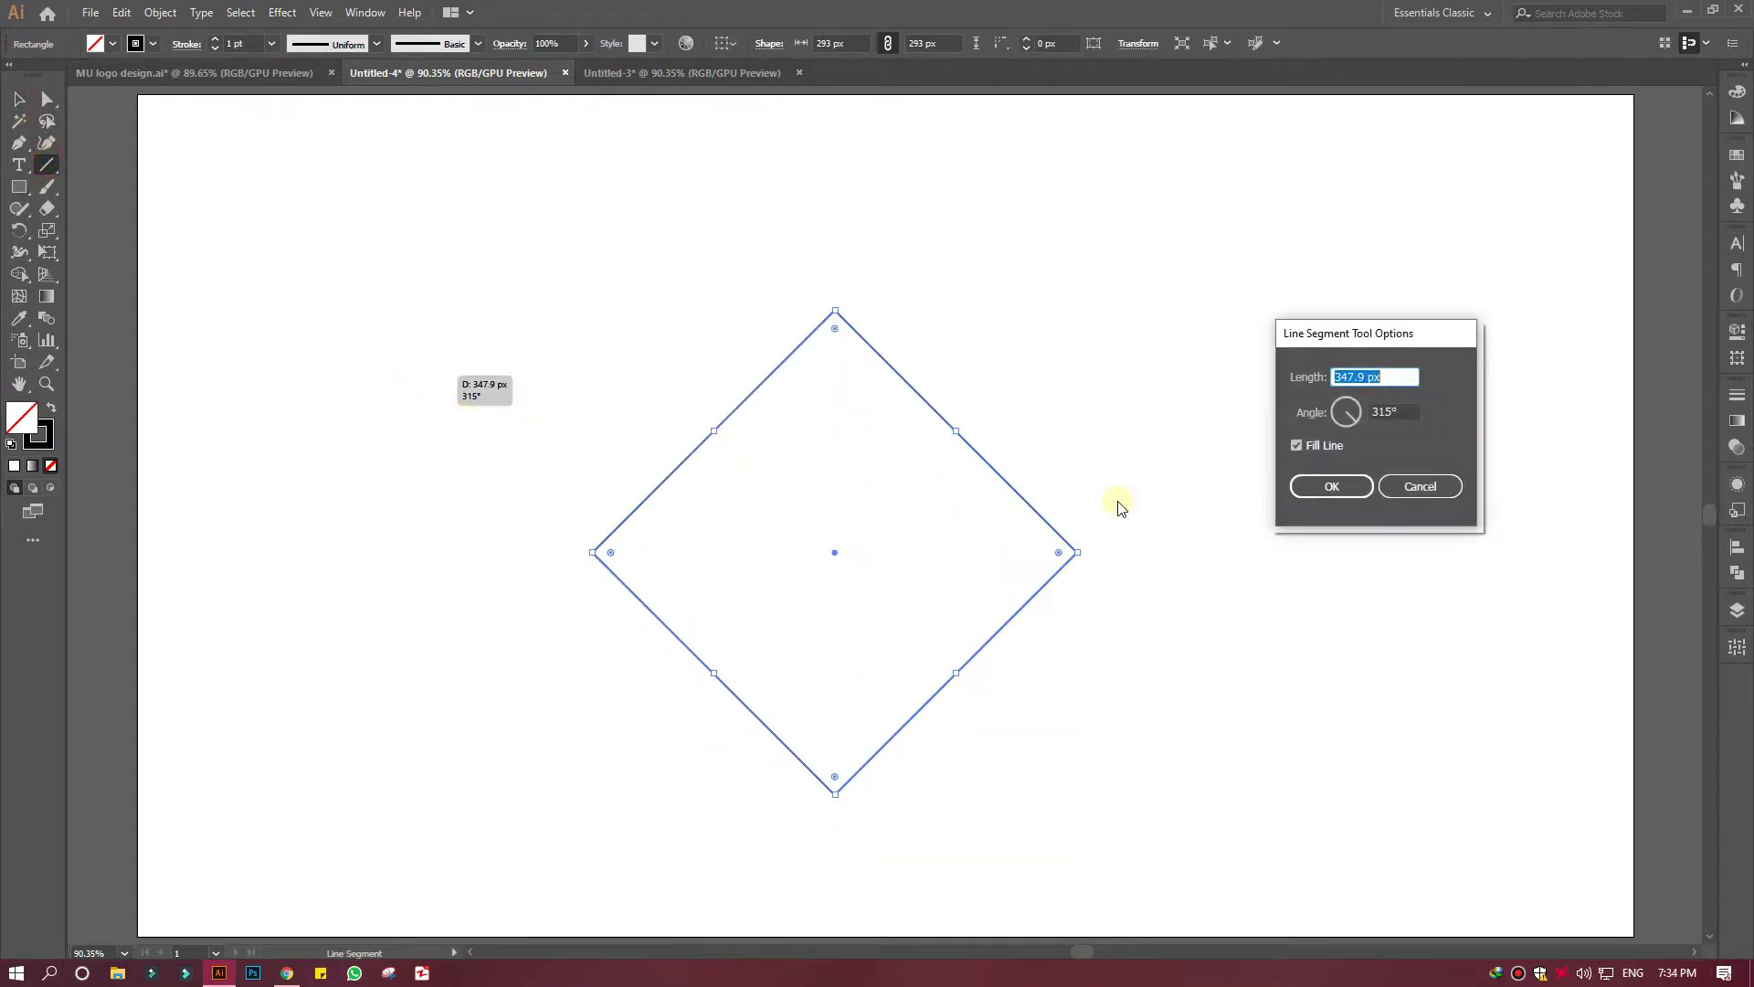
Step: Place a 347.9 px line at 315° on the lower-left edge and step-copy it into parallel lines
click(1331, 486)
drag(566, 521, 731, 656)
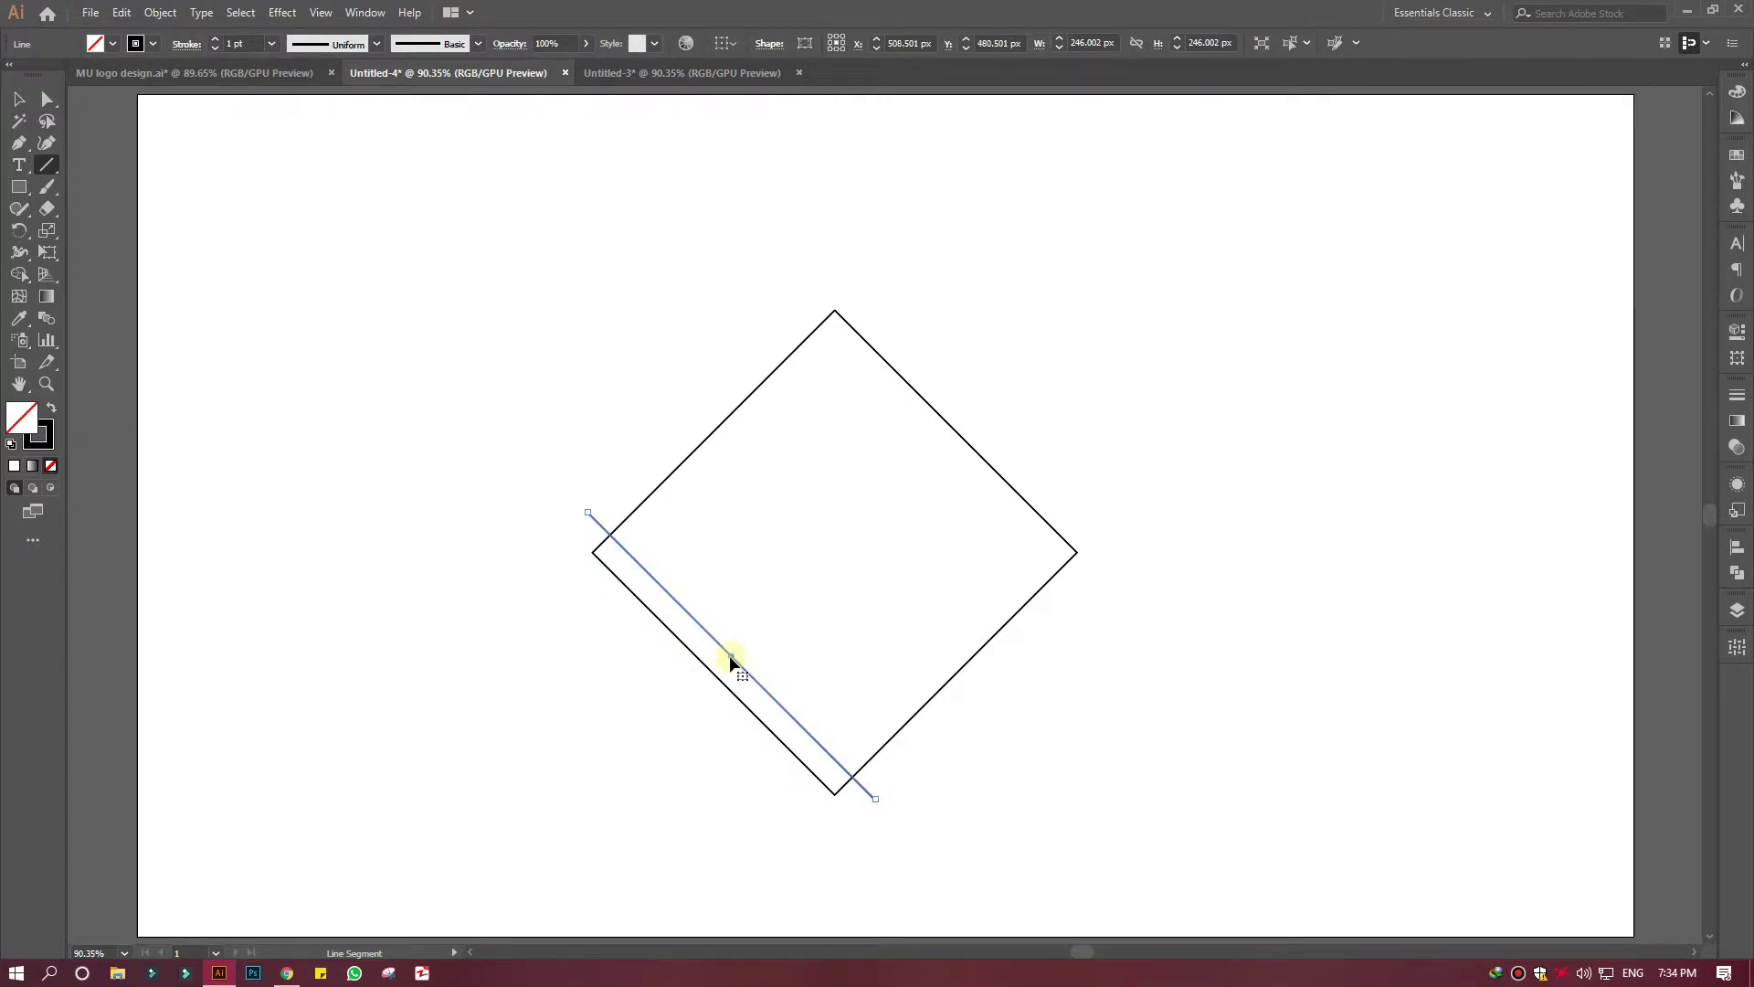
key(v)
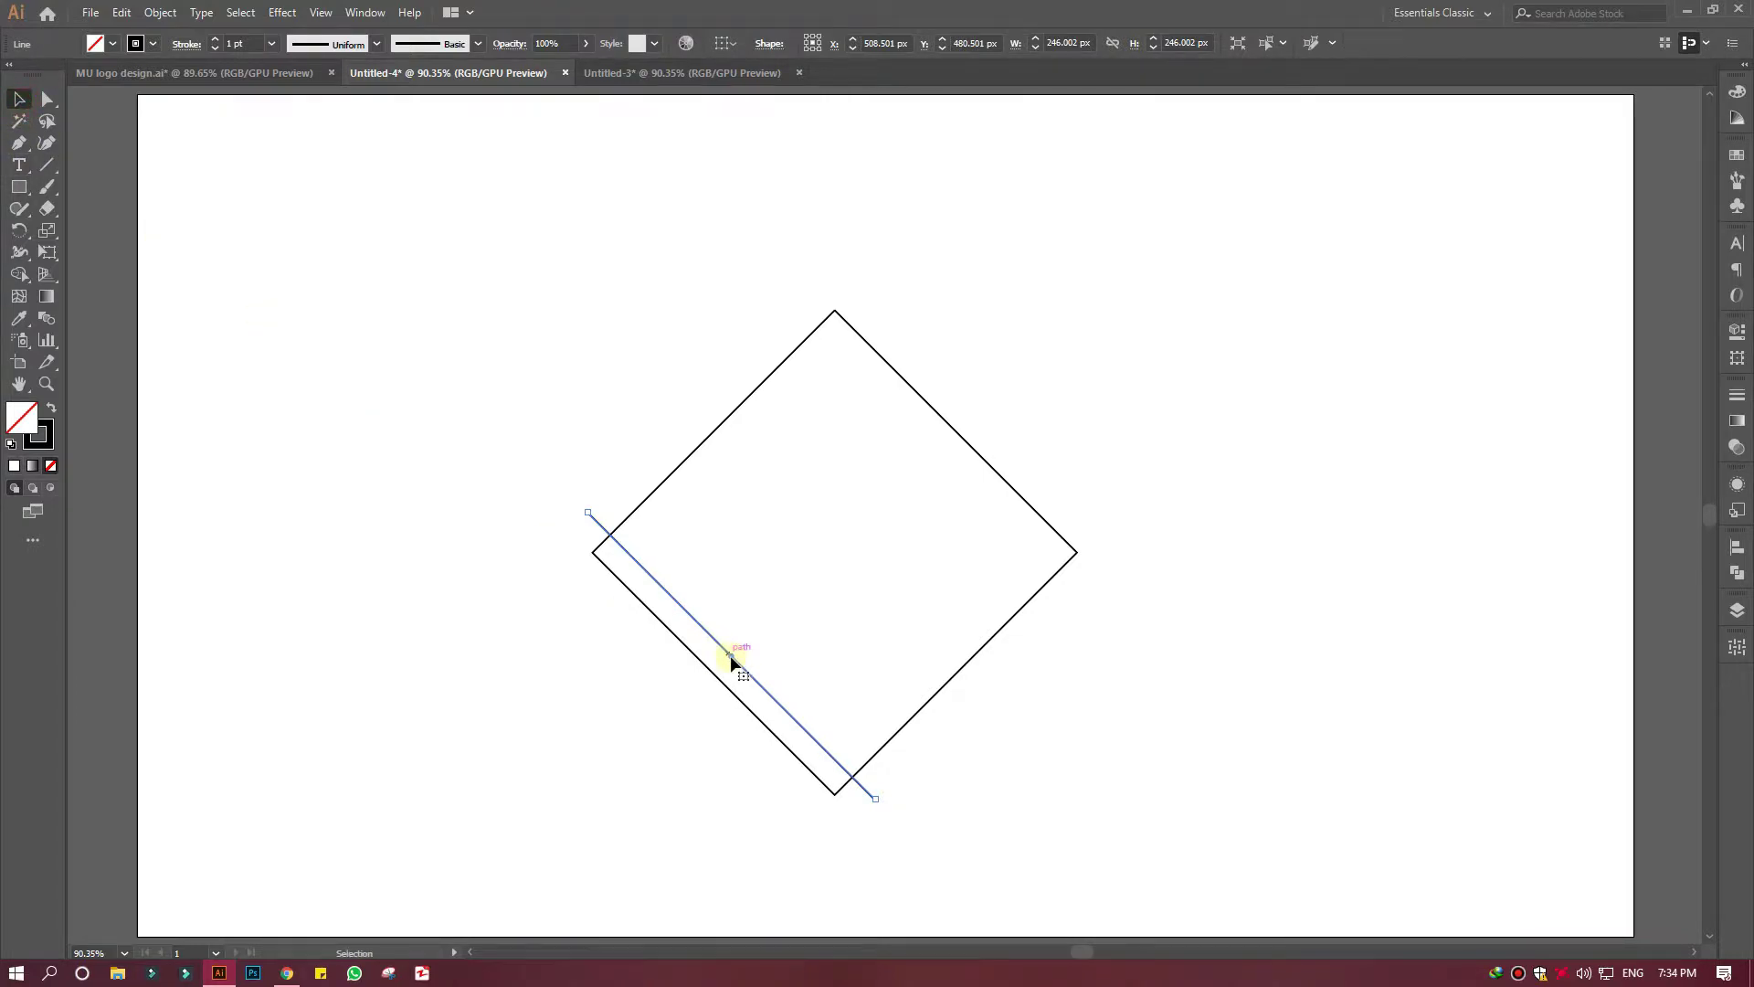
drag(733, 655, 751, 639)
key(ctrl+d)
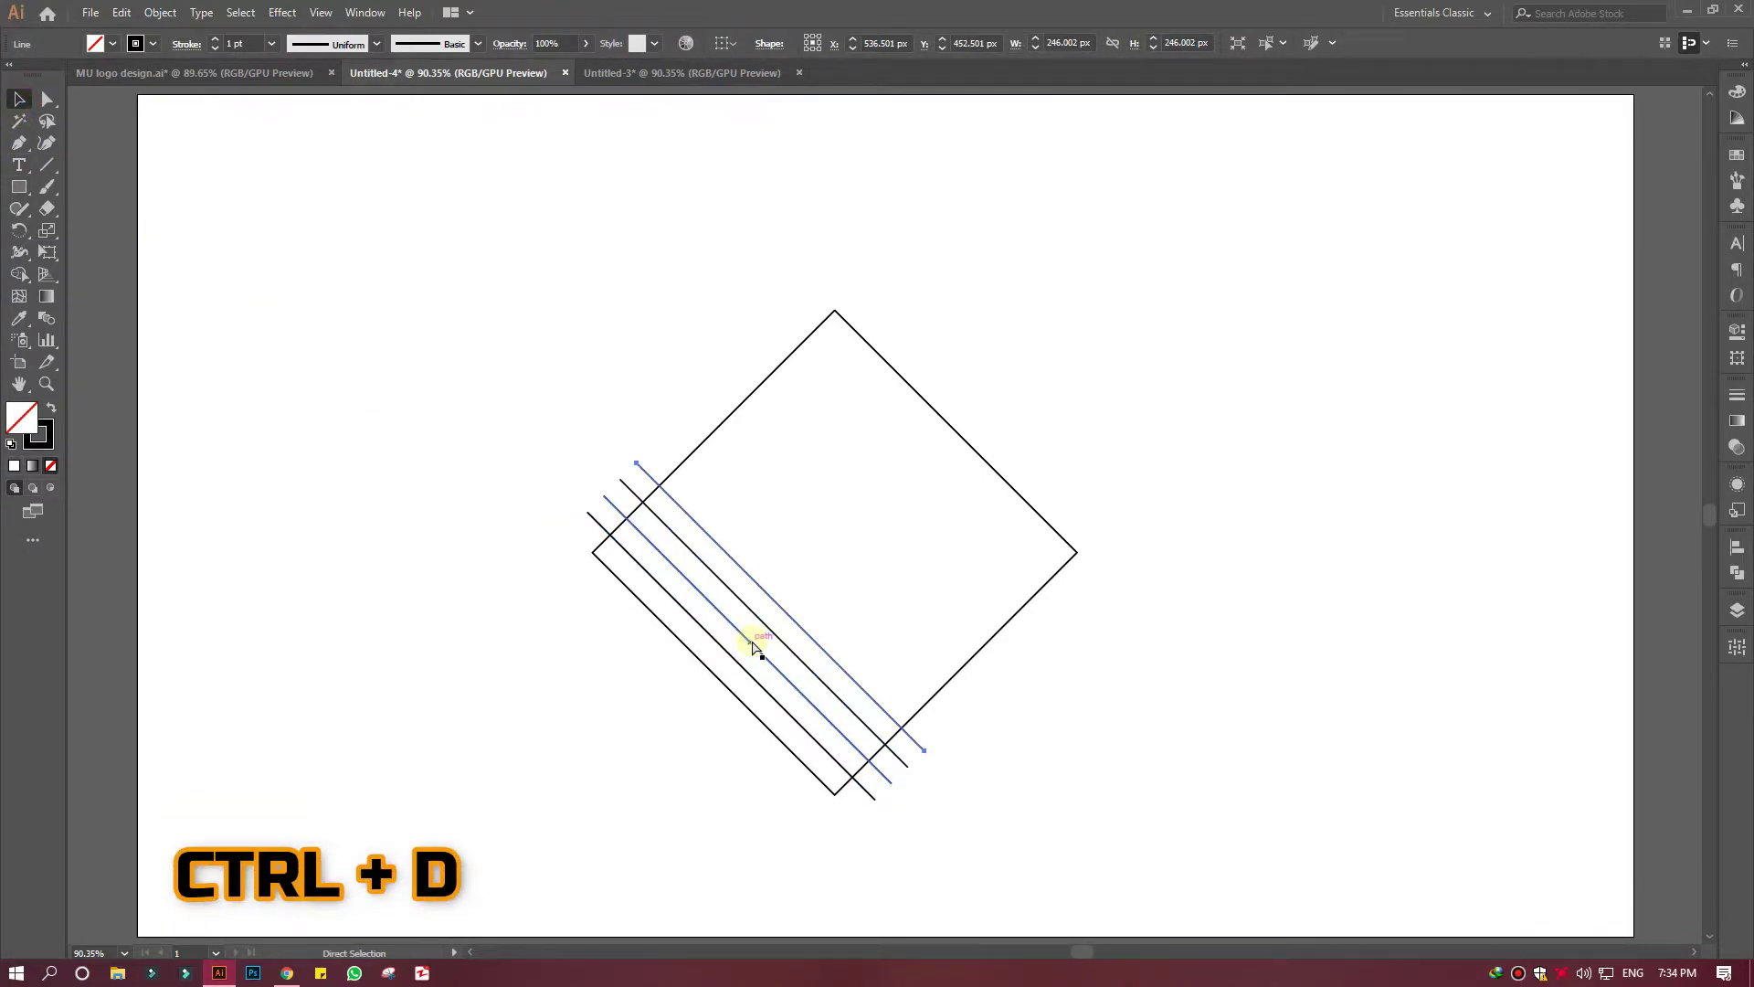
key(ctrl+d)
key(ctrl+d)
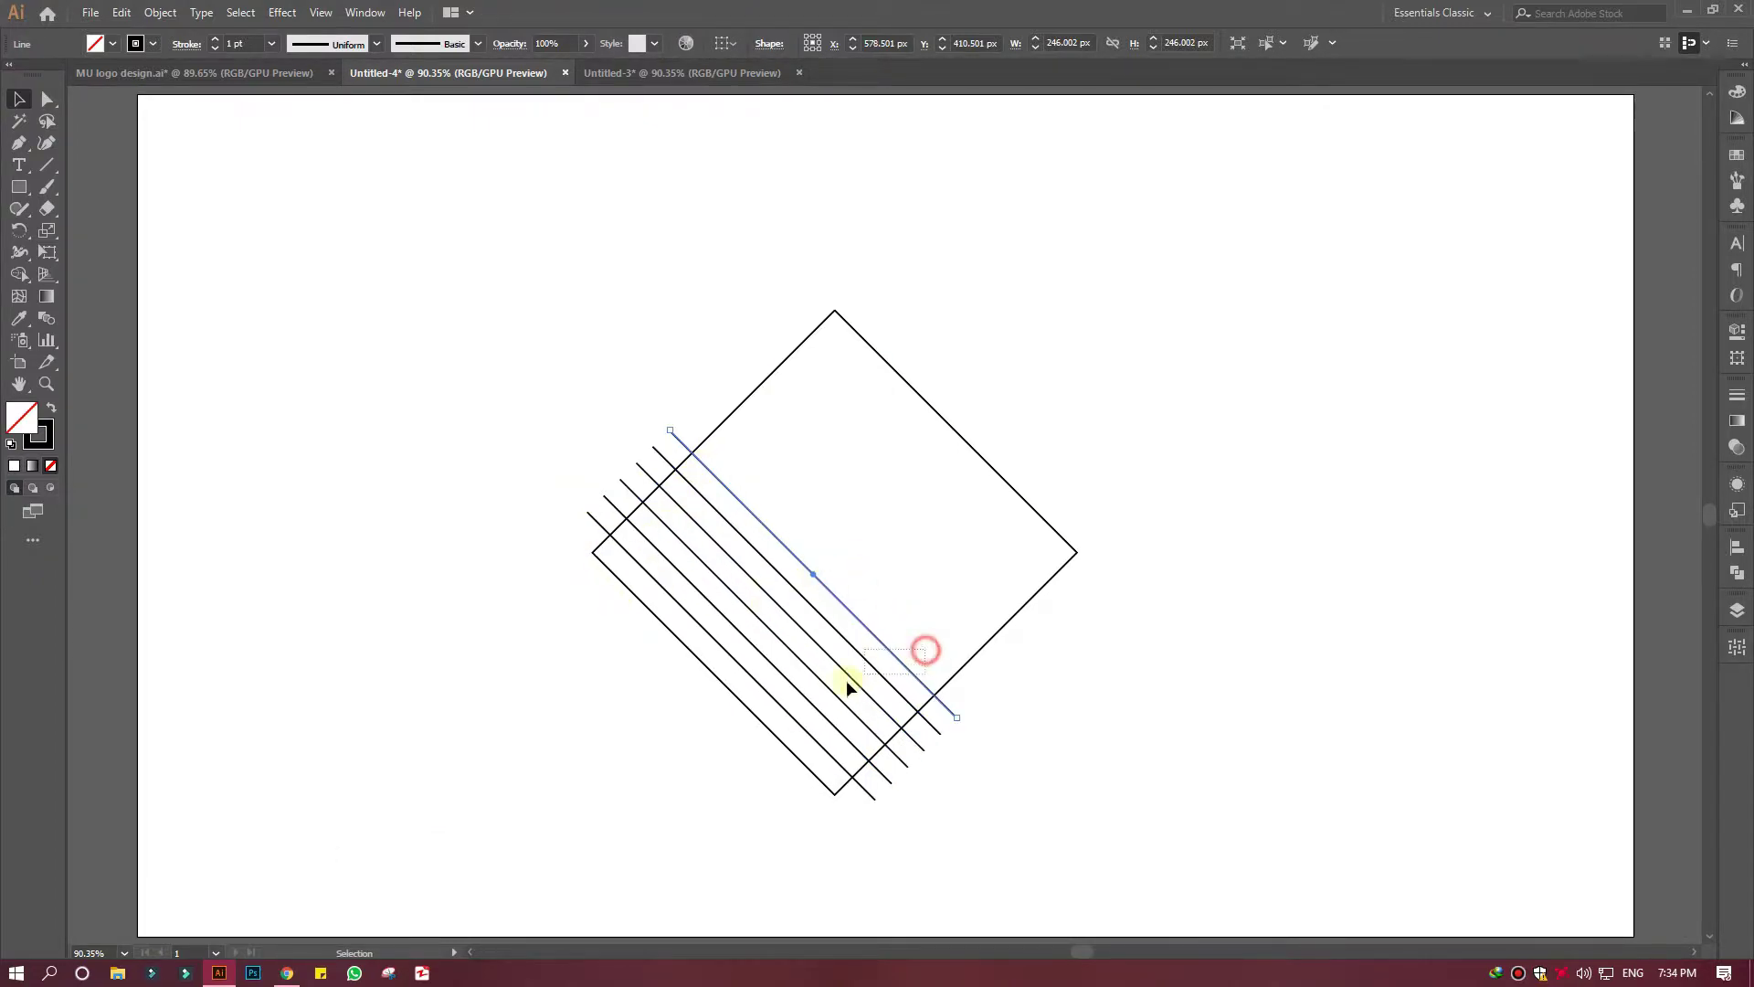
Step: Select the six parallel diagonal lines
key(ctrl+a)
click(883, 616)
drag(785, 710, 779, 714)
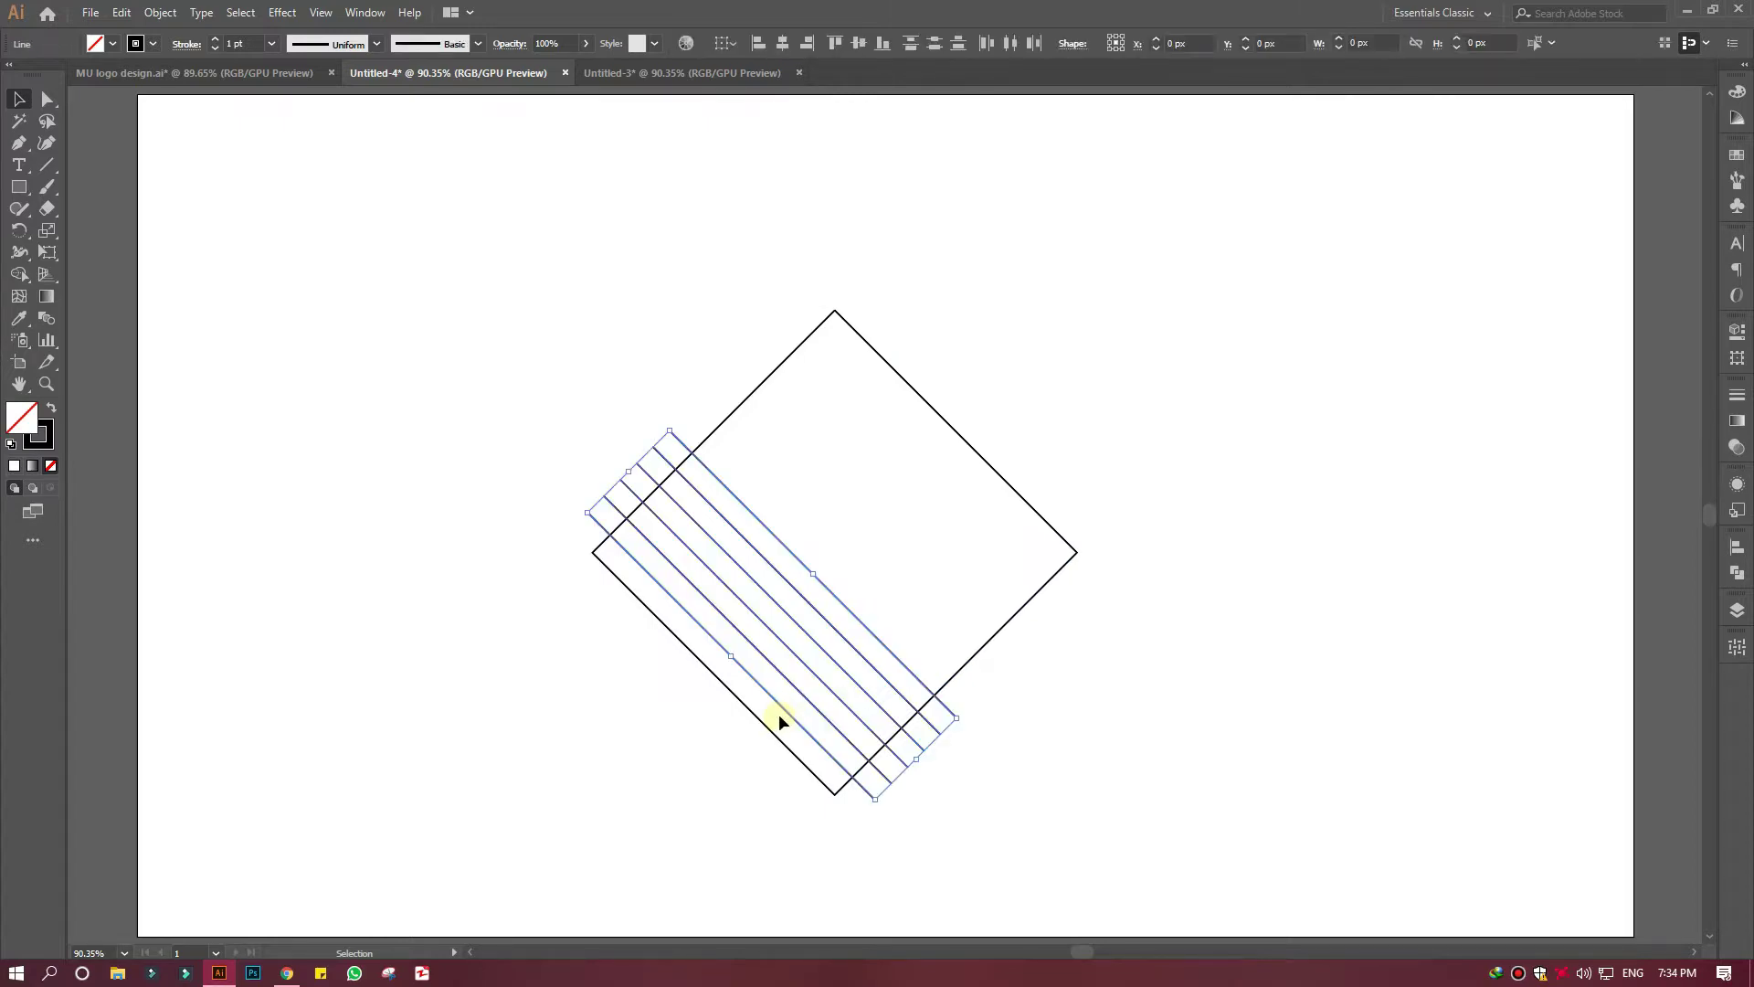
click(121, 12)
Step: Paste a front copy of the six lines, rotate it 90°, and lay it along the lower-right side
click(146, 99)
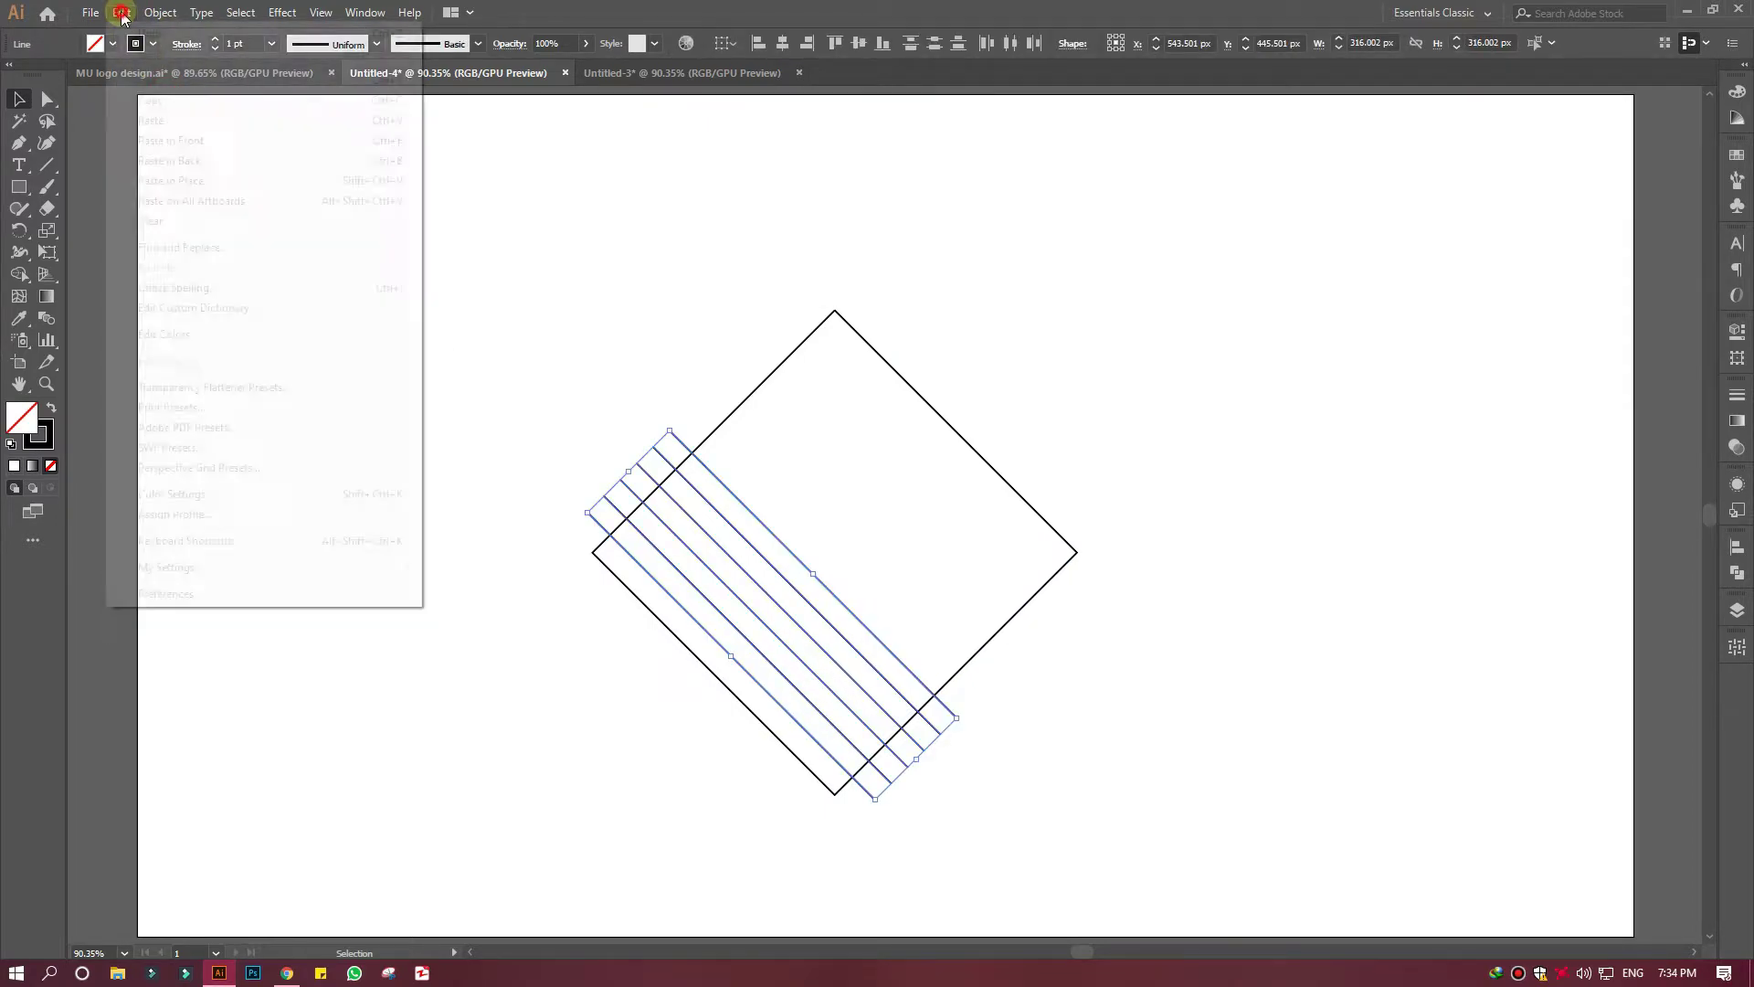
click(121, 12)
click(171, 140)
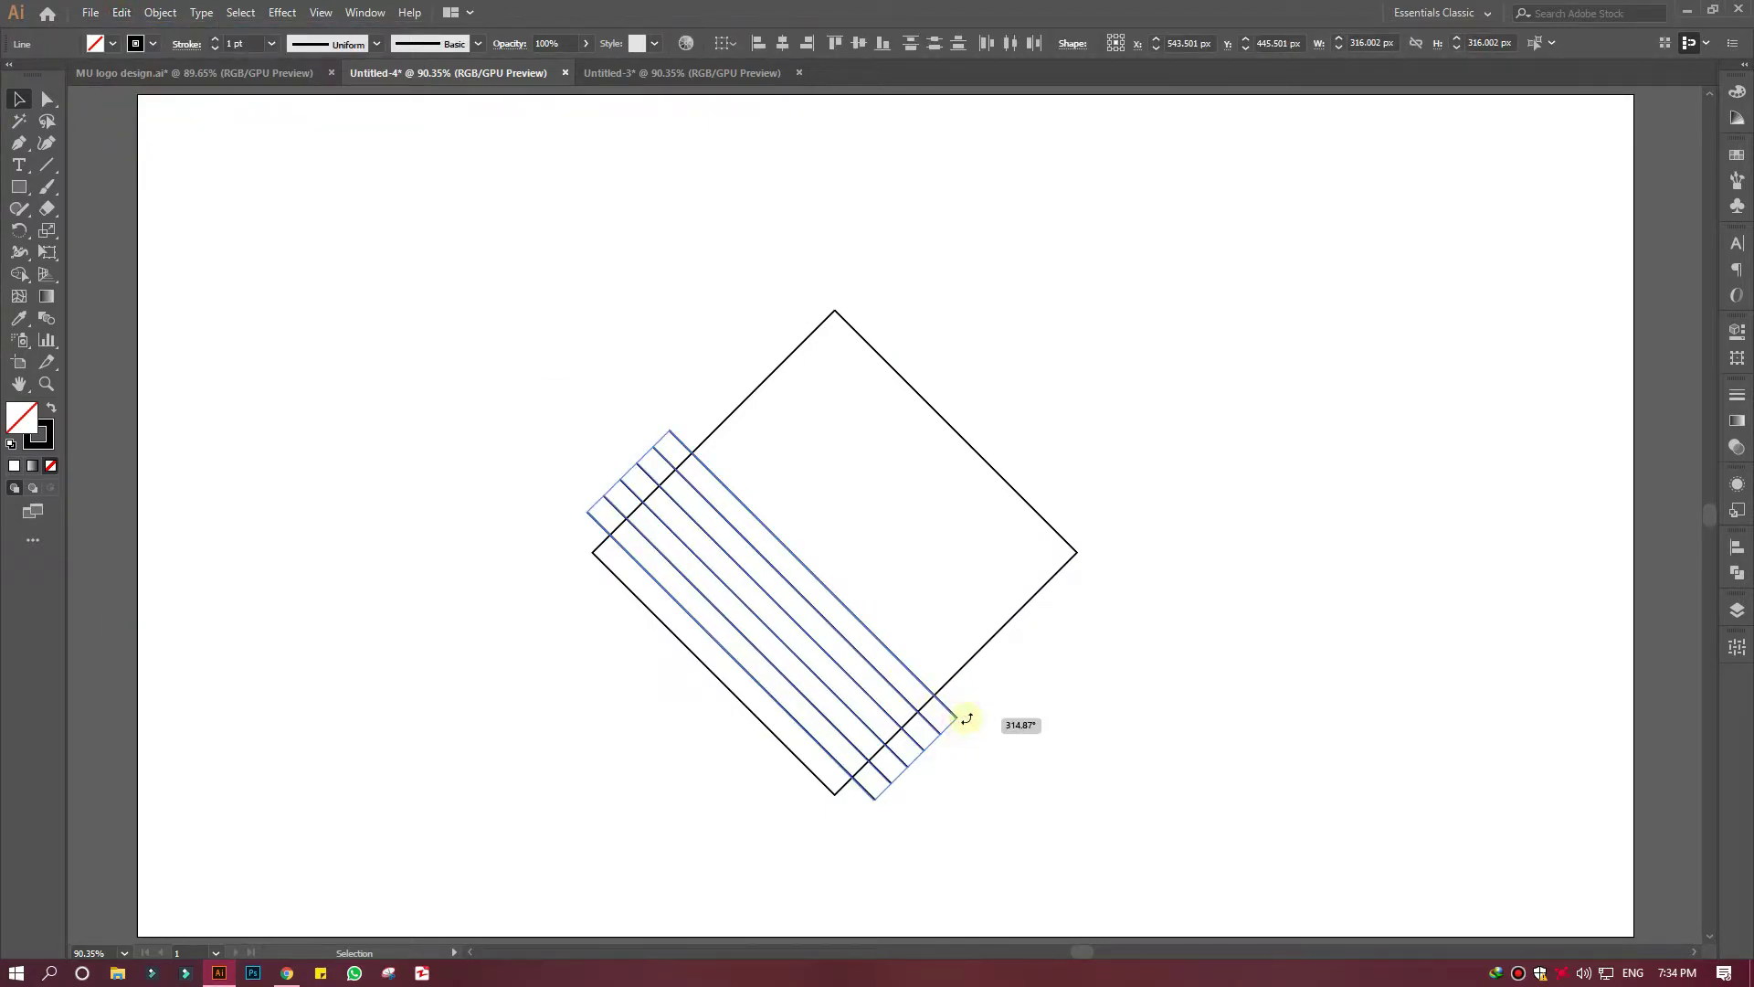
drag(965, 719, 836, 384)
drag(869, 523, 974, 528)
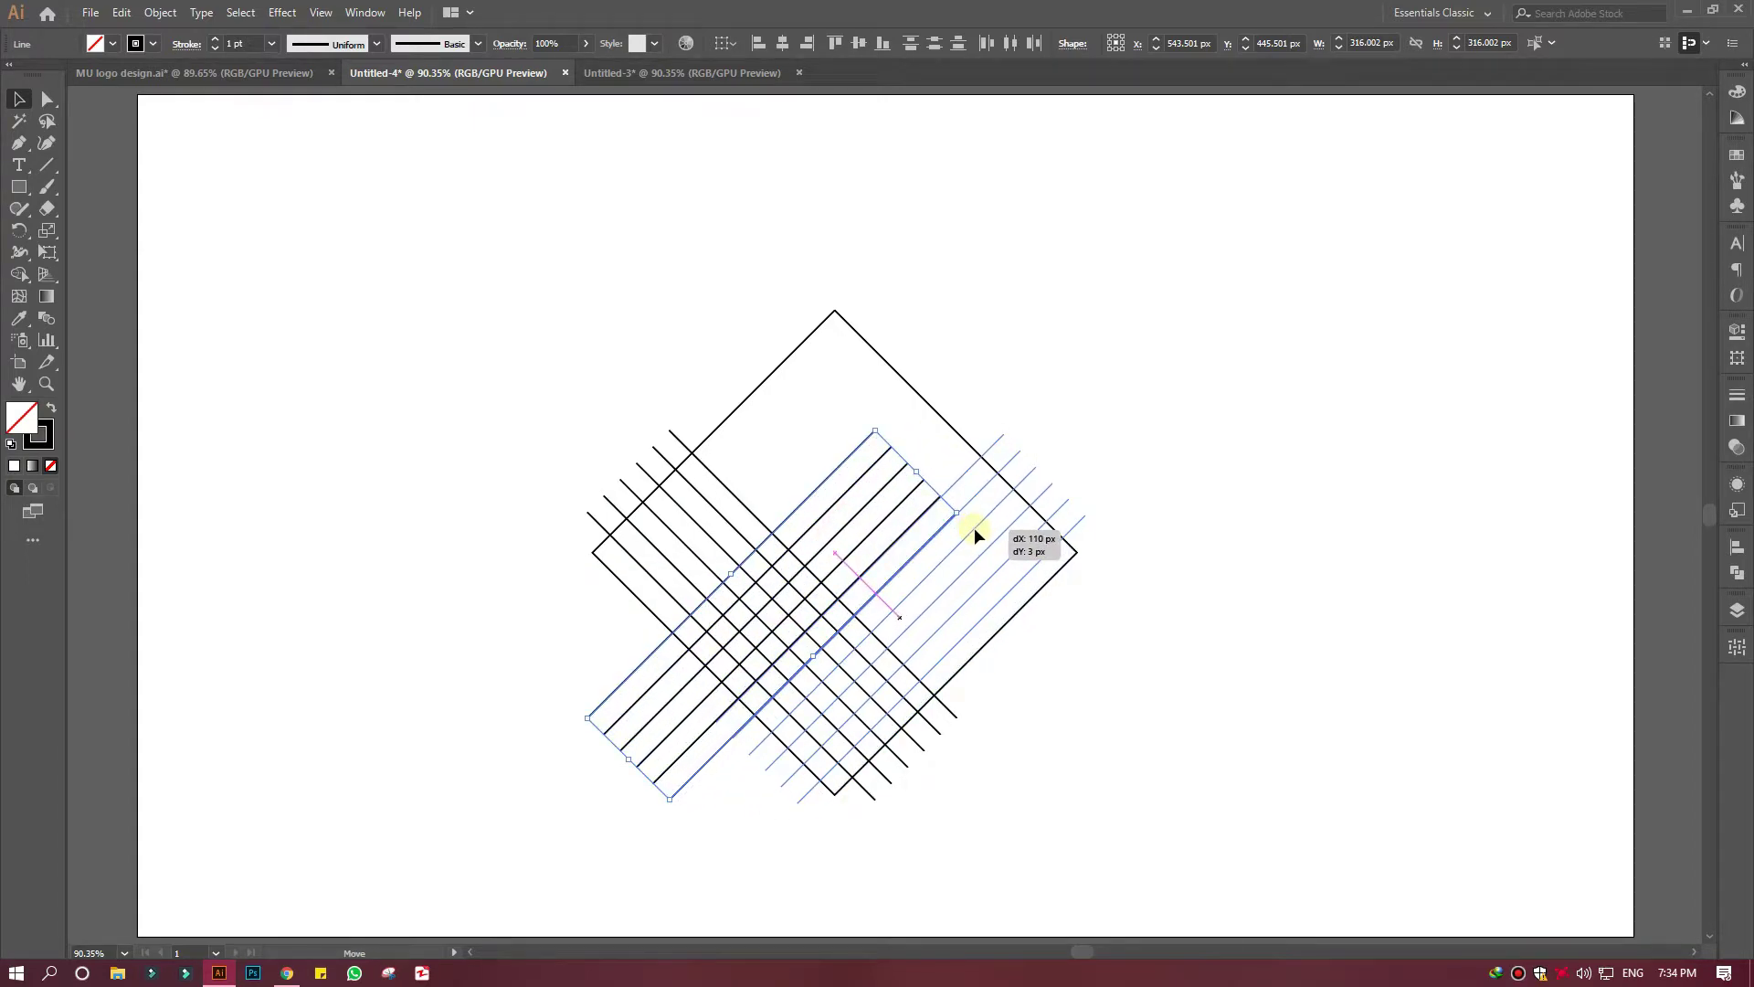
mouse_move(974, 528)
mouse_down()
mouse_move(836, 446)
mouse_move(799, 386)
mouse_up()
click(1044, 512)
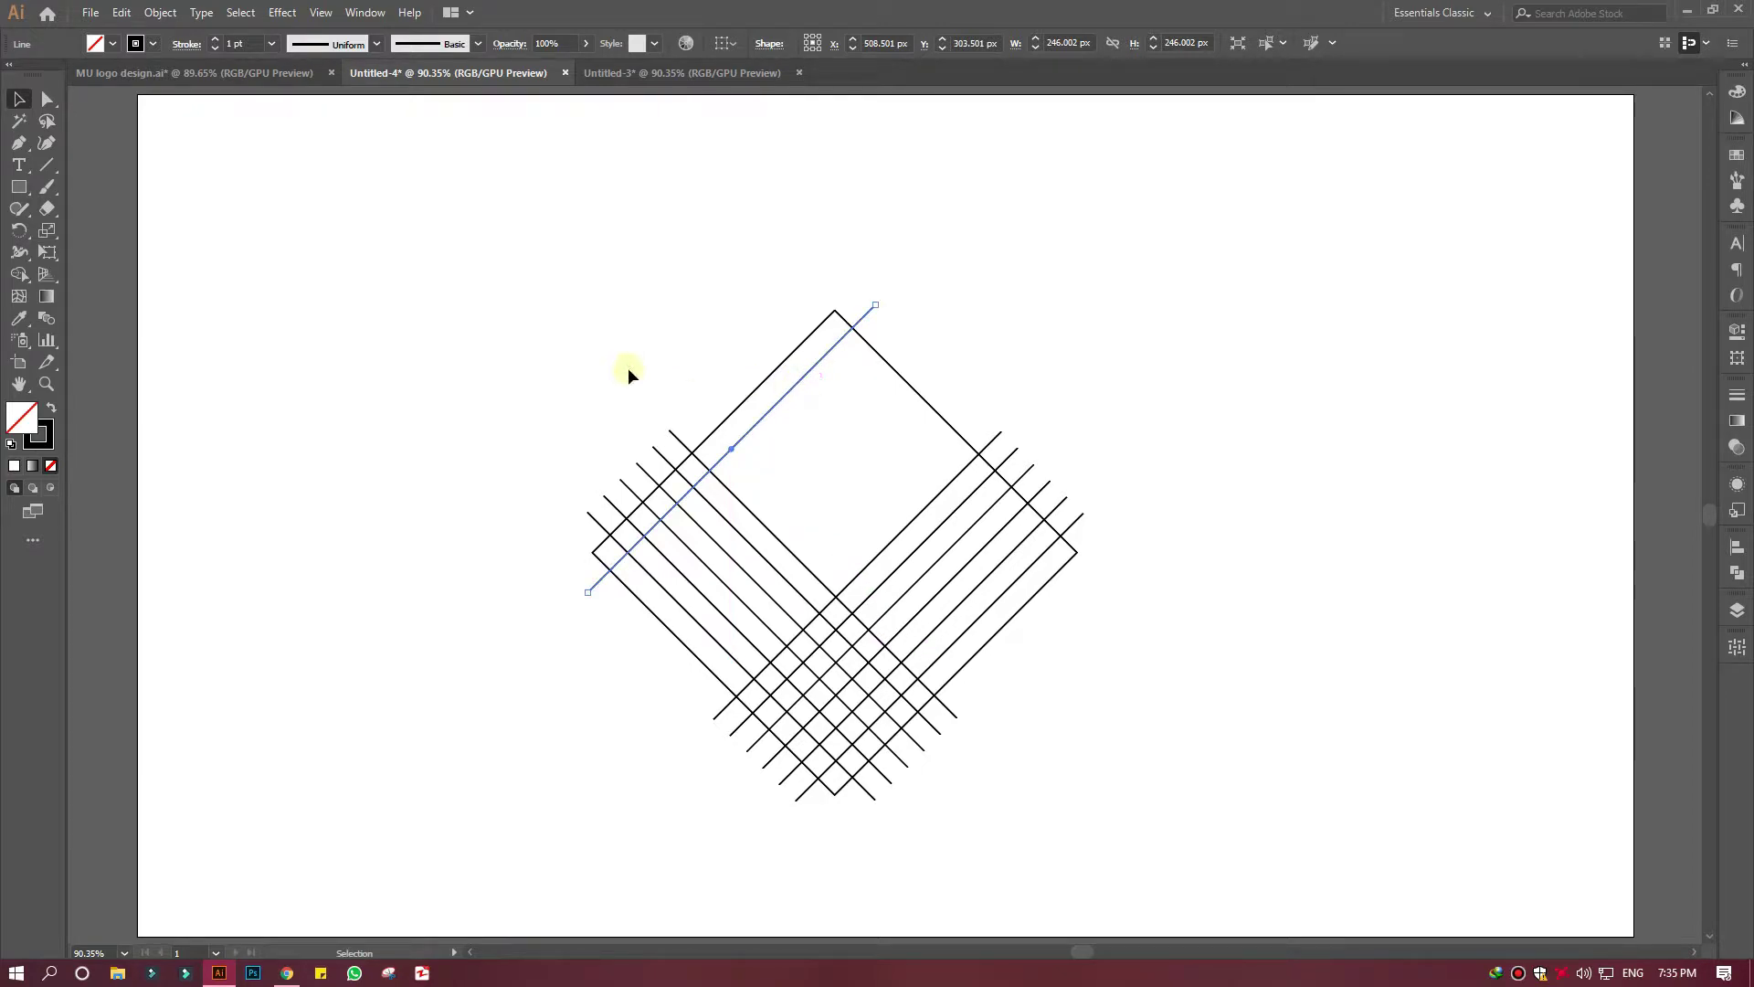
click(216, 262)
Step: Create a 293 × 293 px circle with the Ellipse tool and centre it inside the diamond
drag(19, 186, 87, 223)
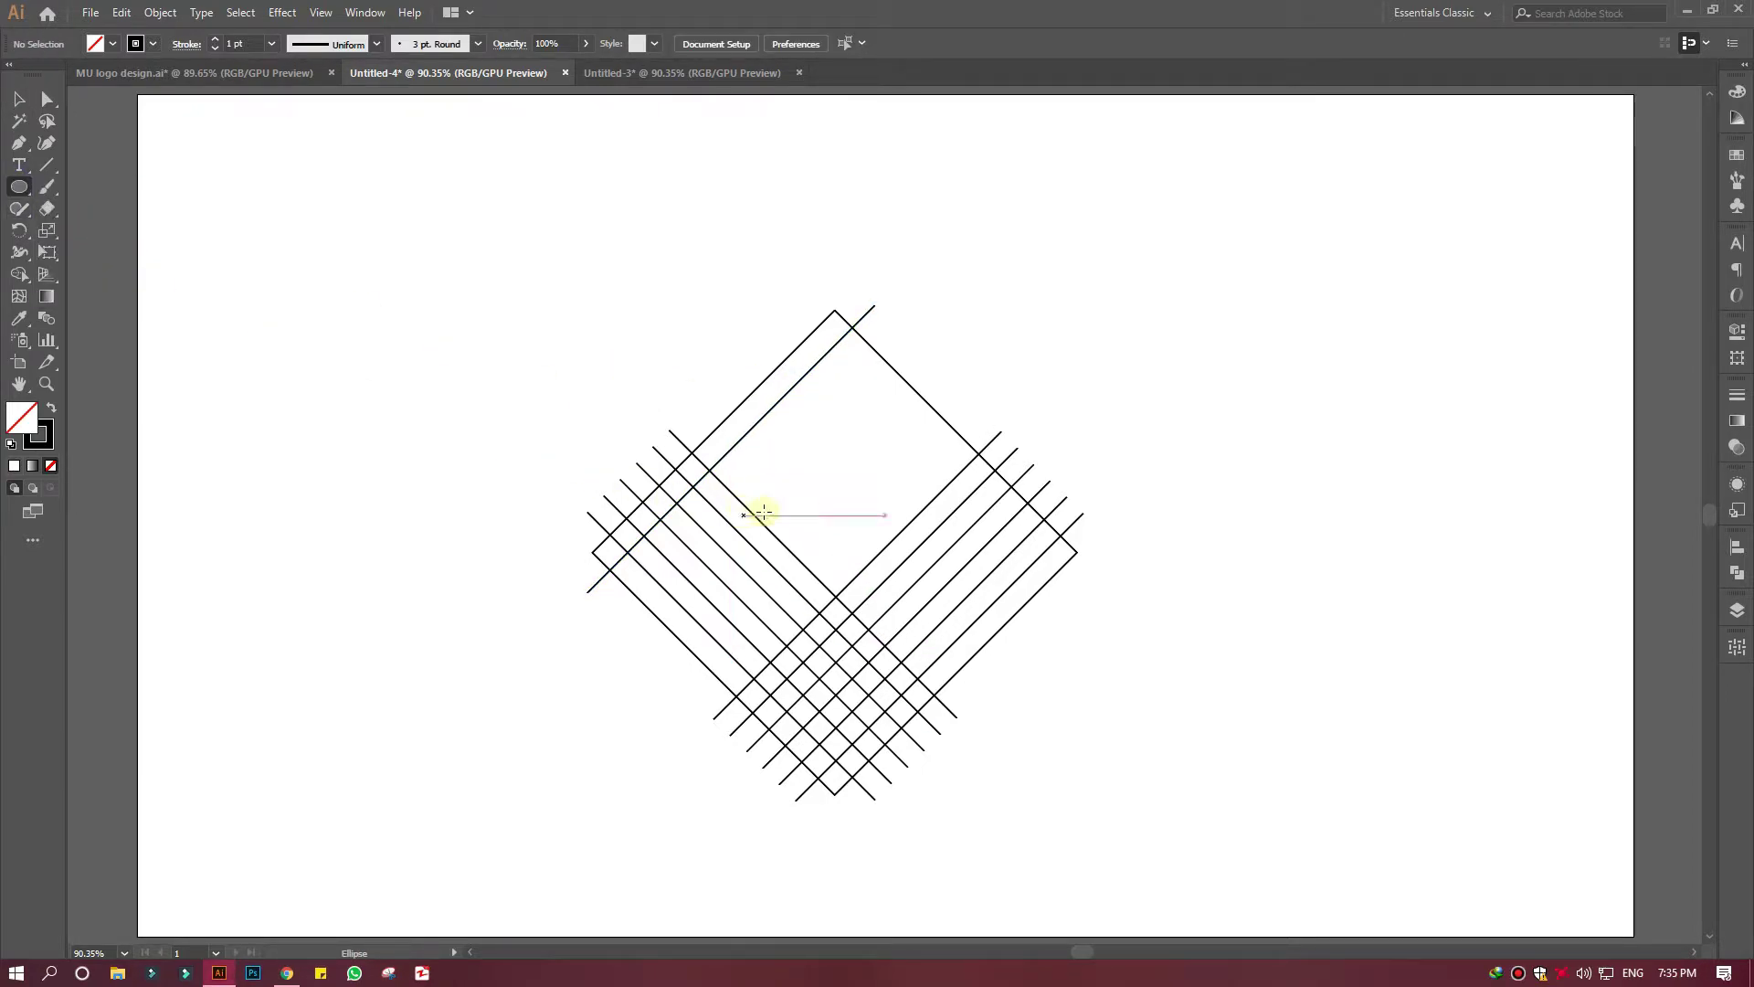
click(839, 575)
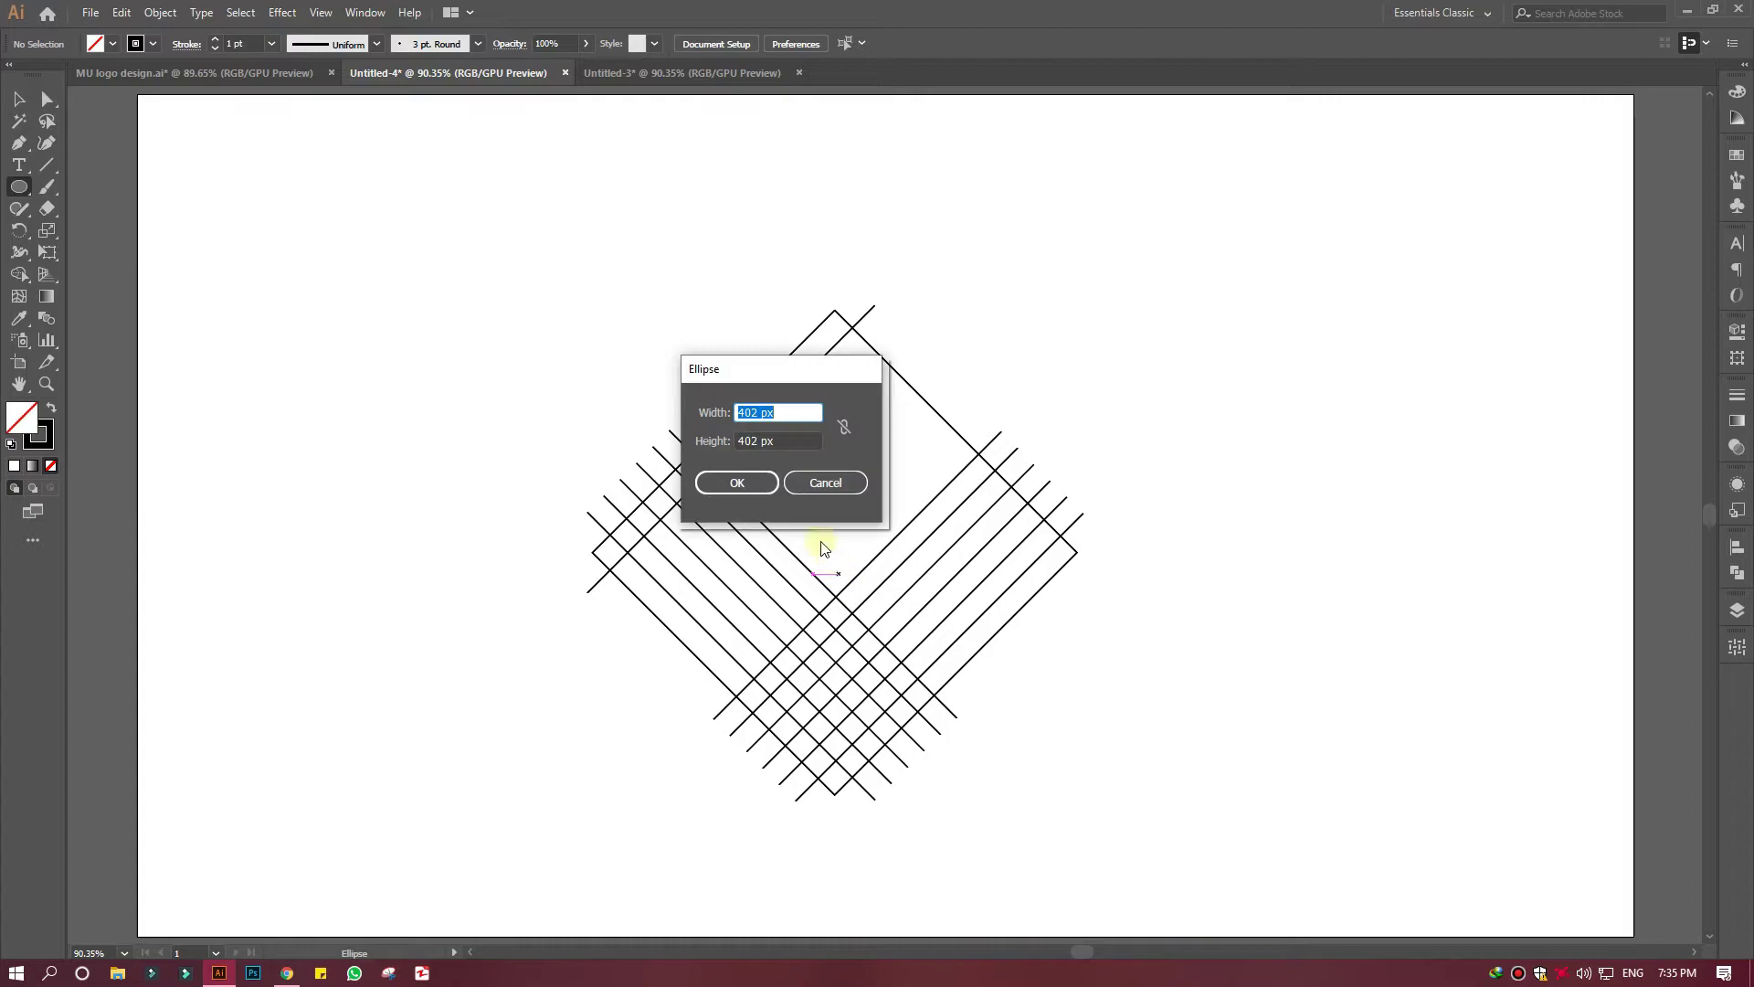
text(2)
double_click(736, 440)
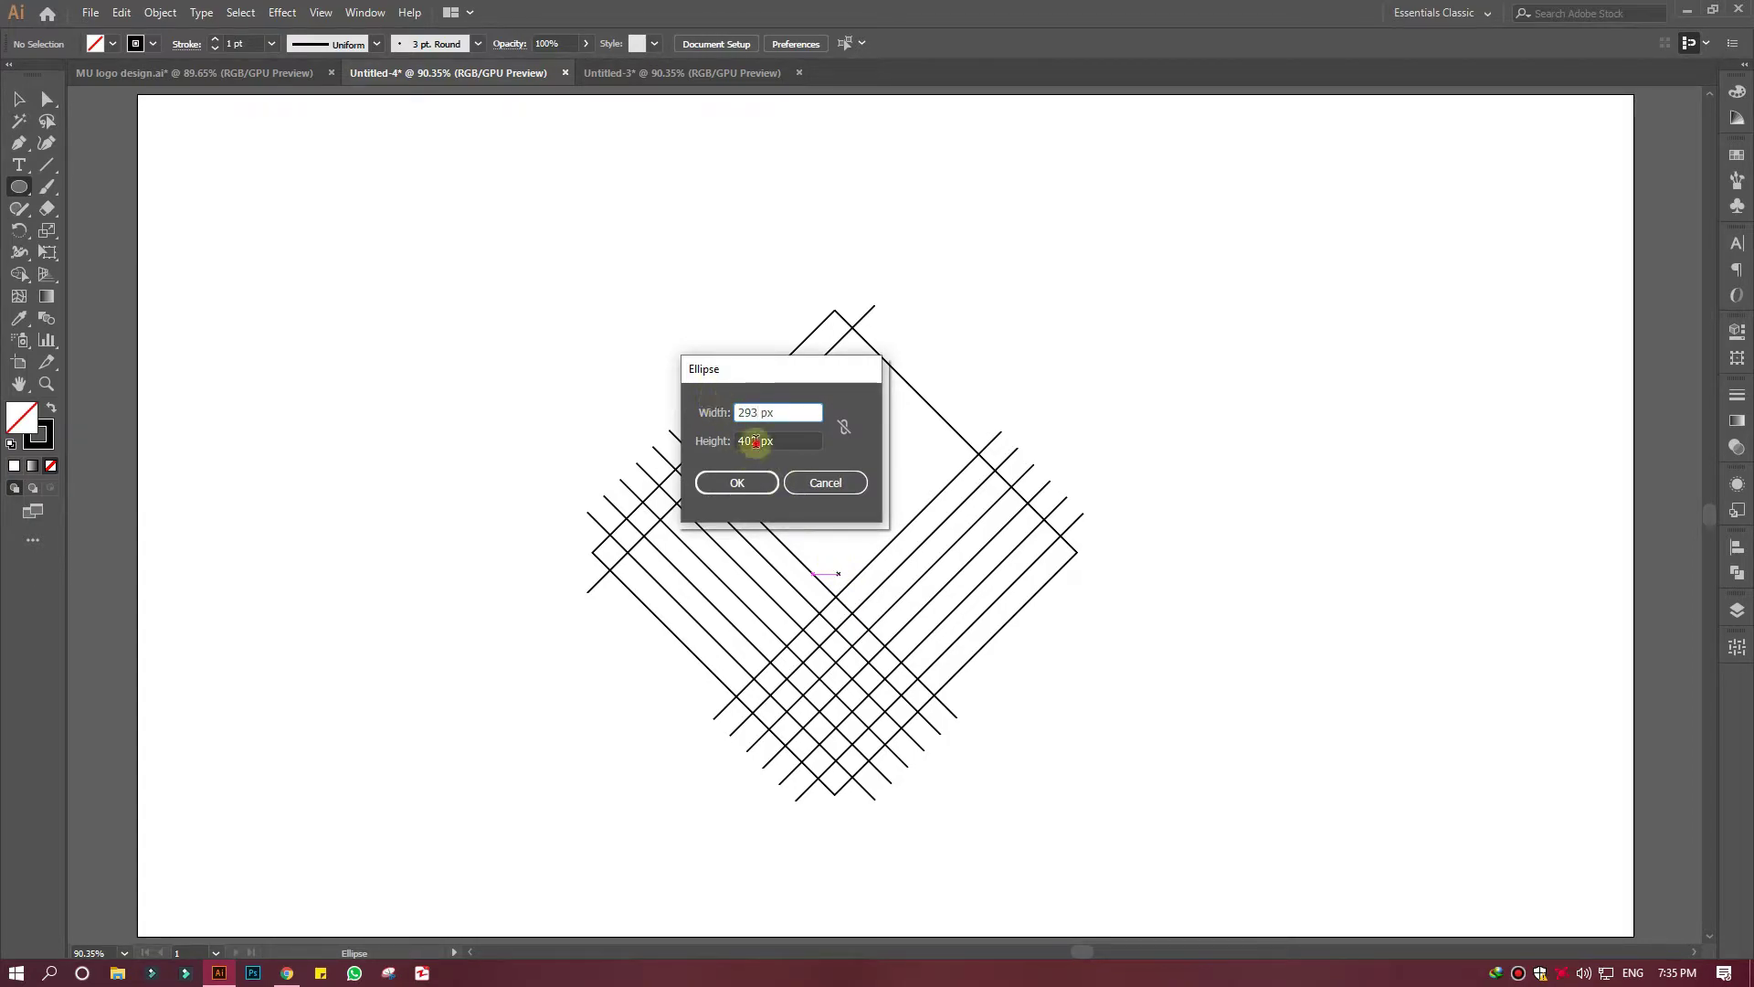
text(293)
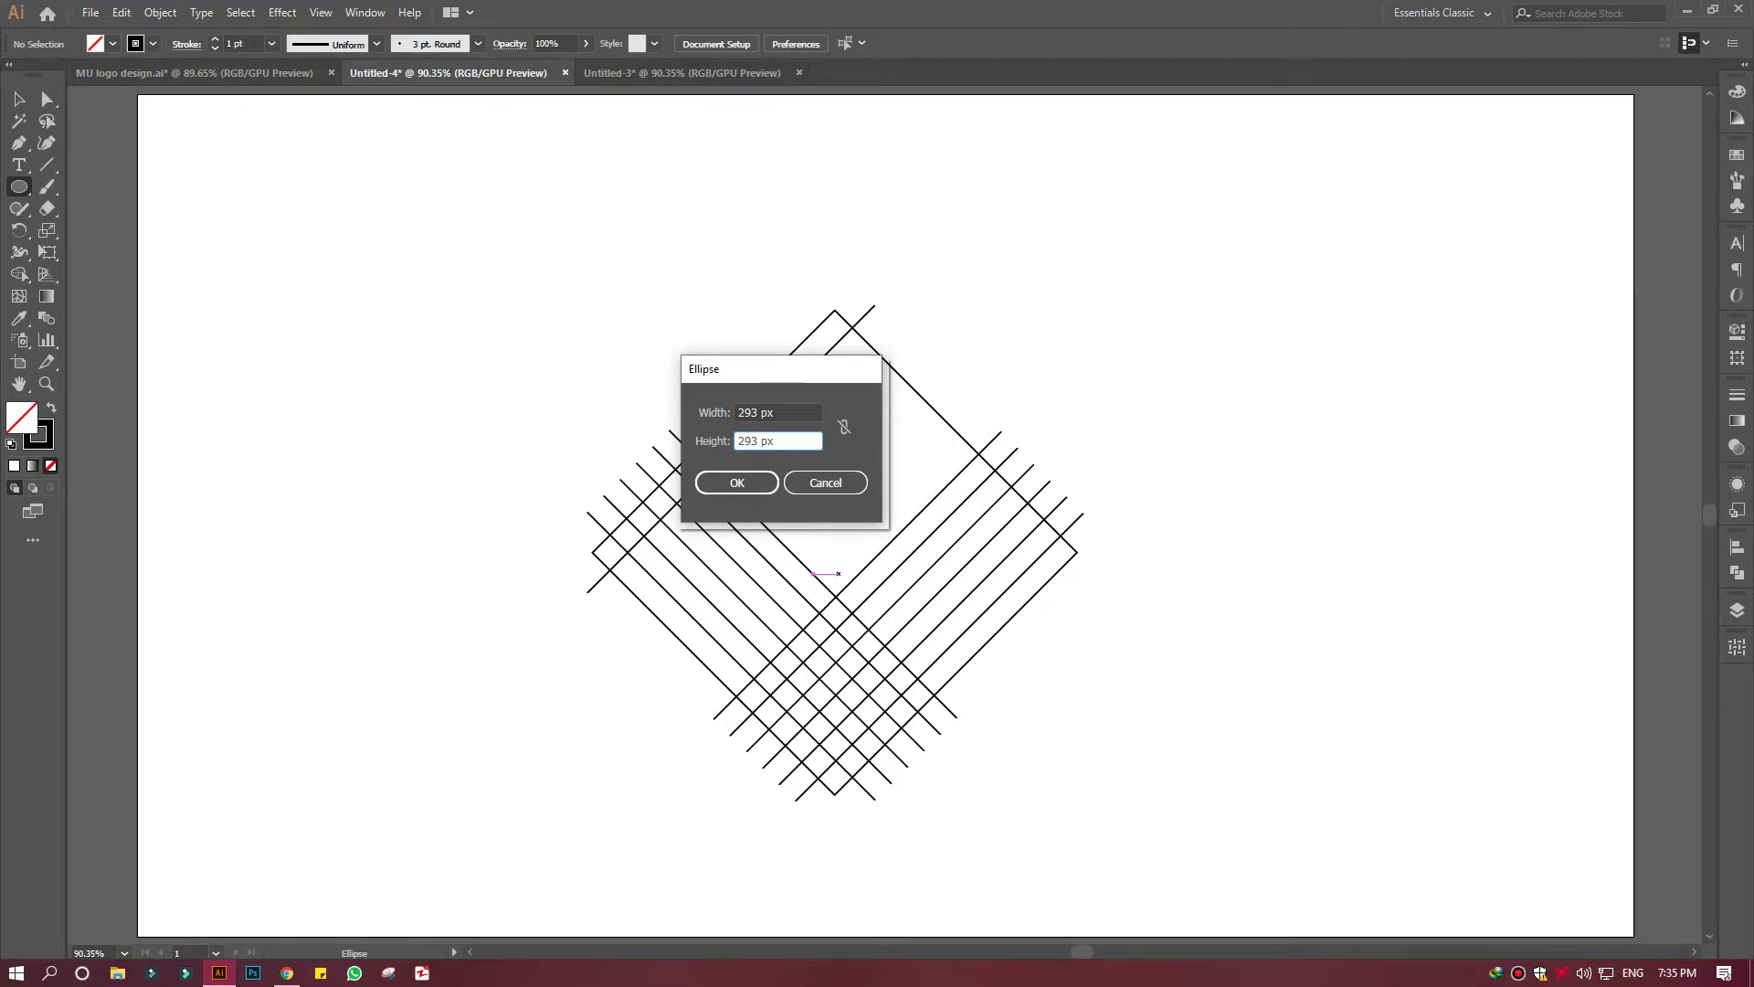
click(736, 483)
drag(1012, 745, 842, 561)
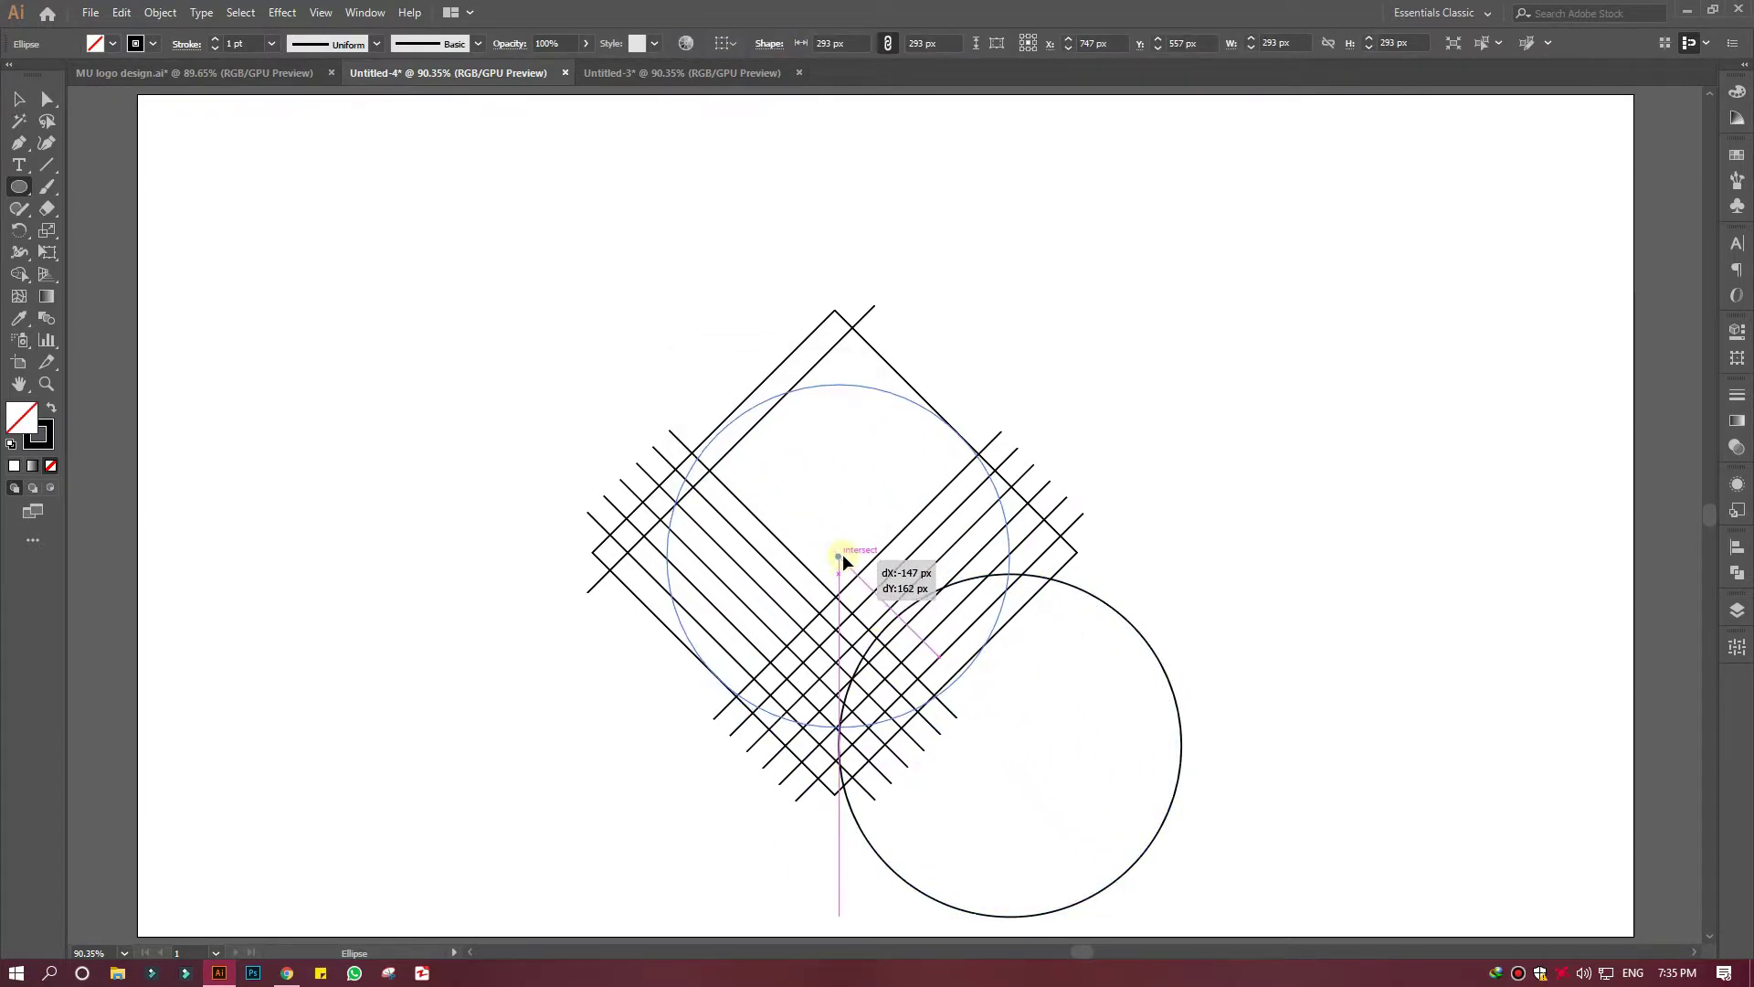
drag(842, 560, 834, 552)
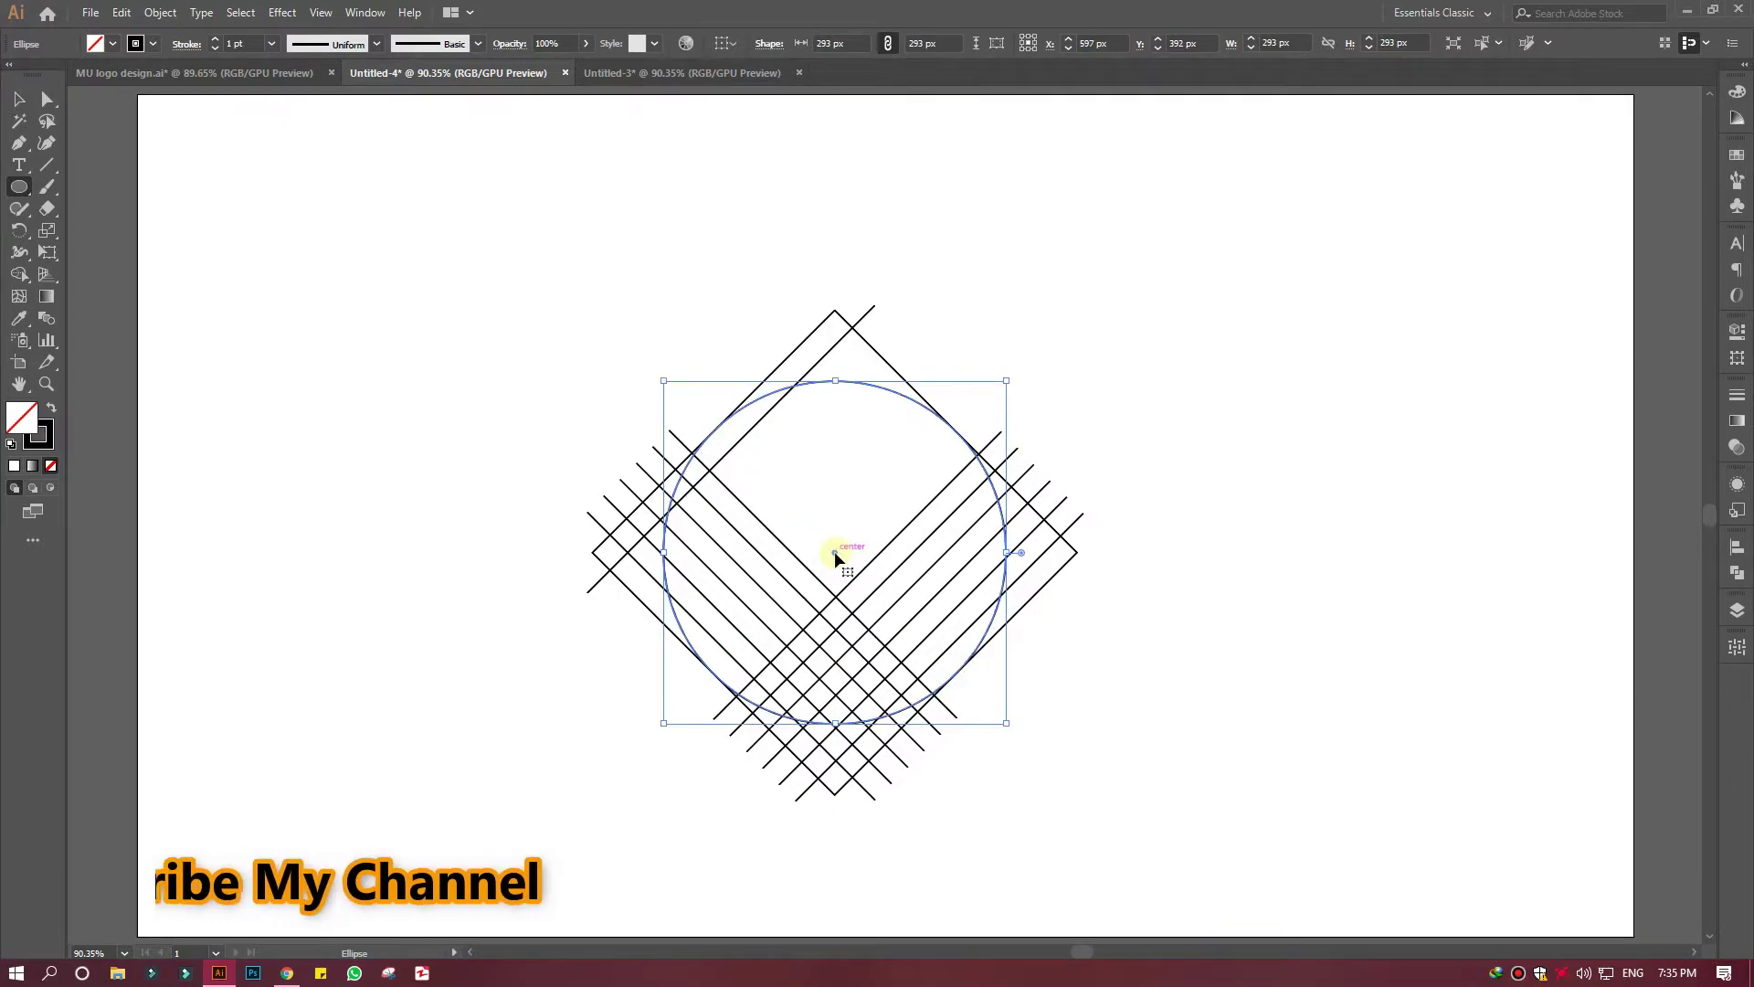
click(817, 551)
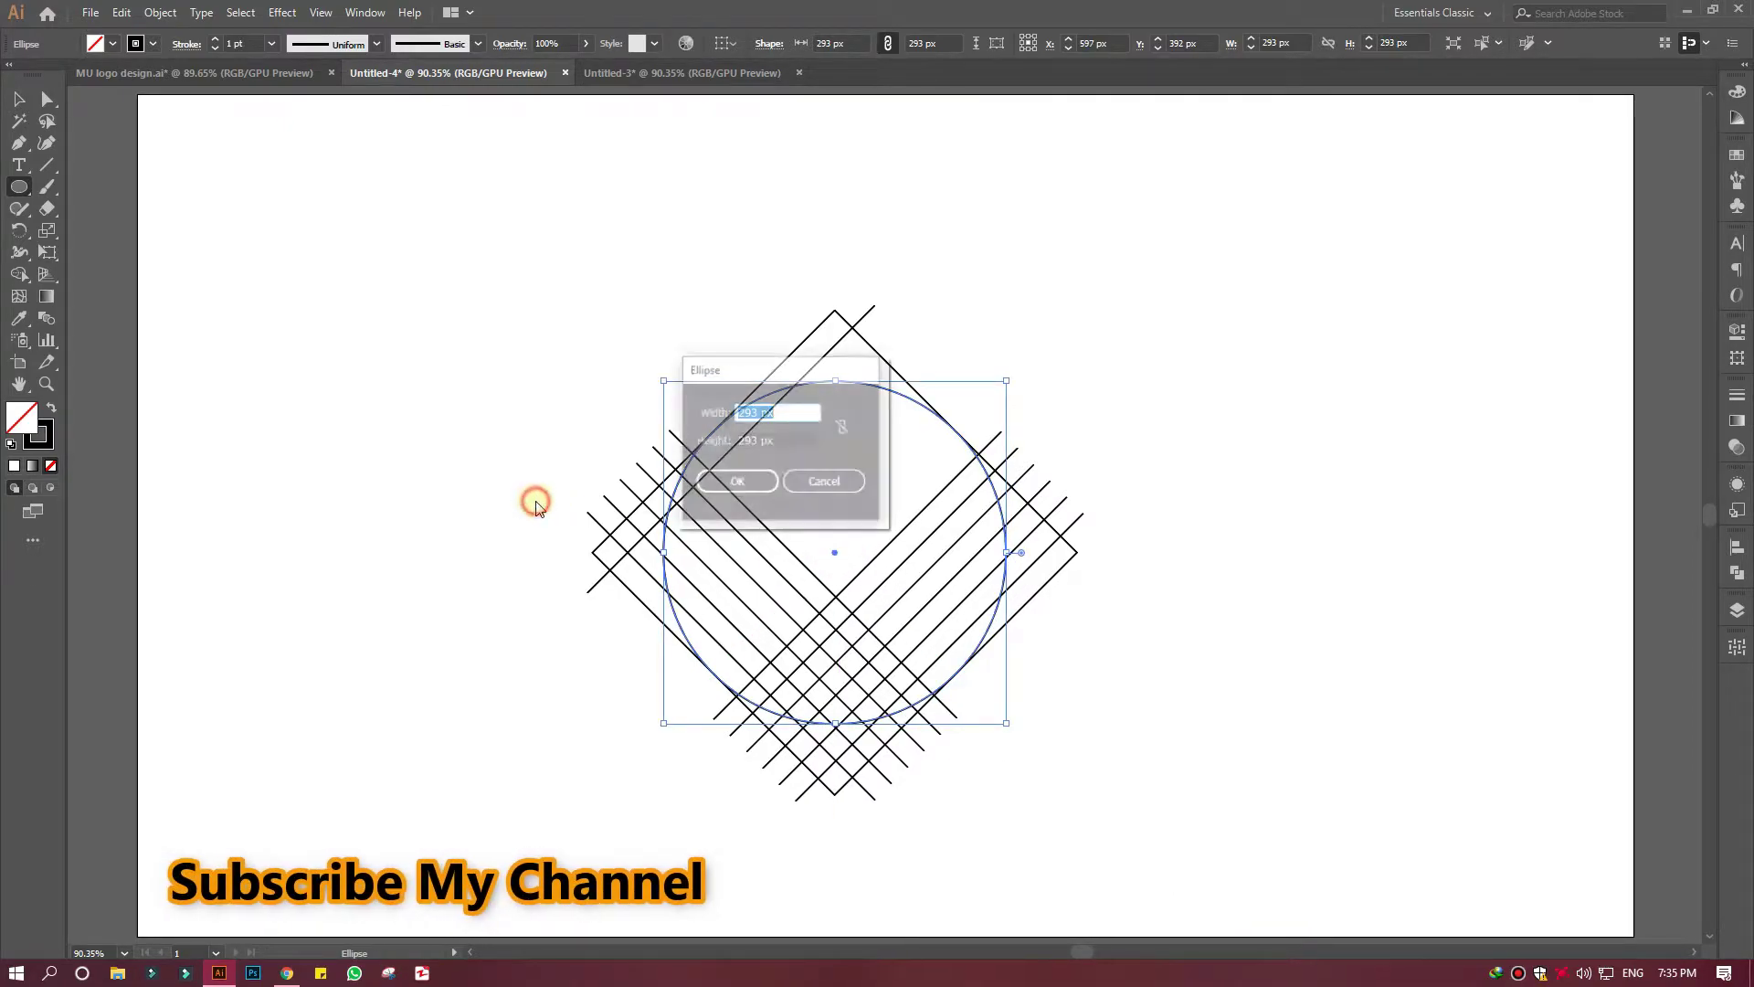
Step: Create a roughly 247 px circle, centre it inside the 293 px circle, and fine-tune its size
double_click(755, 413)
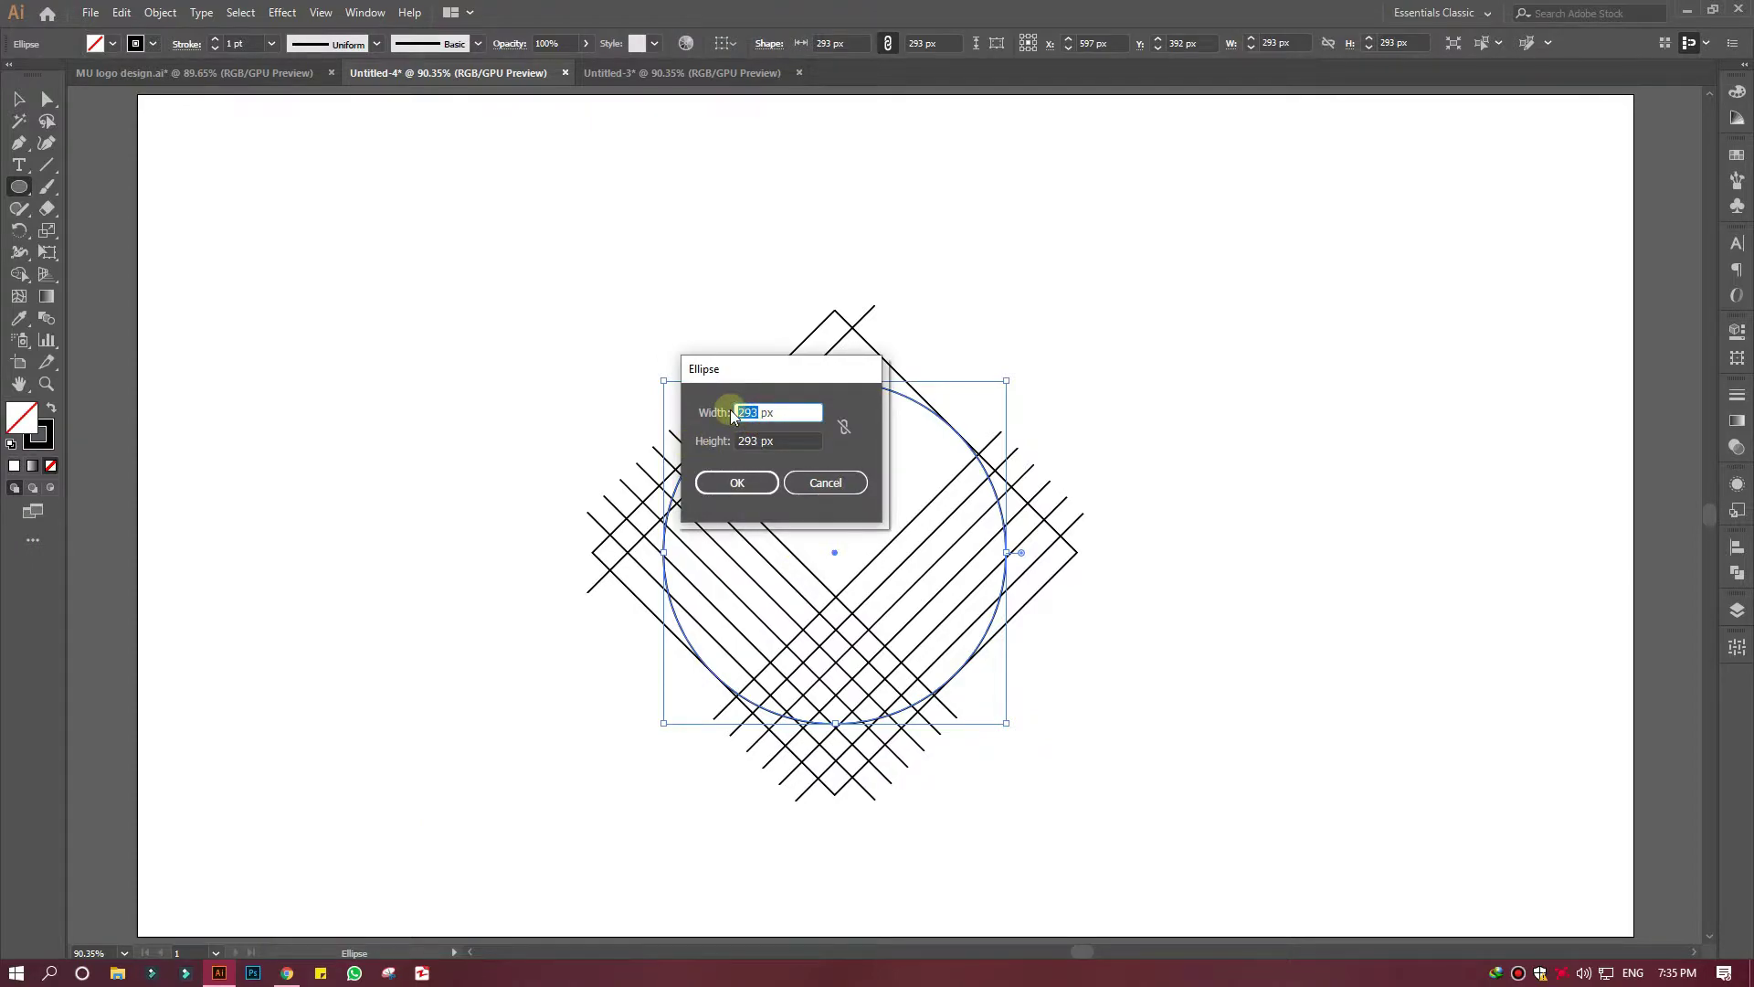
text(247)
key(Tab)
text(247)
key(Return)
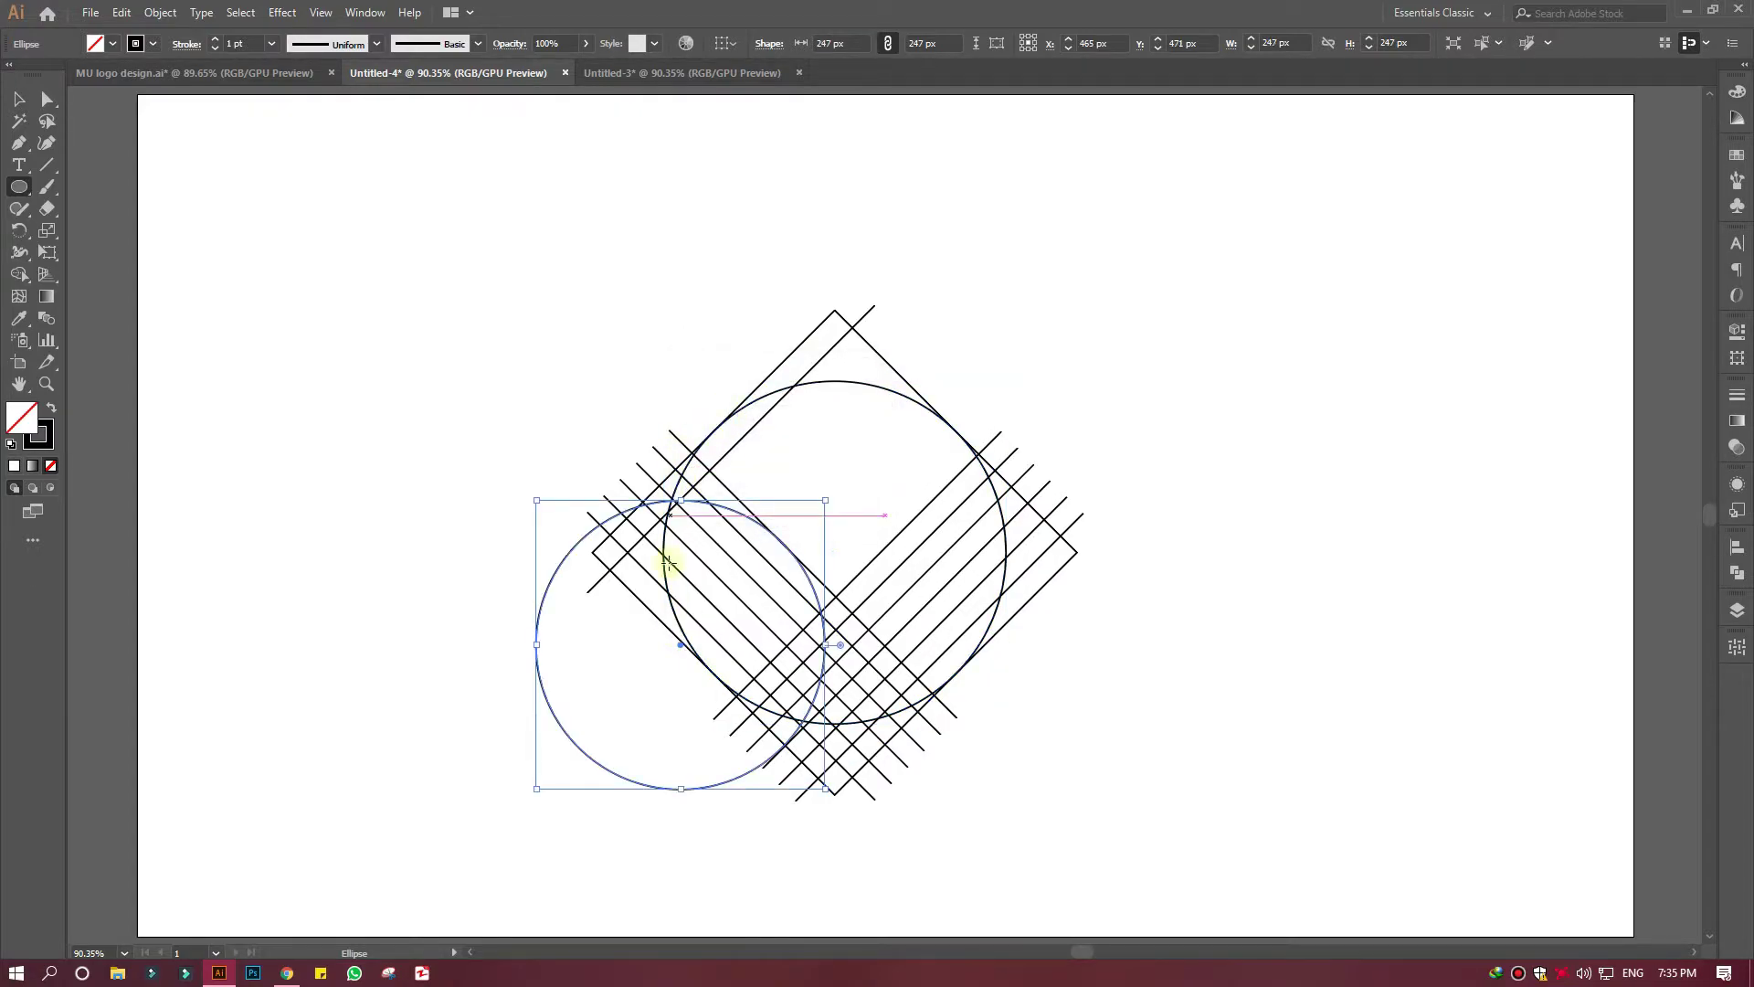
drag(677, 639, 835, 550)
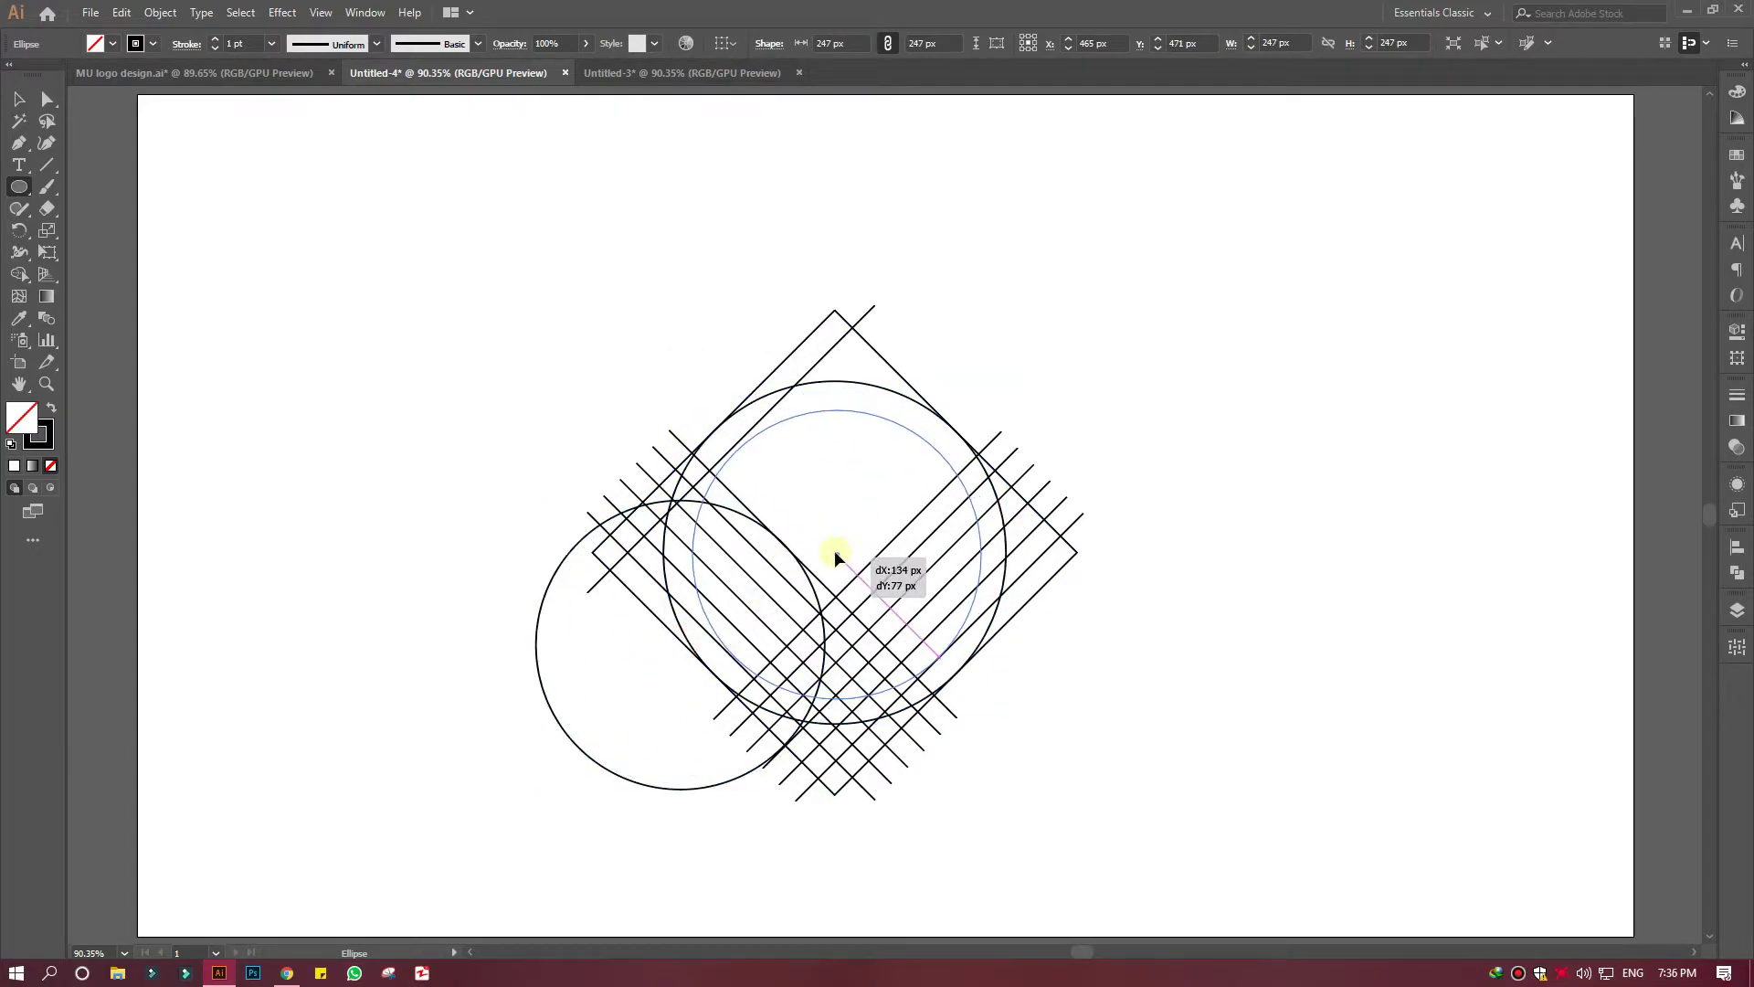
drag(835, 550, 833, 548)
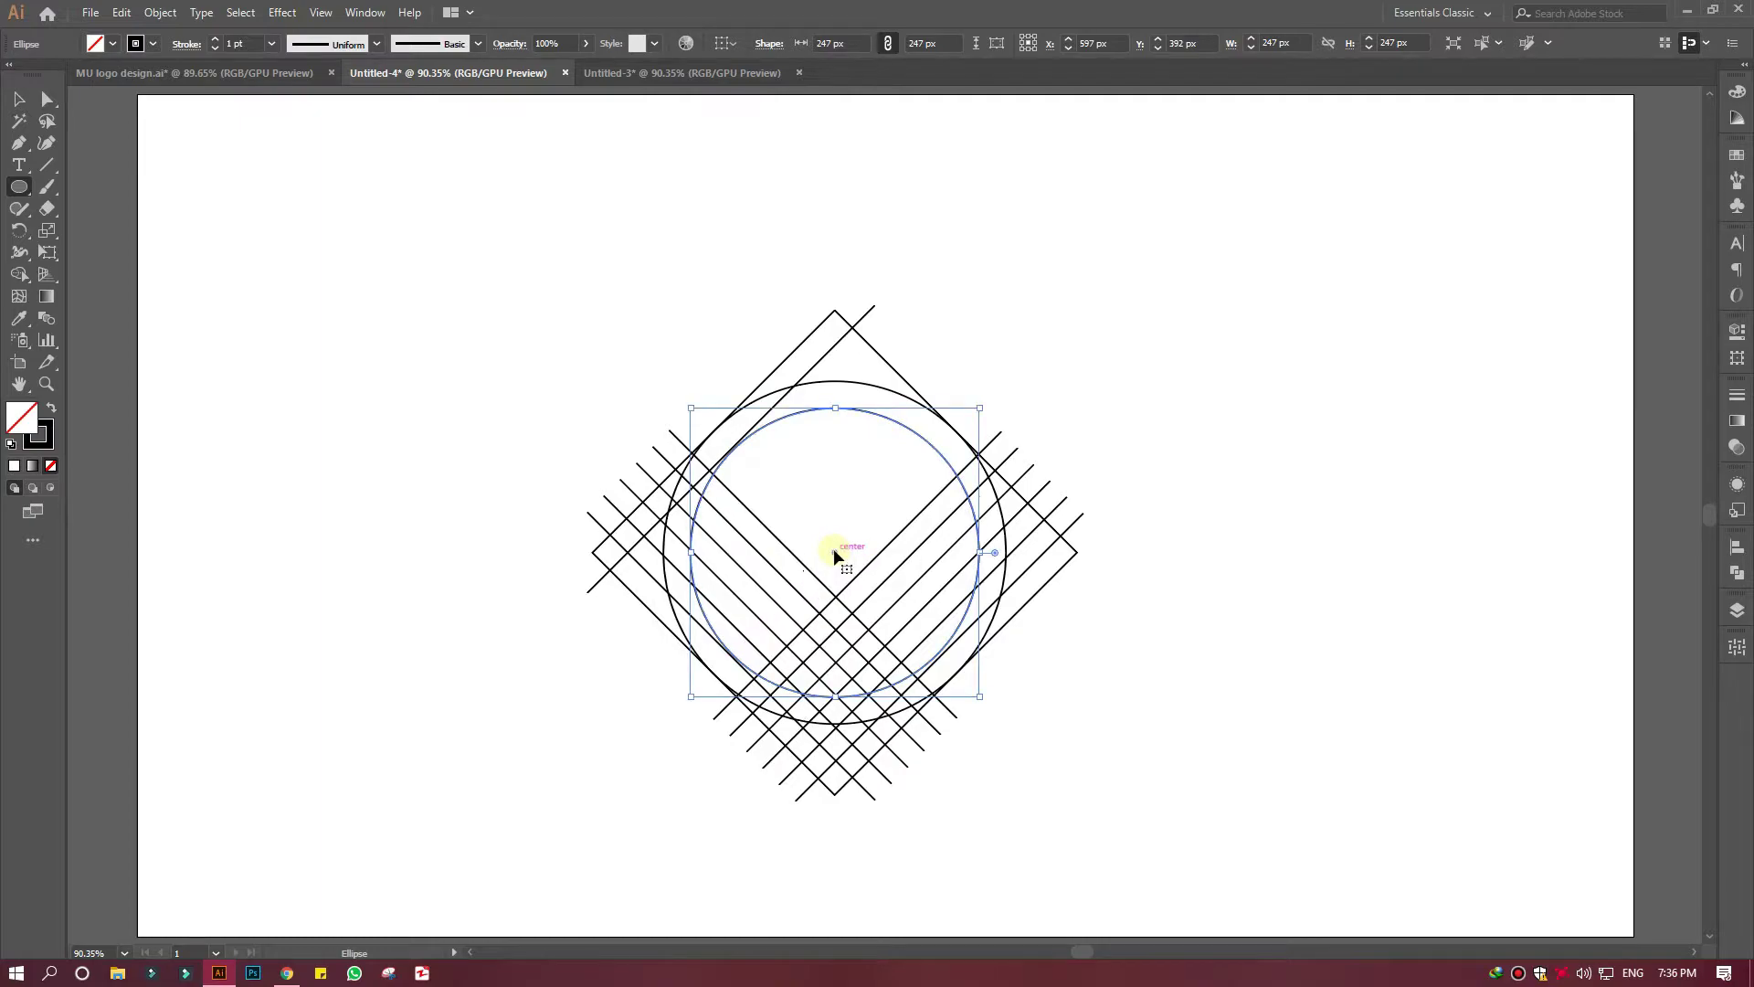
drag(979, 696, 987, 702)
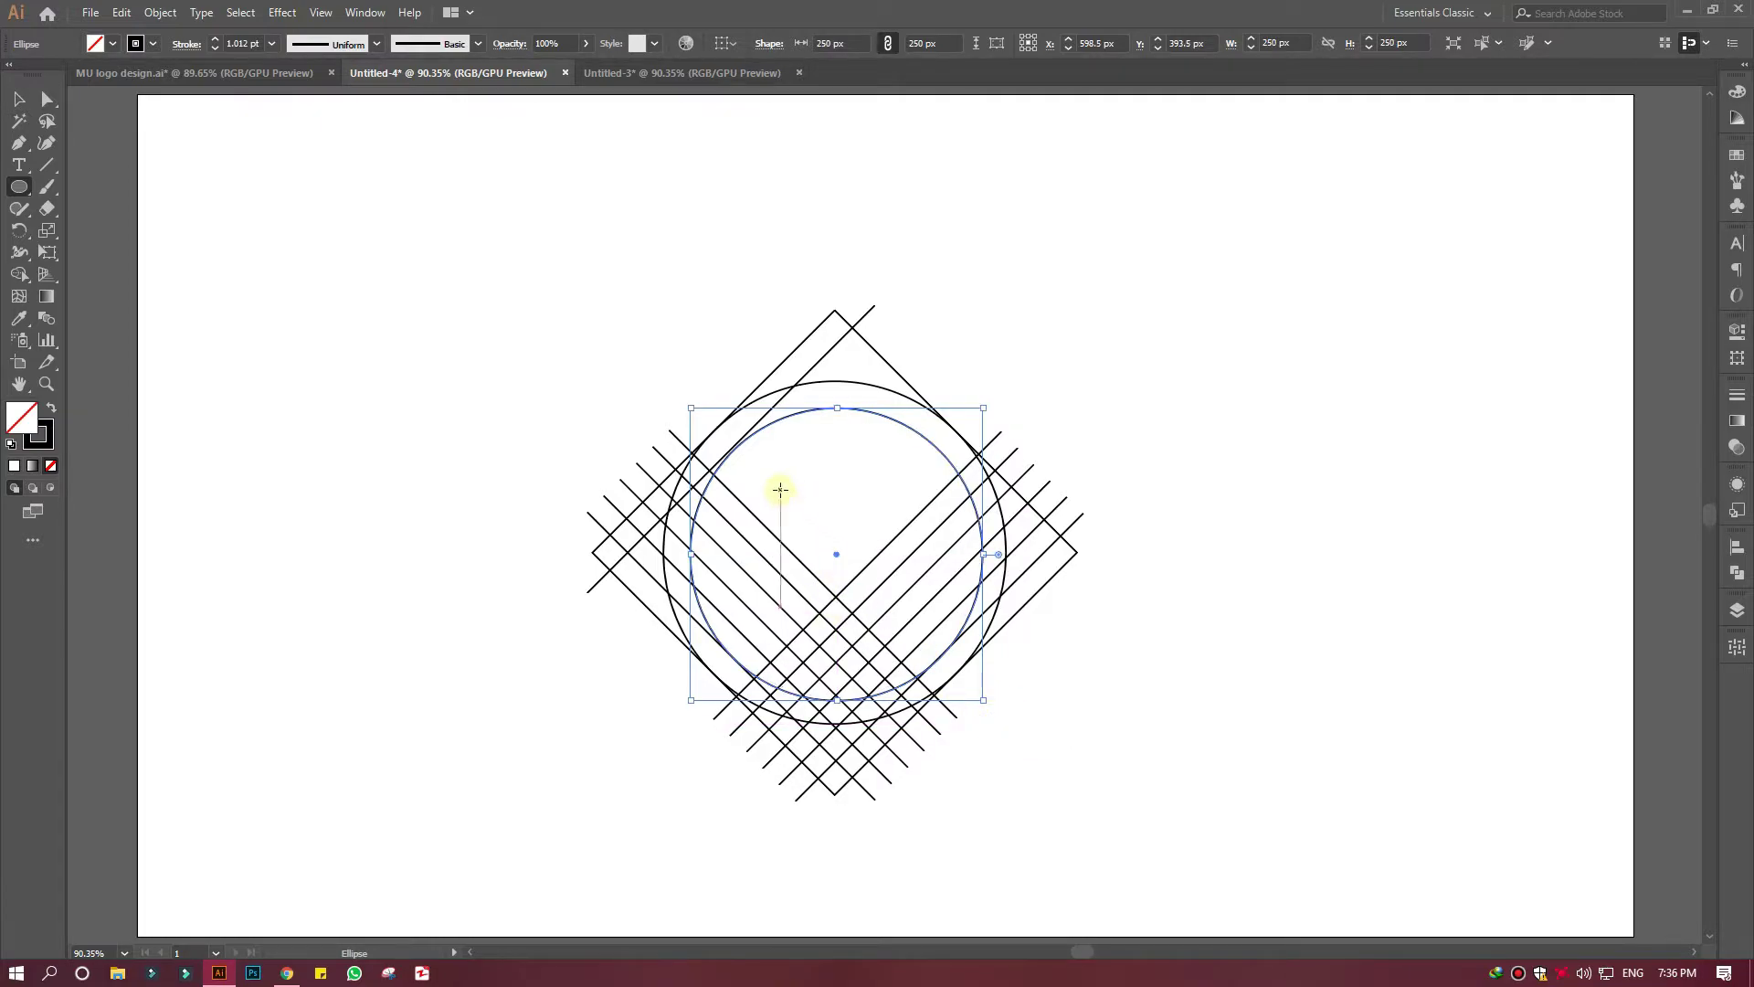
drag(691, 408, 688, 405)
click(575, 401)
Step: Add a 199 px circle centred inside the existing rings
click(744, 412)
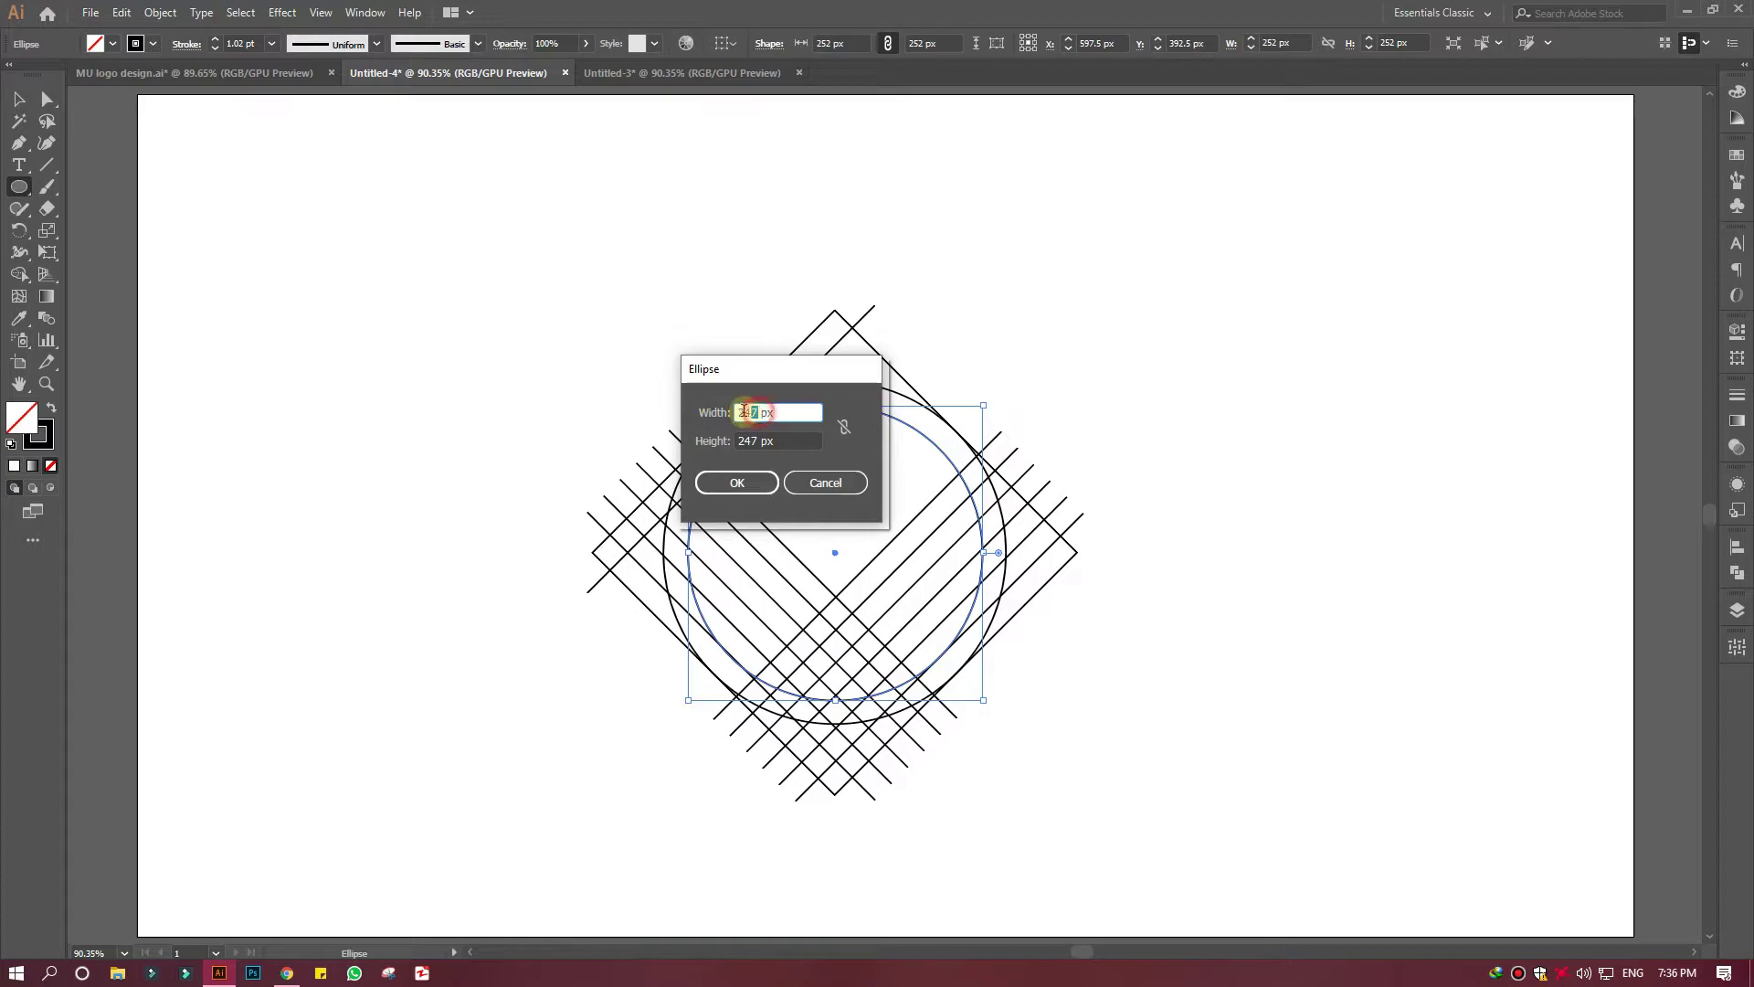
text(199)
key(Tab)
click(737, 482)
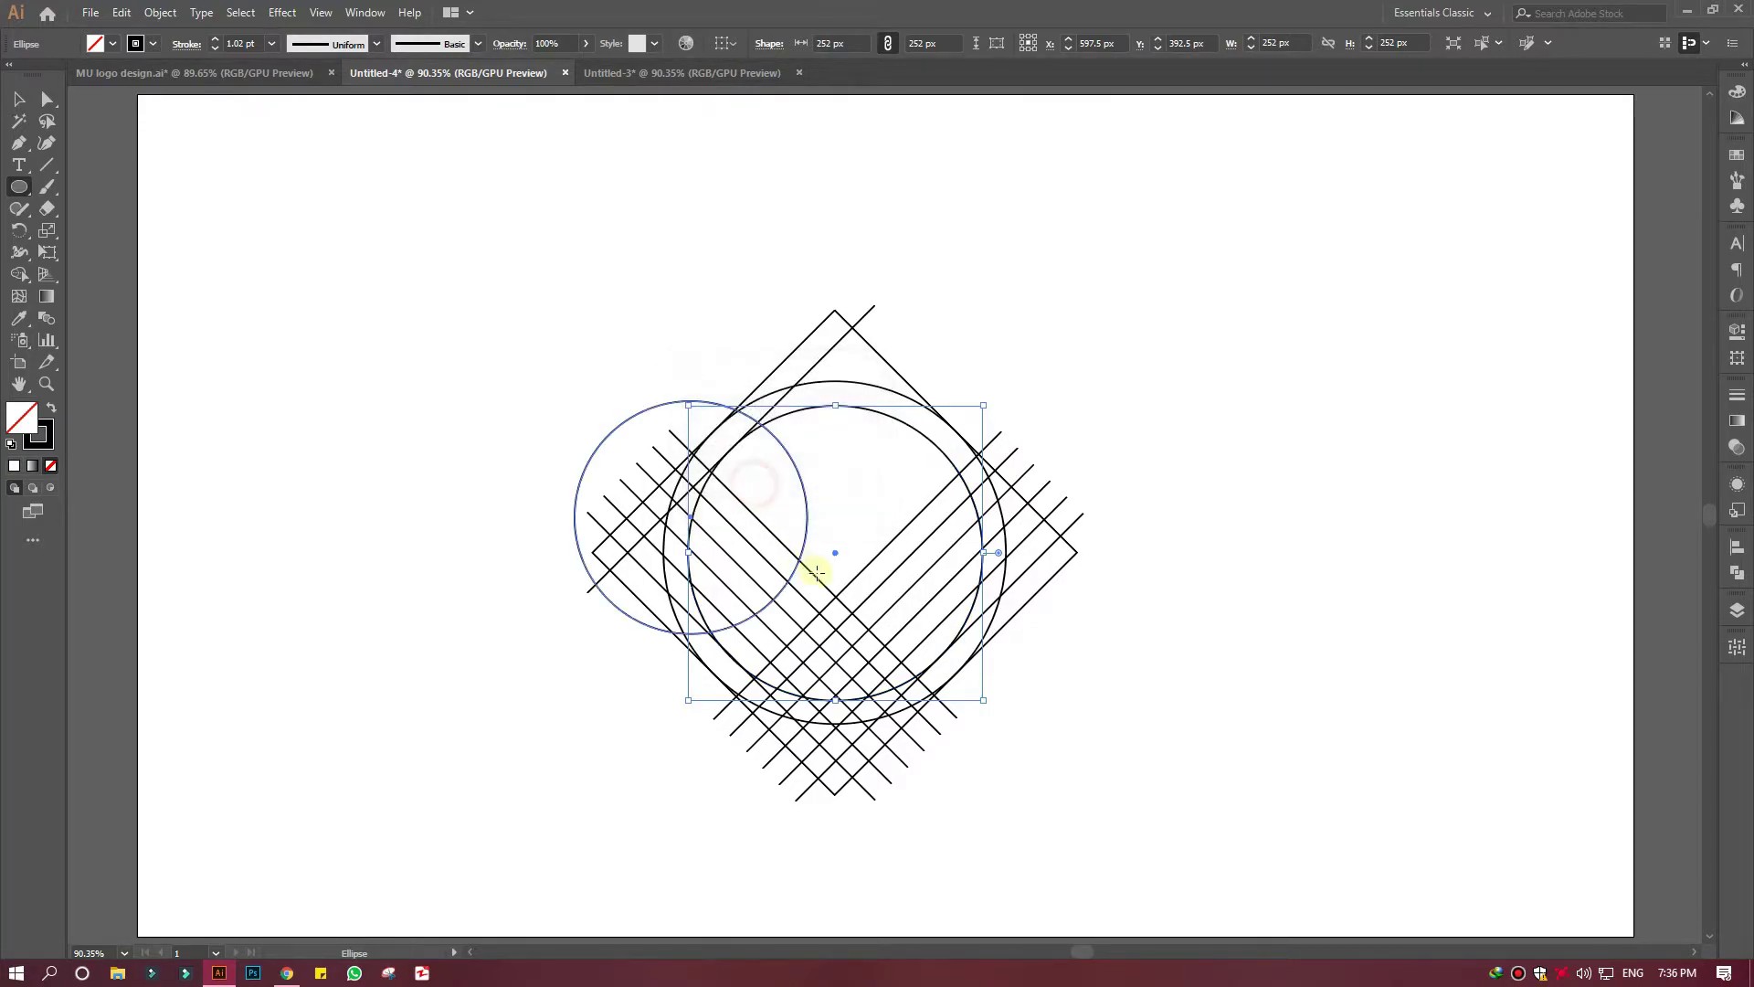
drag(687, 511, 834, 561)
Step: Add a 151 px circle at the centre, completing four concentric rings, then deselect
click(574, 405)
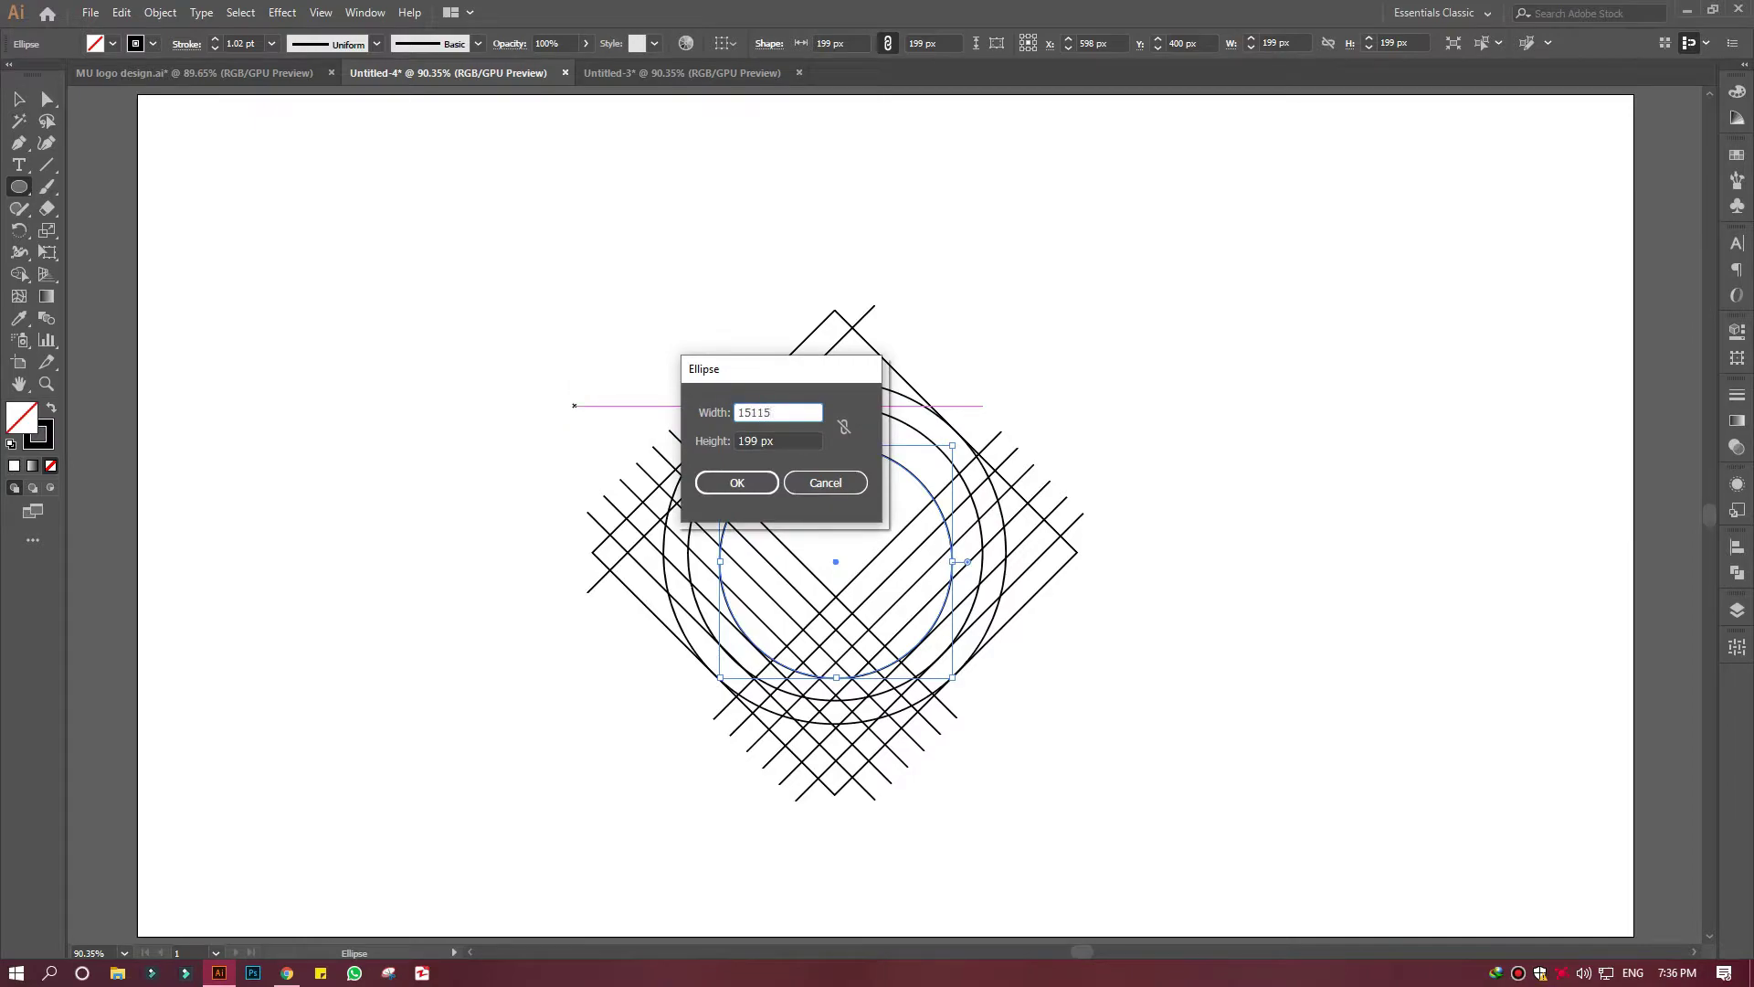
text(151)
key(Tab)
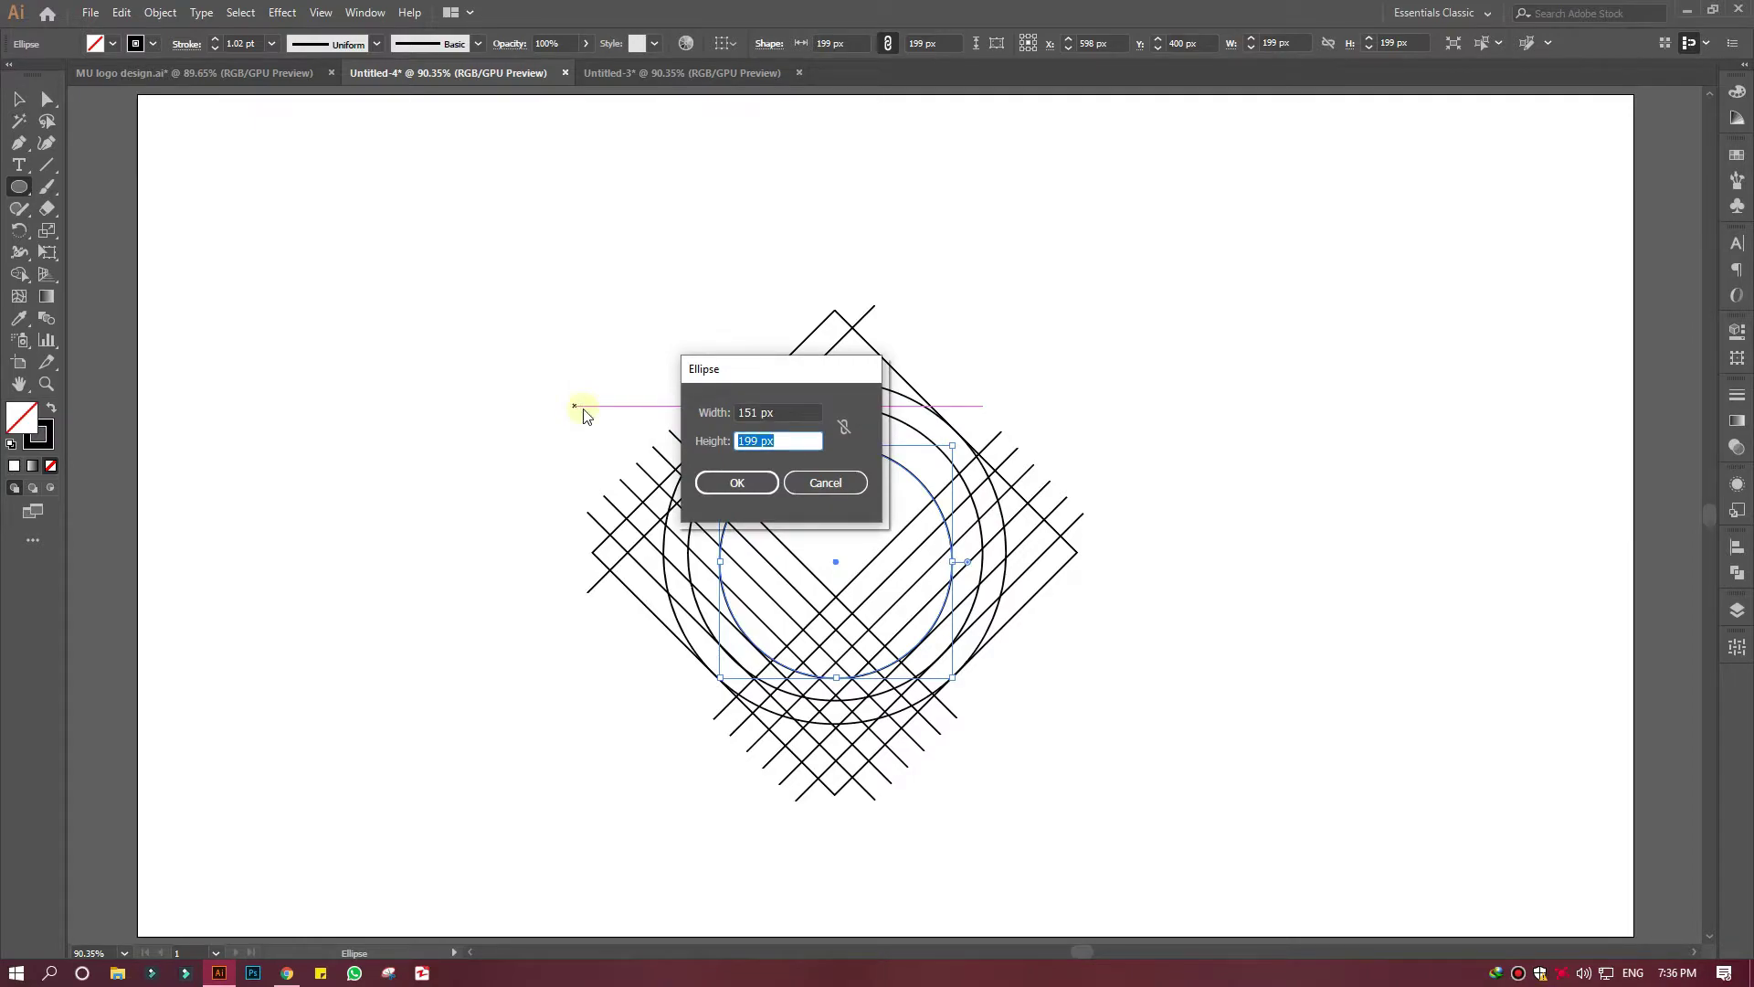
text(151)
click(735, 482)
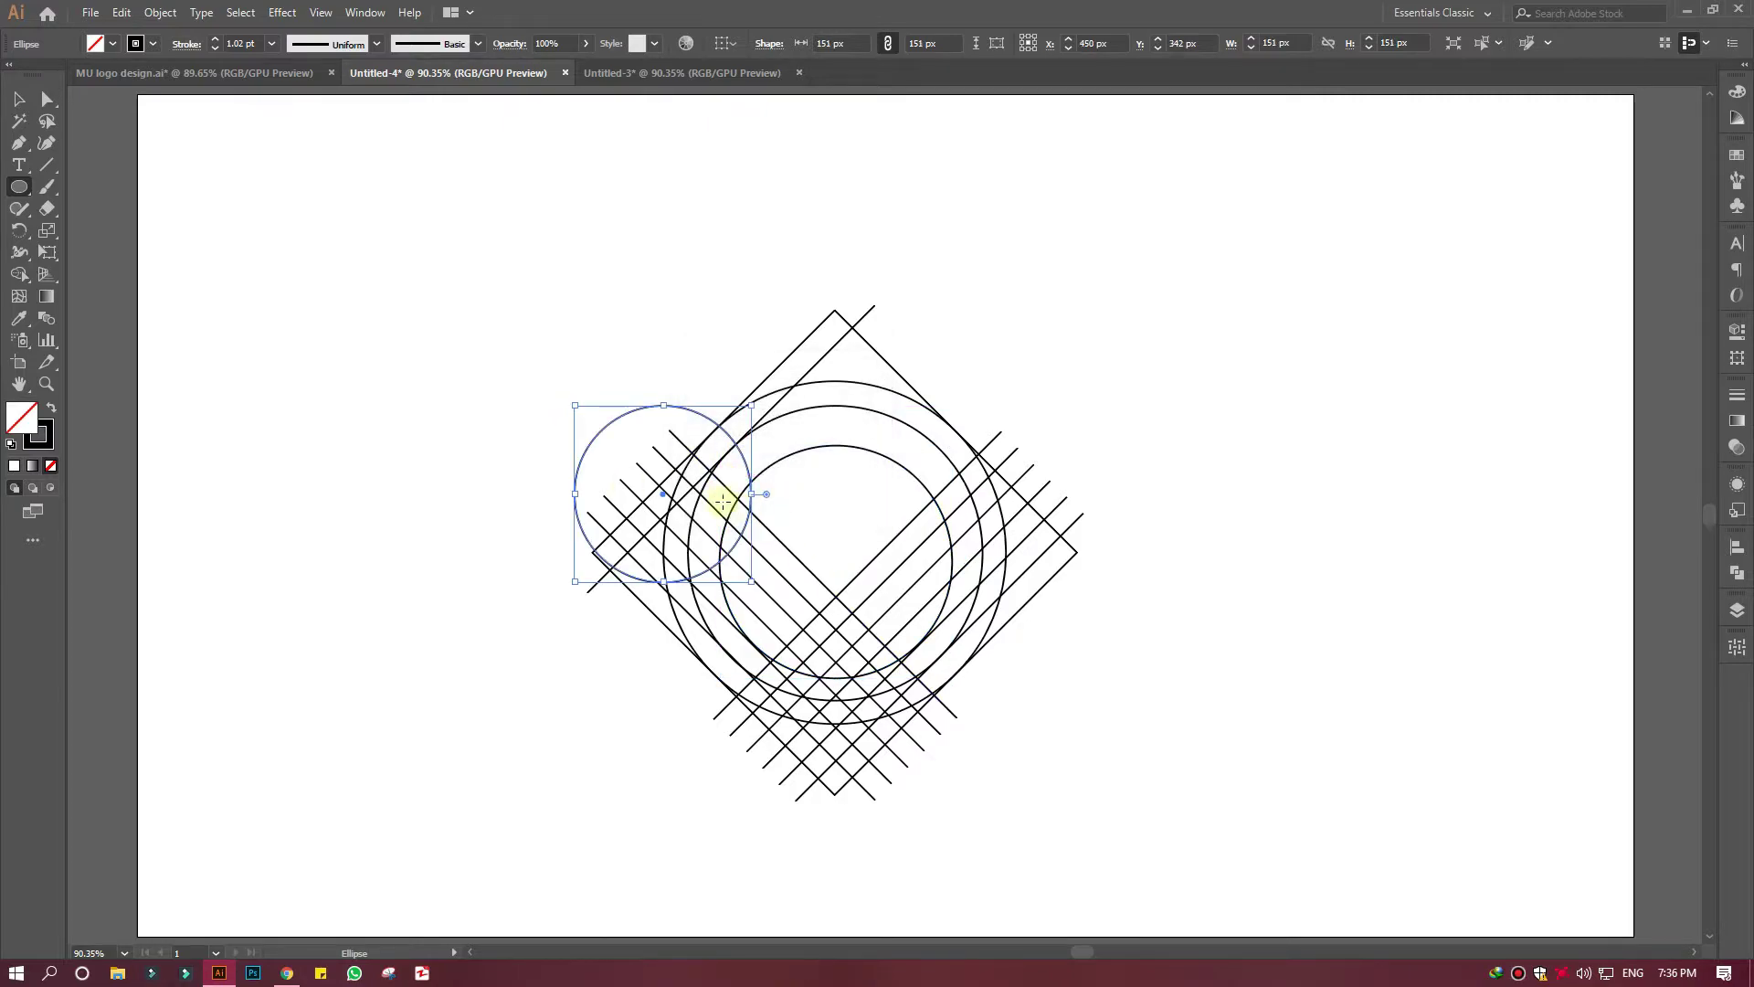
drag(662, 494, 834, 573)
click(19, 99)
click(296, 349)
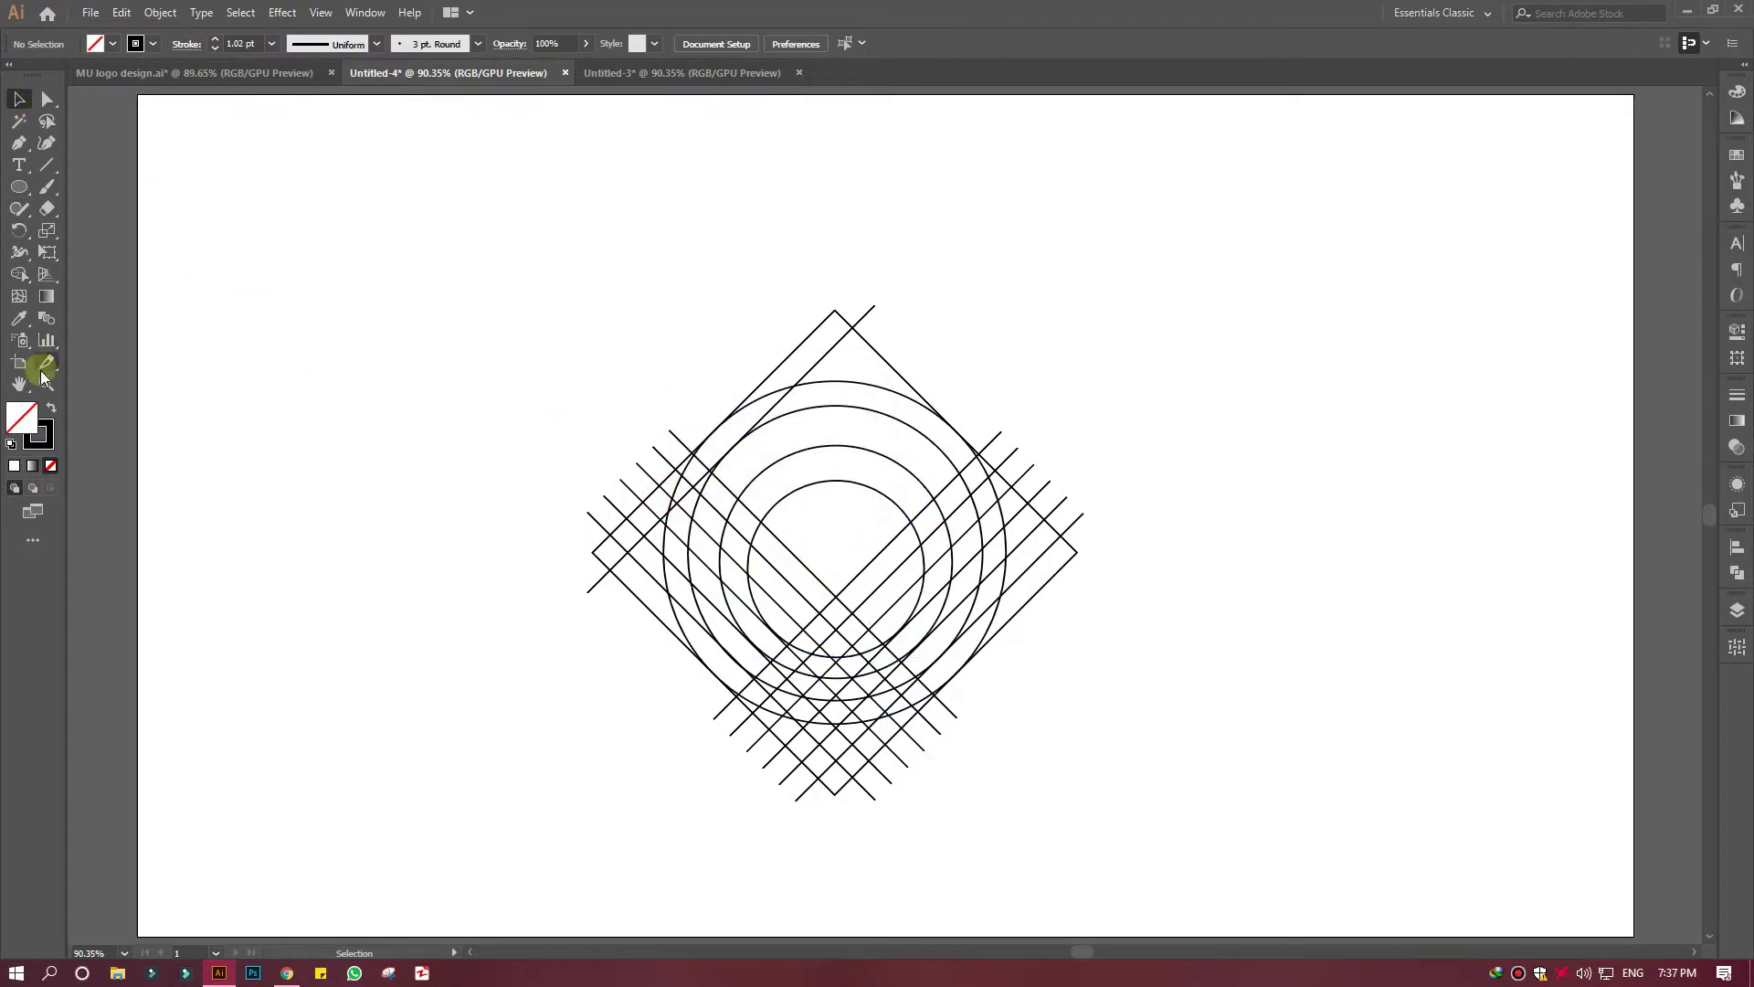
key(z)
drag(903, 712, 1258, 866)
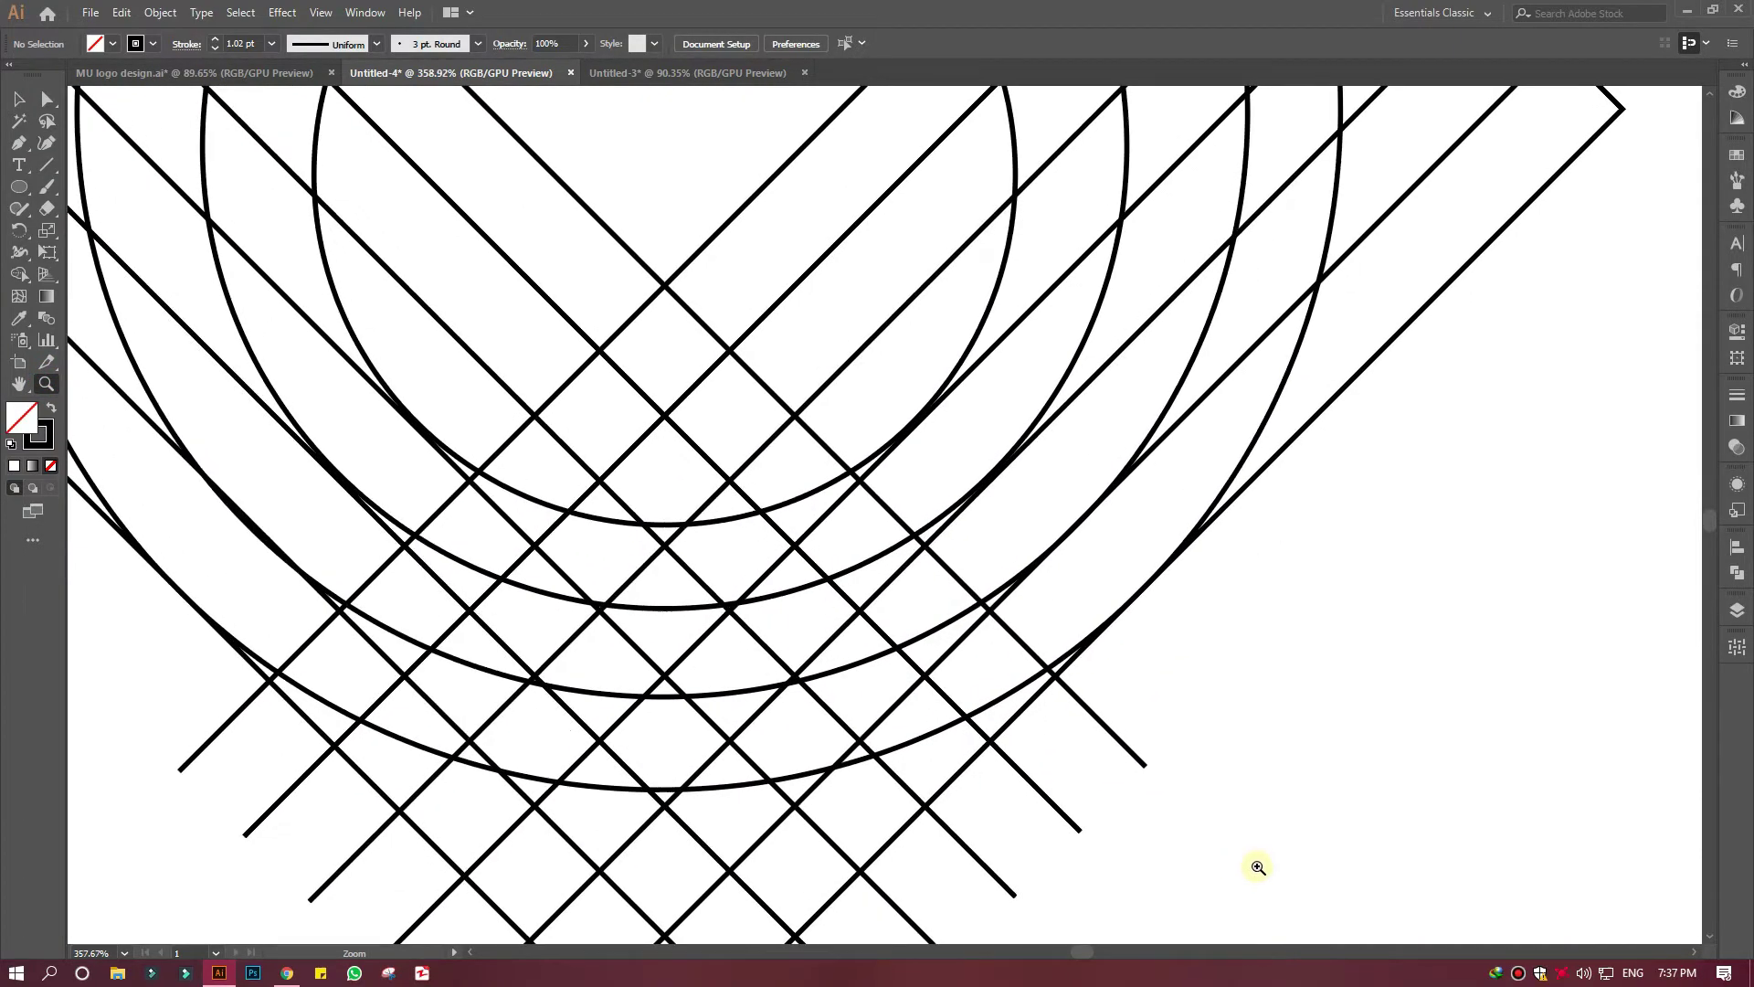
click(19, 98)
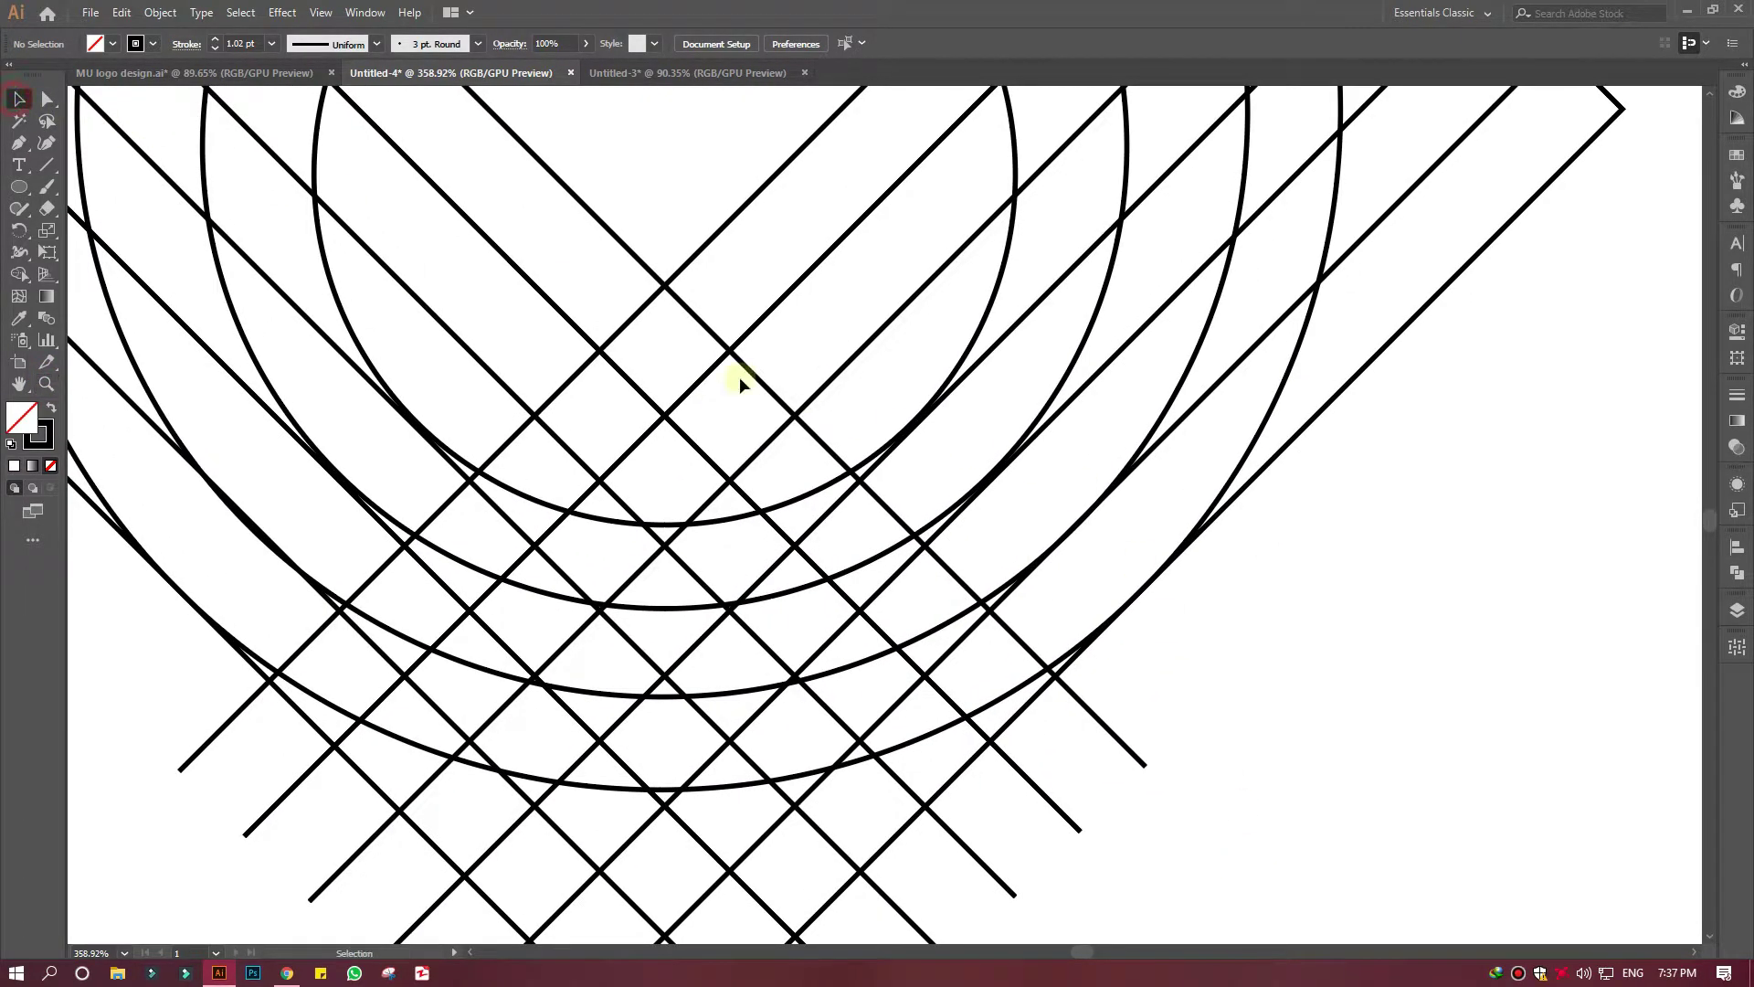
click(912, 425)
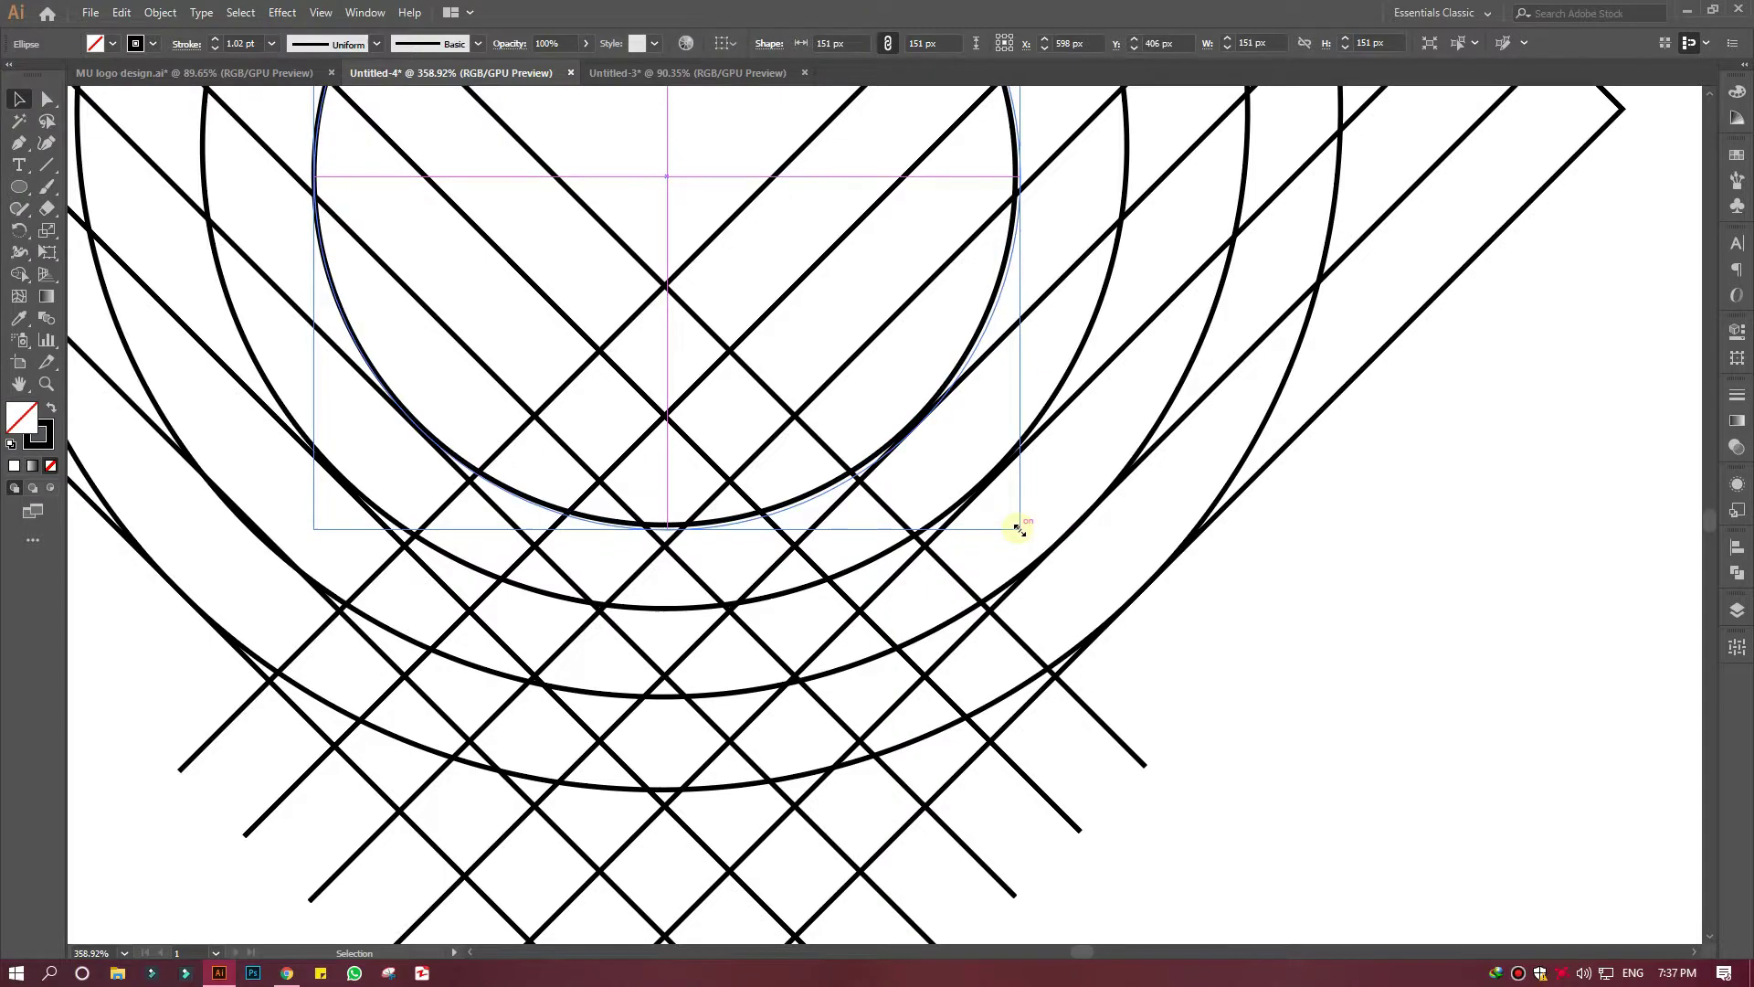
drag(1015, 525, 1021, 529)
key(ctrl+z)
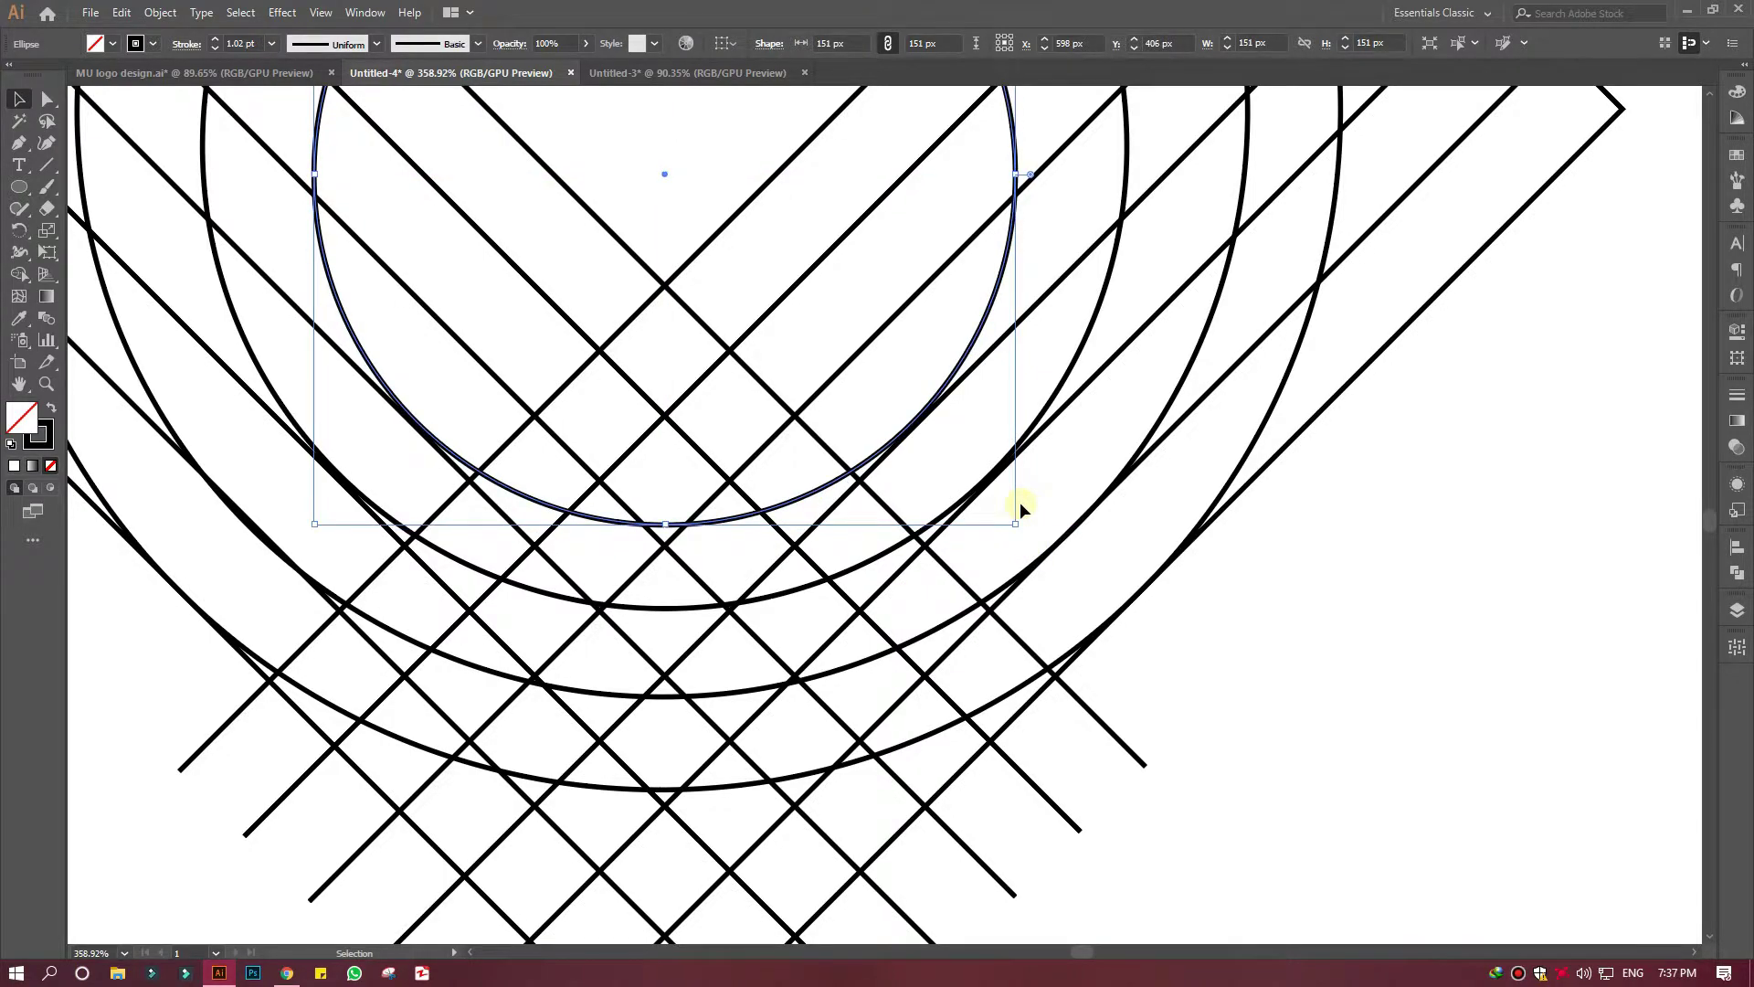
click(1251, 732)
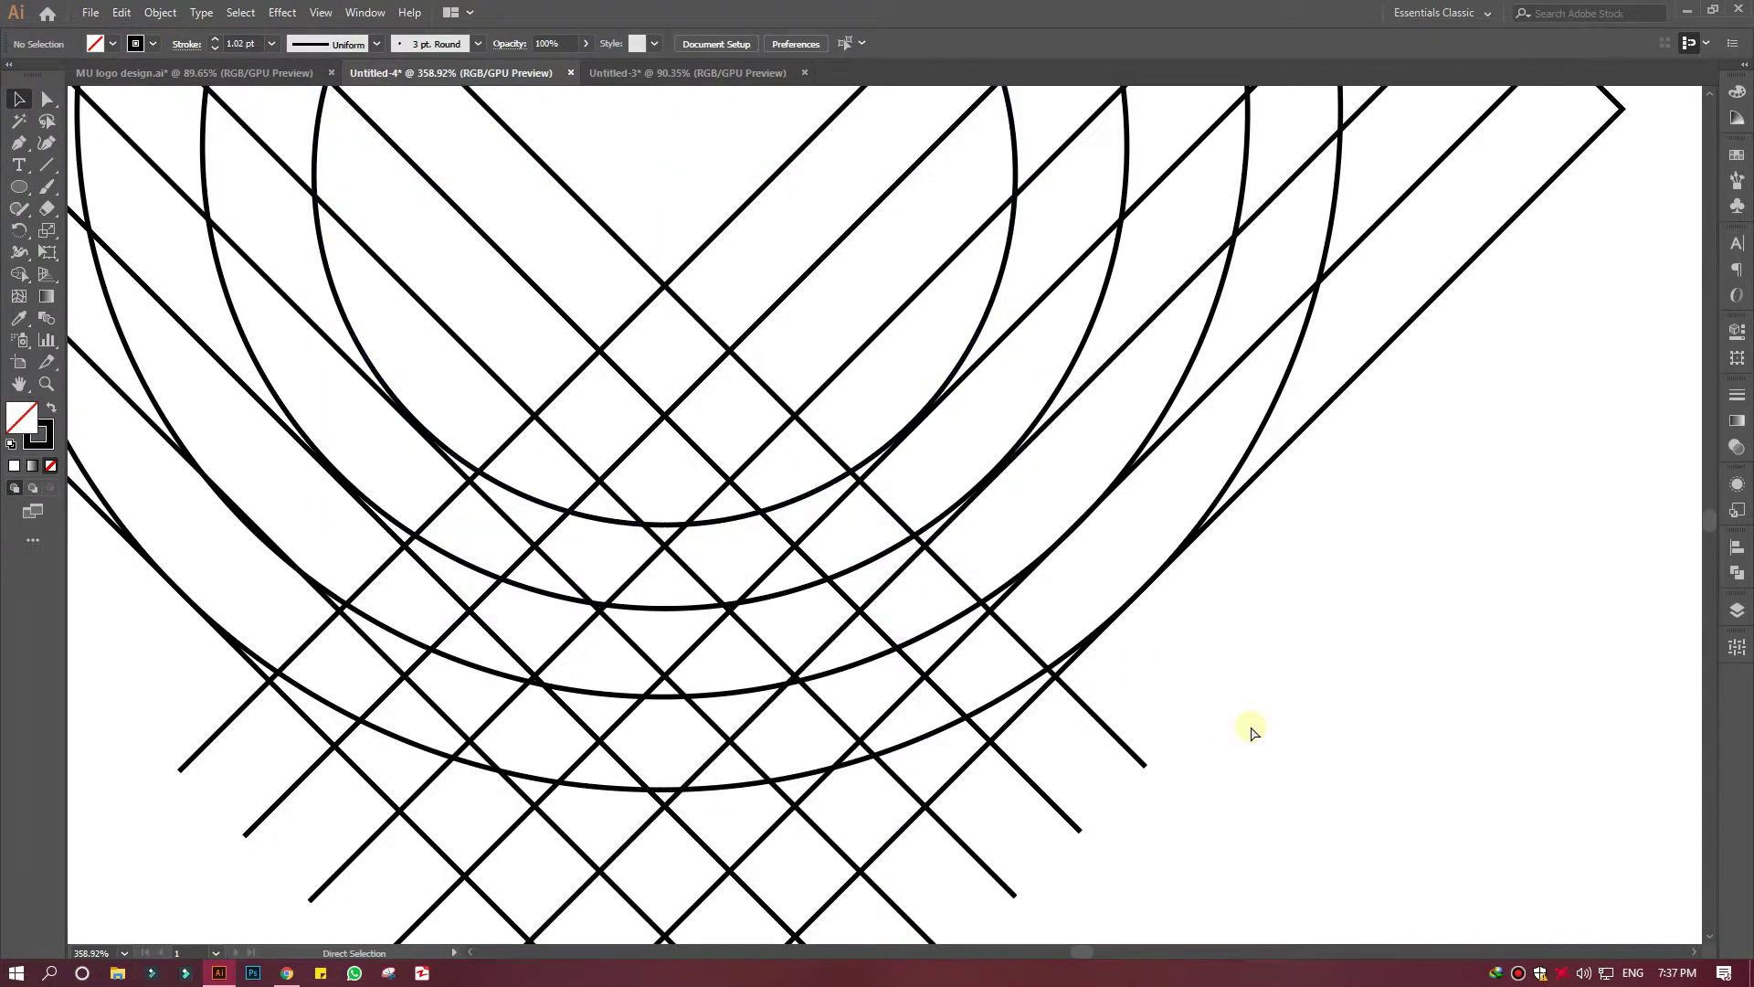
key(ctrl+0)
drag(521, 333, 1214, 915)
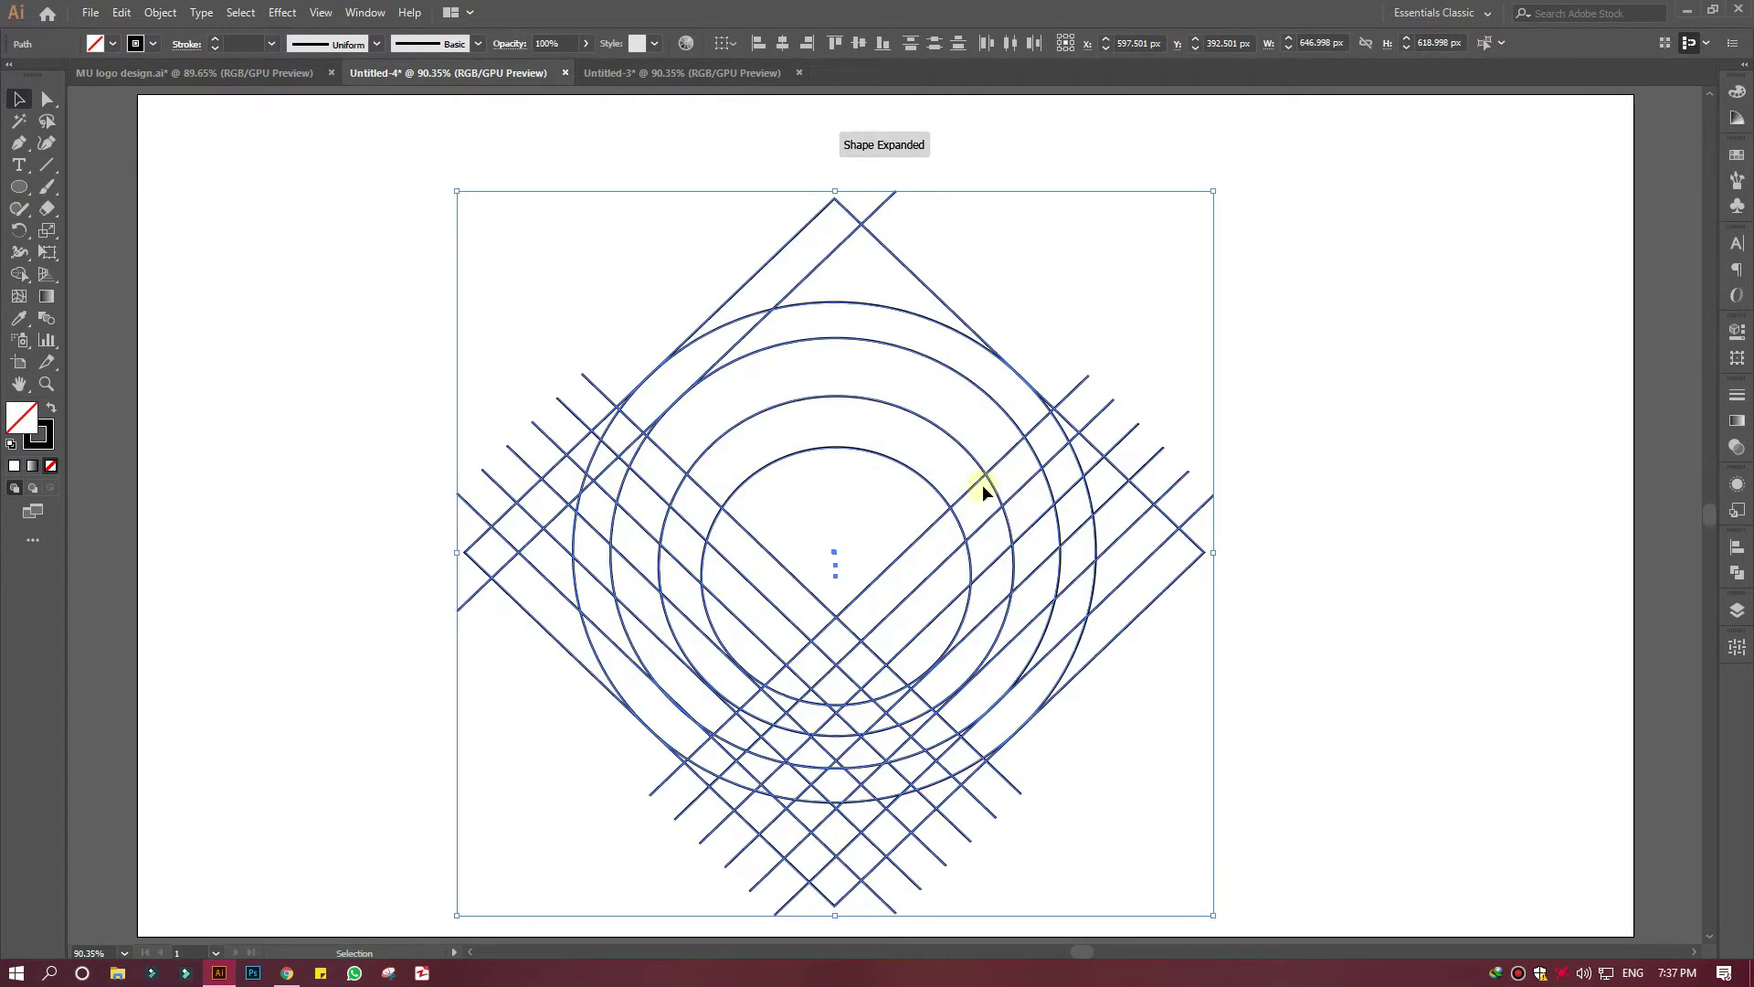
Step: Move the ring-and-line design higher, reselect it all, and set black fill with no stroke
drag(912, 346, 914, 309)
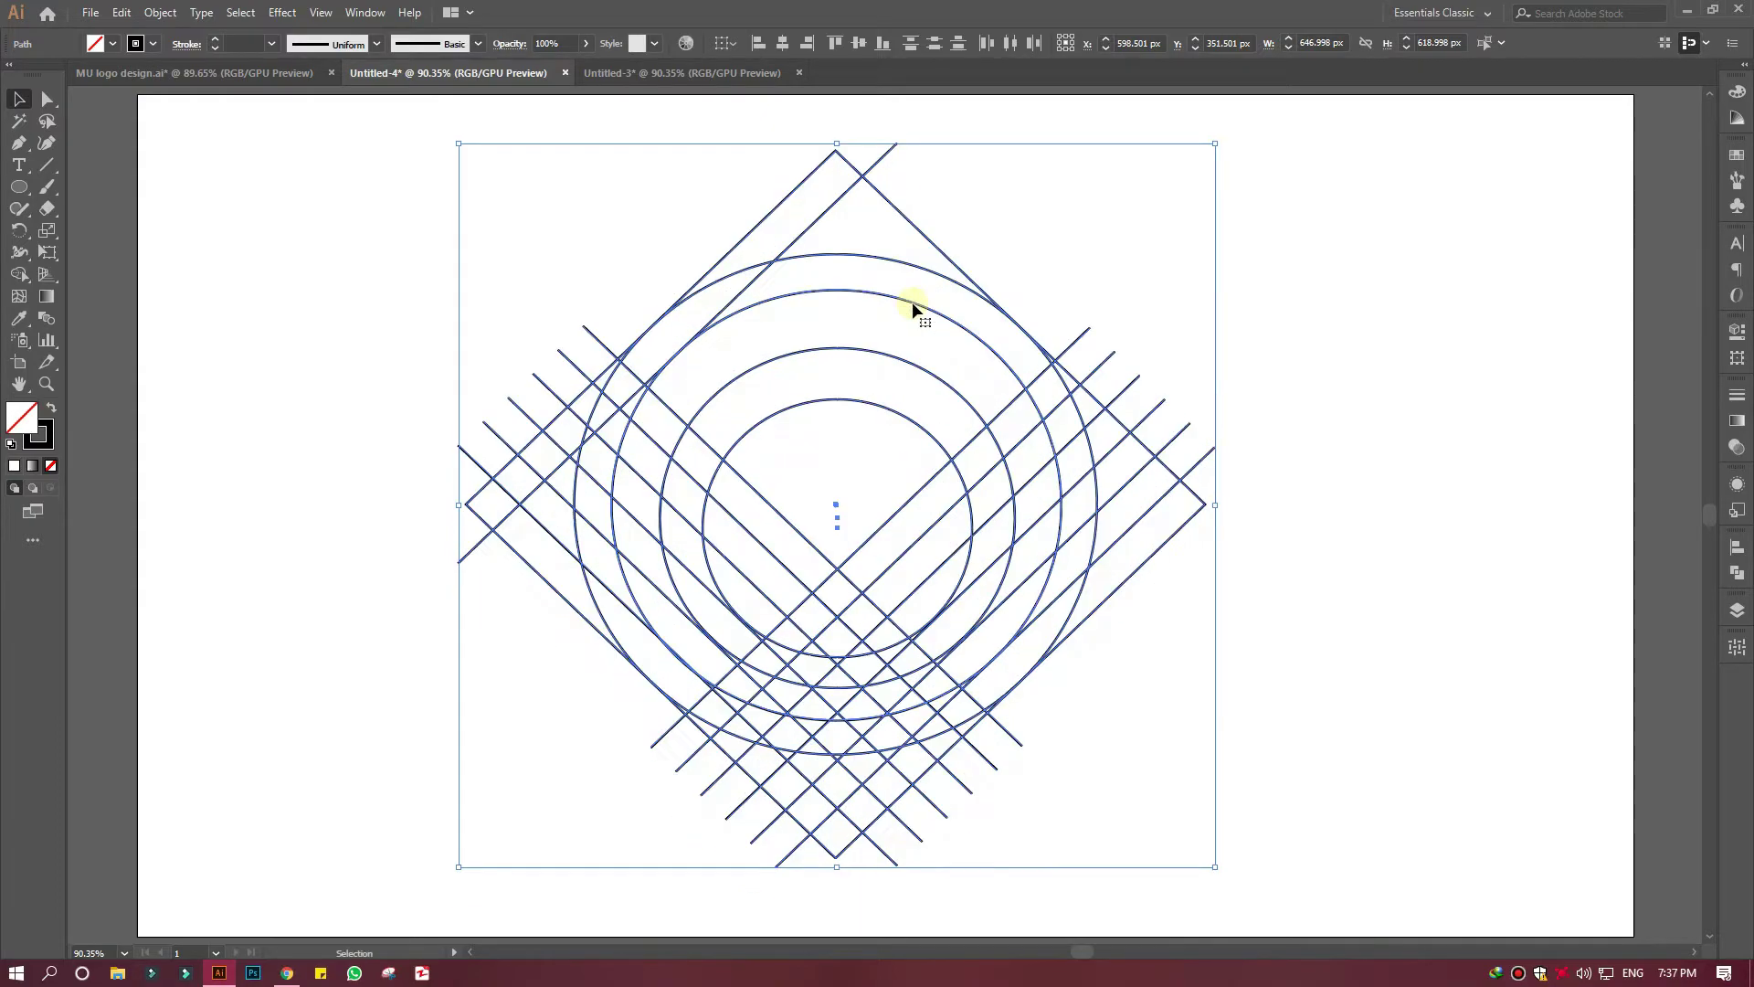
click(1397, 539)
drag(419, 294, 1285, 769)
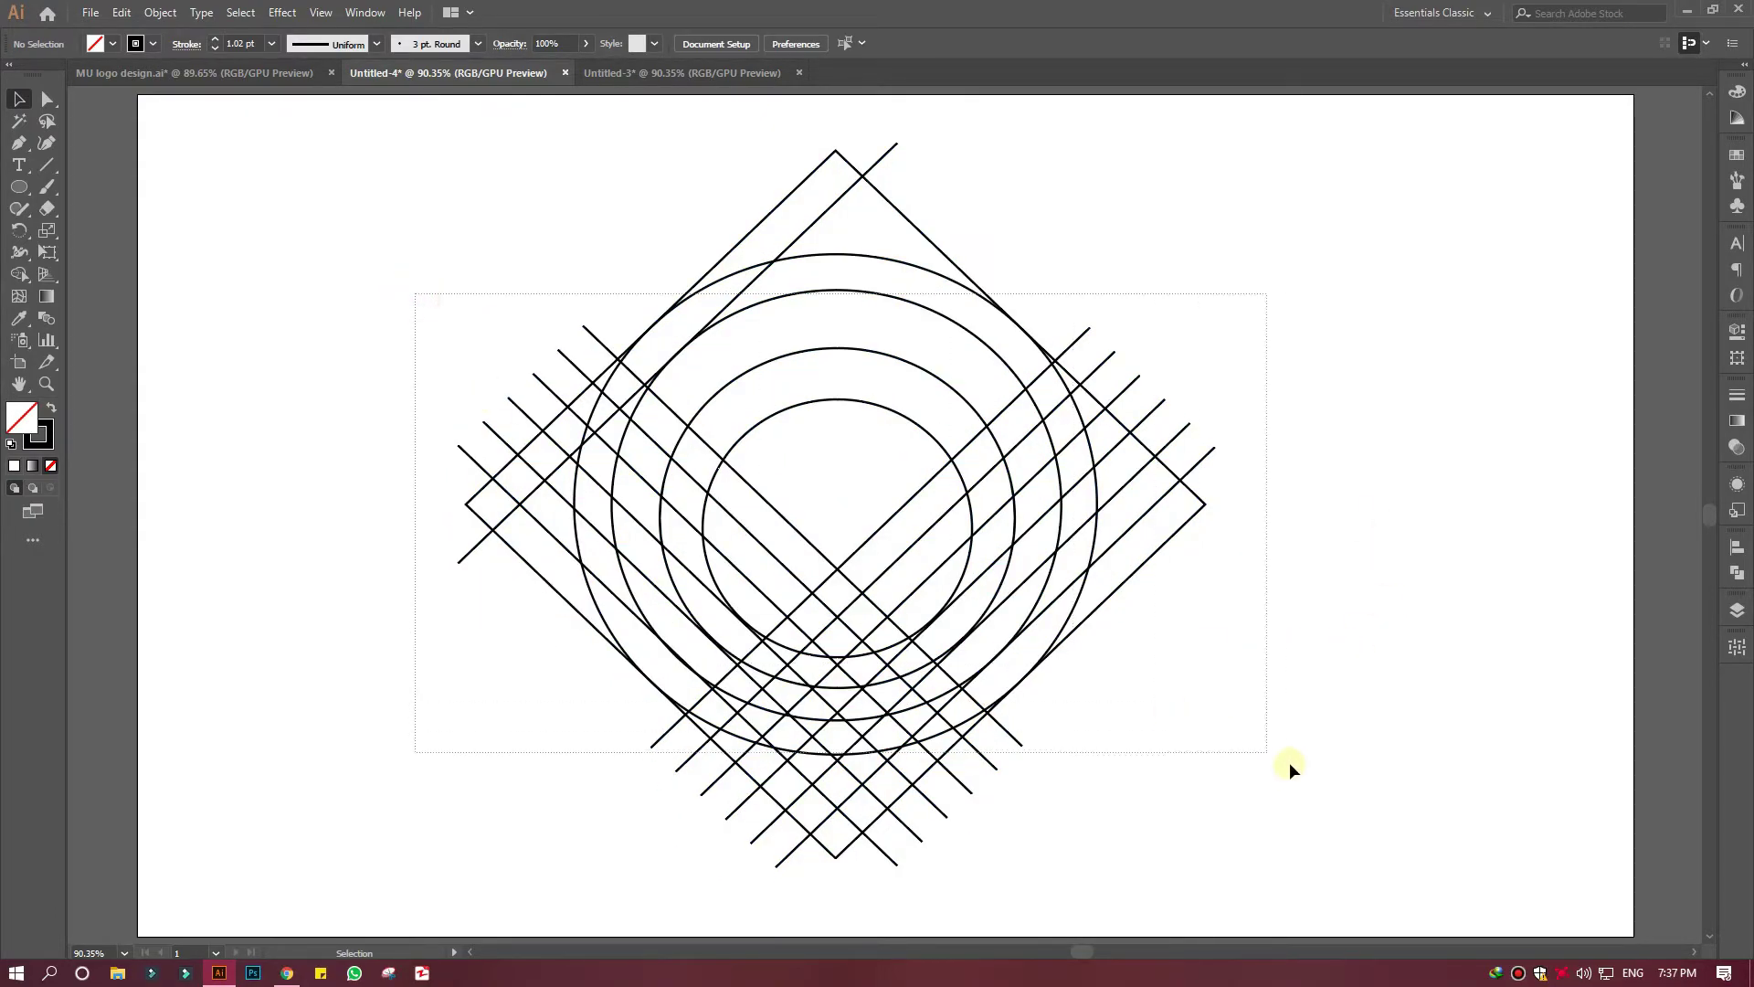
click(52, 409)
click(52, 409)
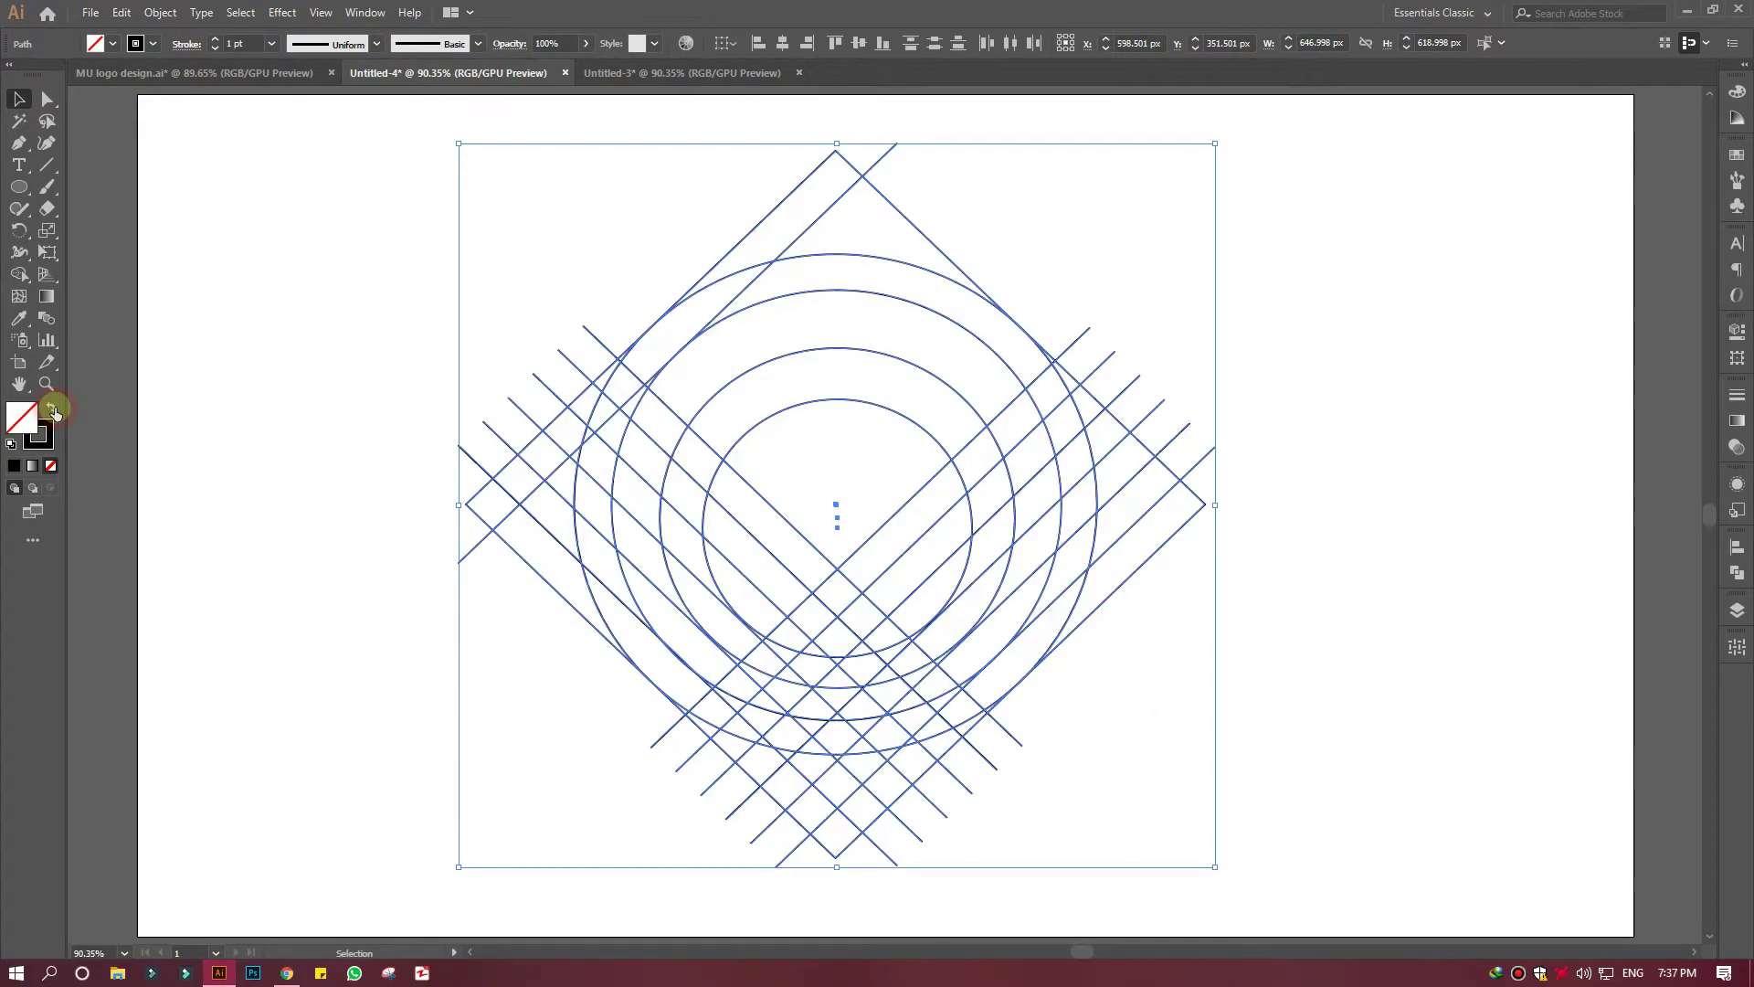
key(shift+m)
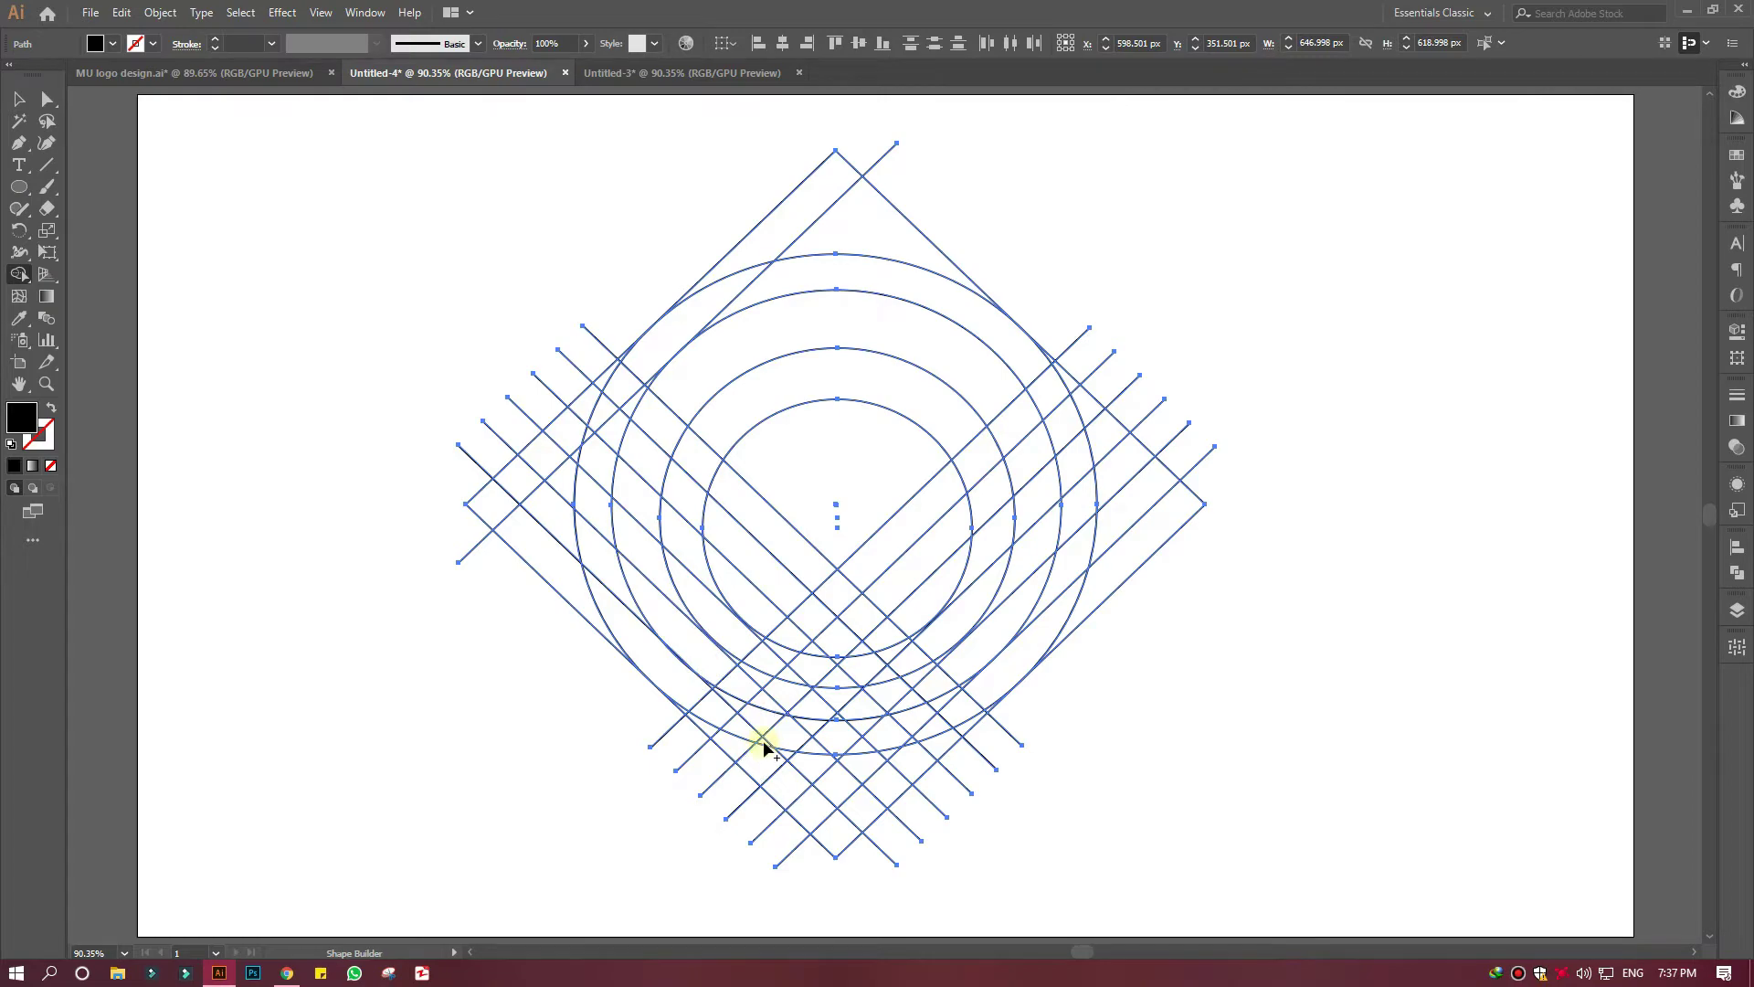
Step: Merge the outer left and right ring bands and diagonal V strips into a black M
mouse_move(763, 739)
mouse_down()
mouse_move(614, 593)
mouse_move(705, 468)
mouse_move(779, 551)
mouse_up()
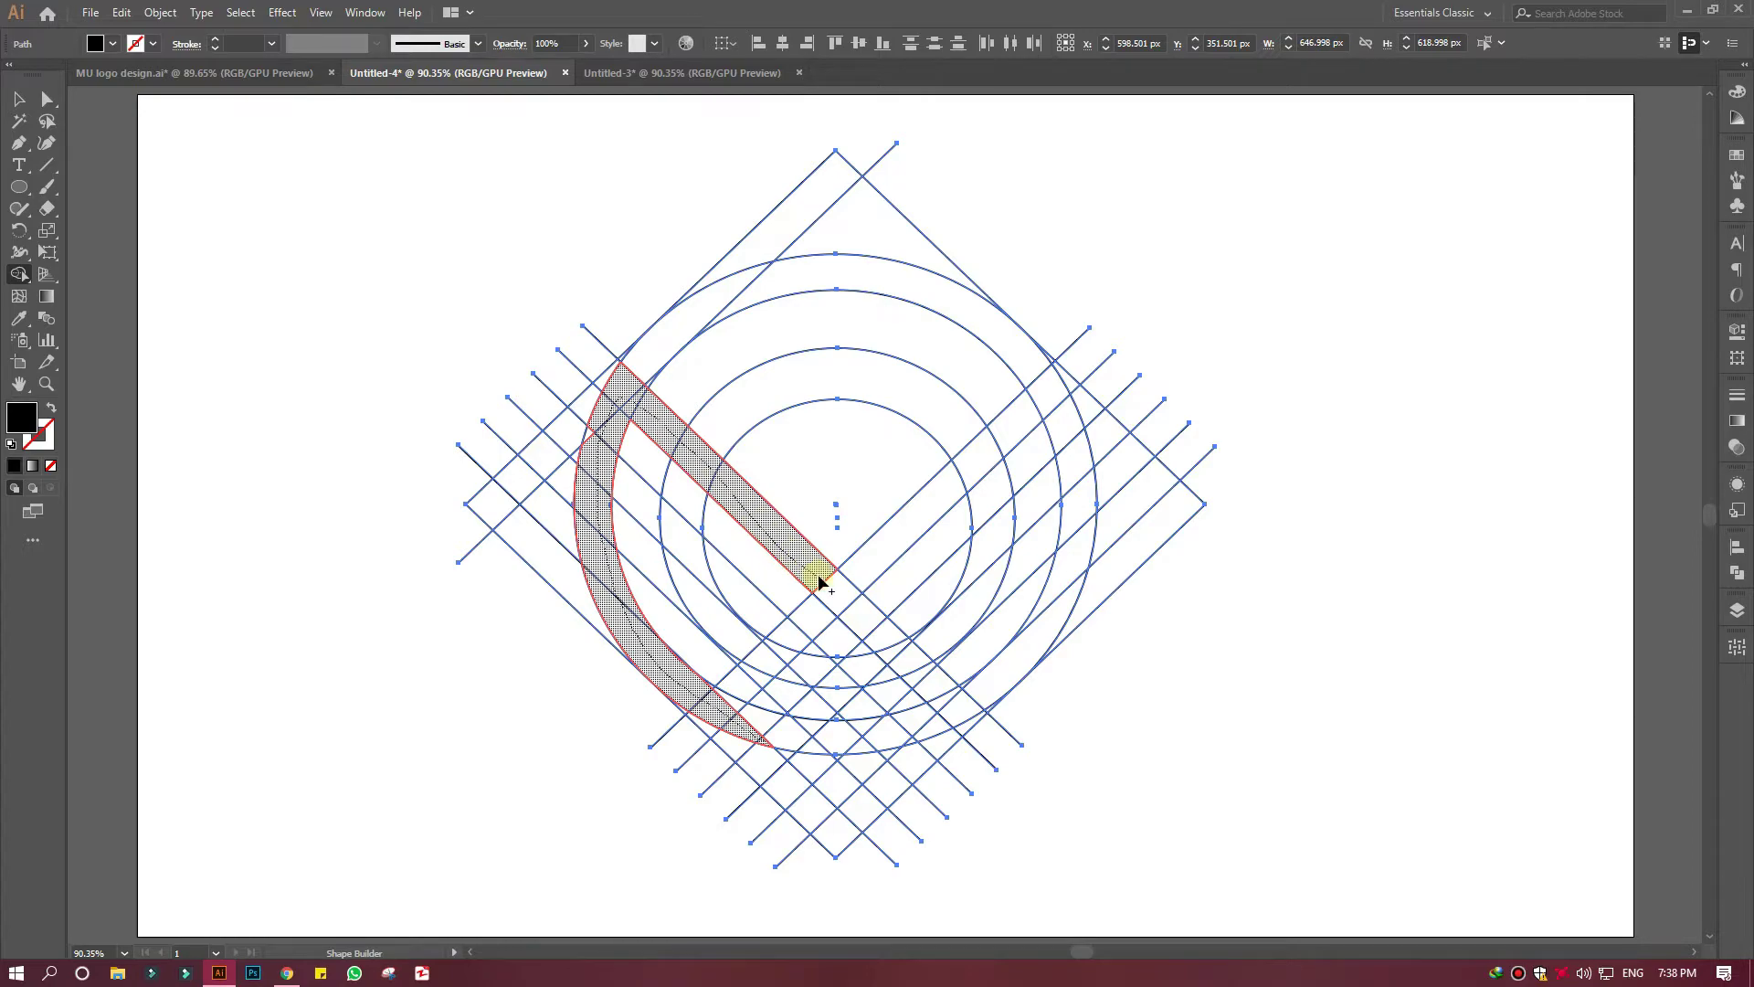
drag(819, 581, 820, 581)
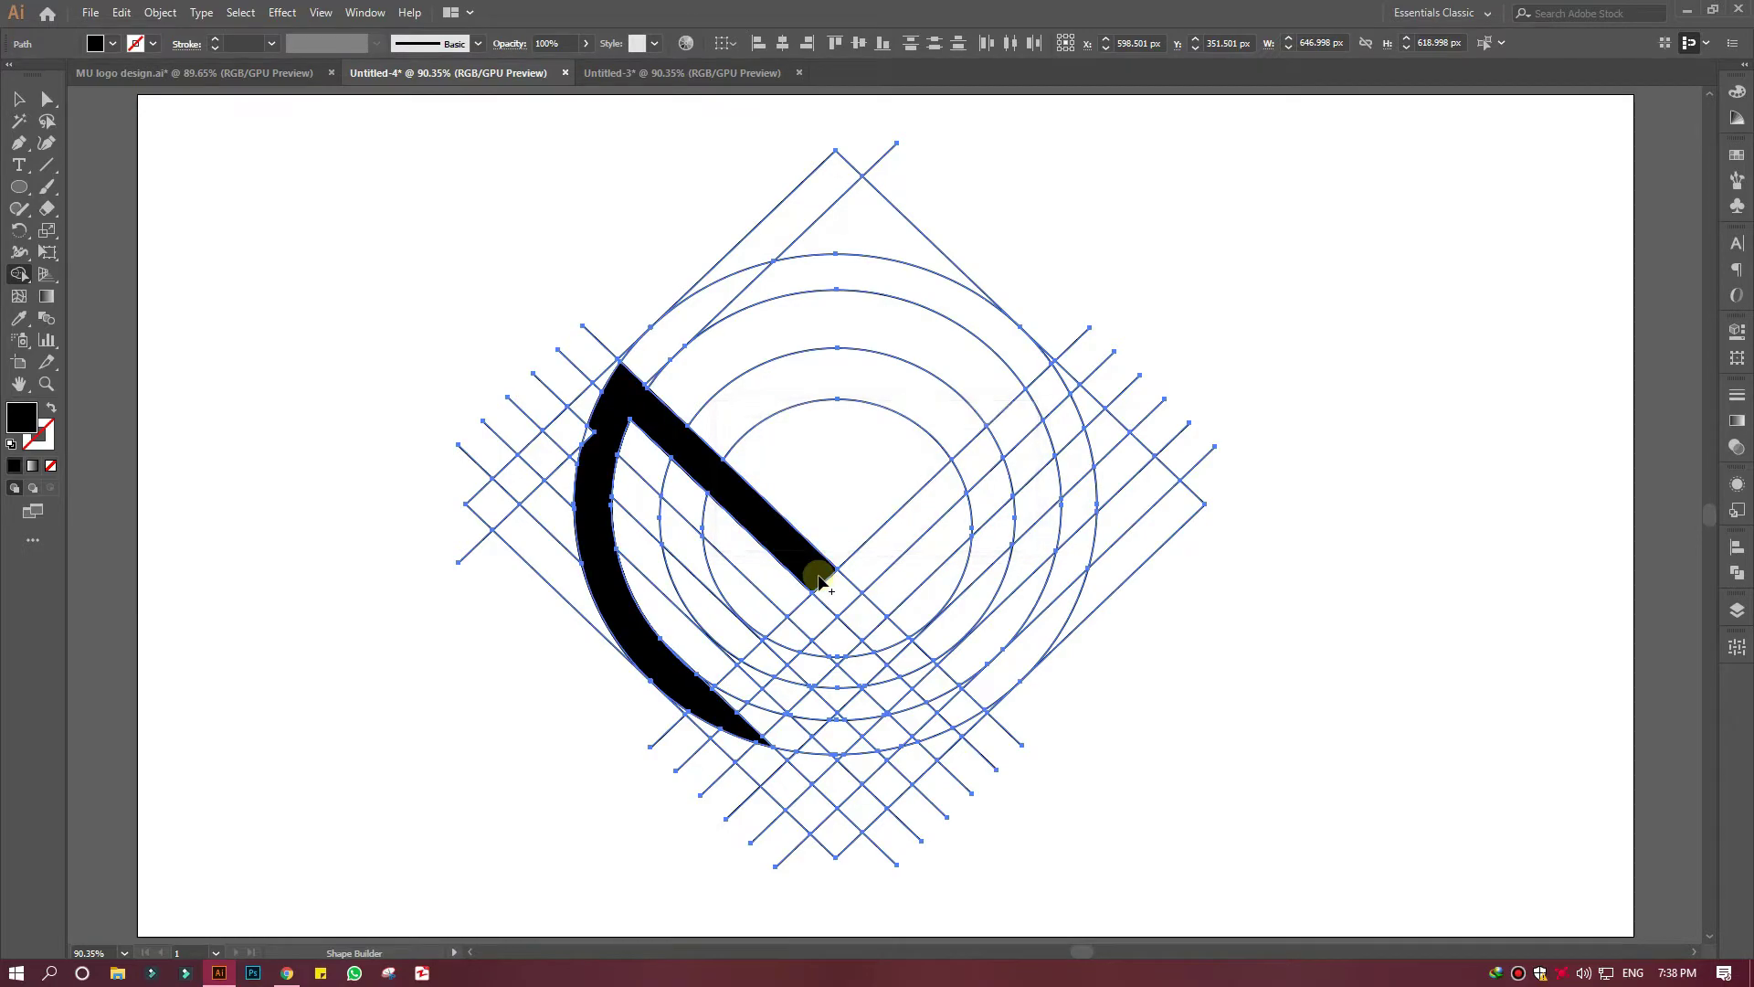
key(ctrl+z)
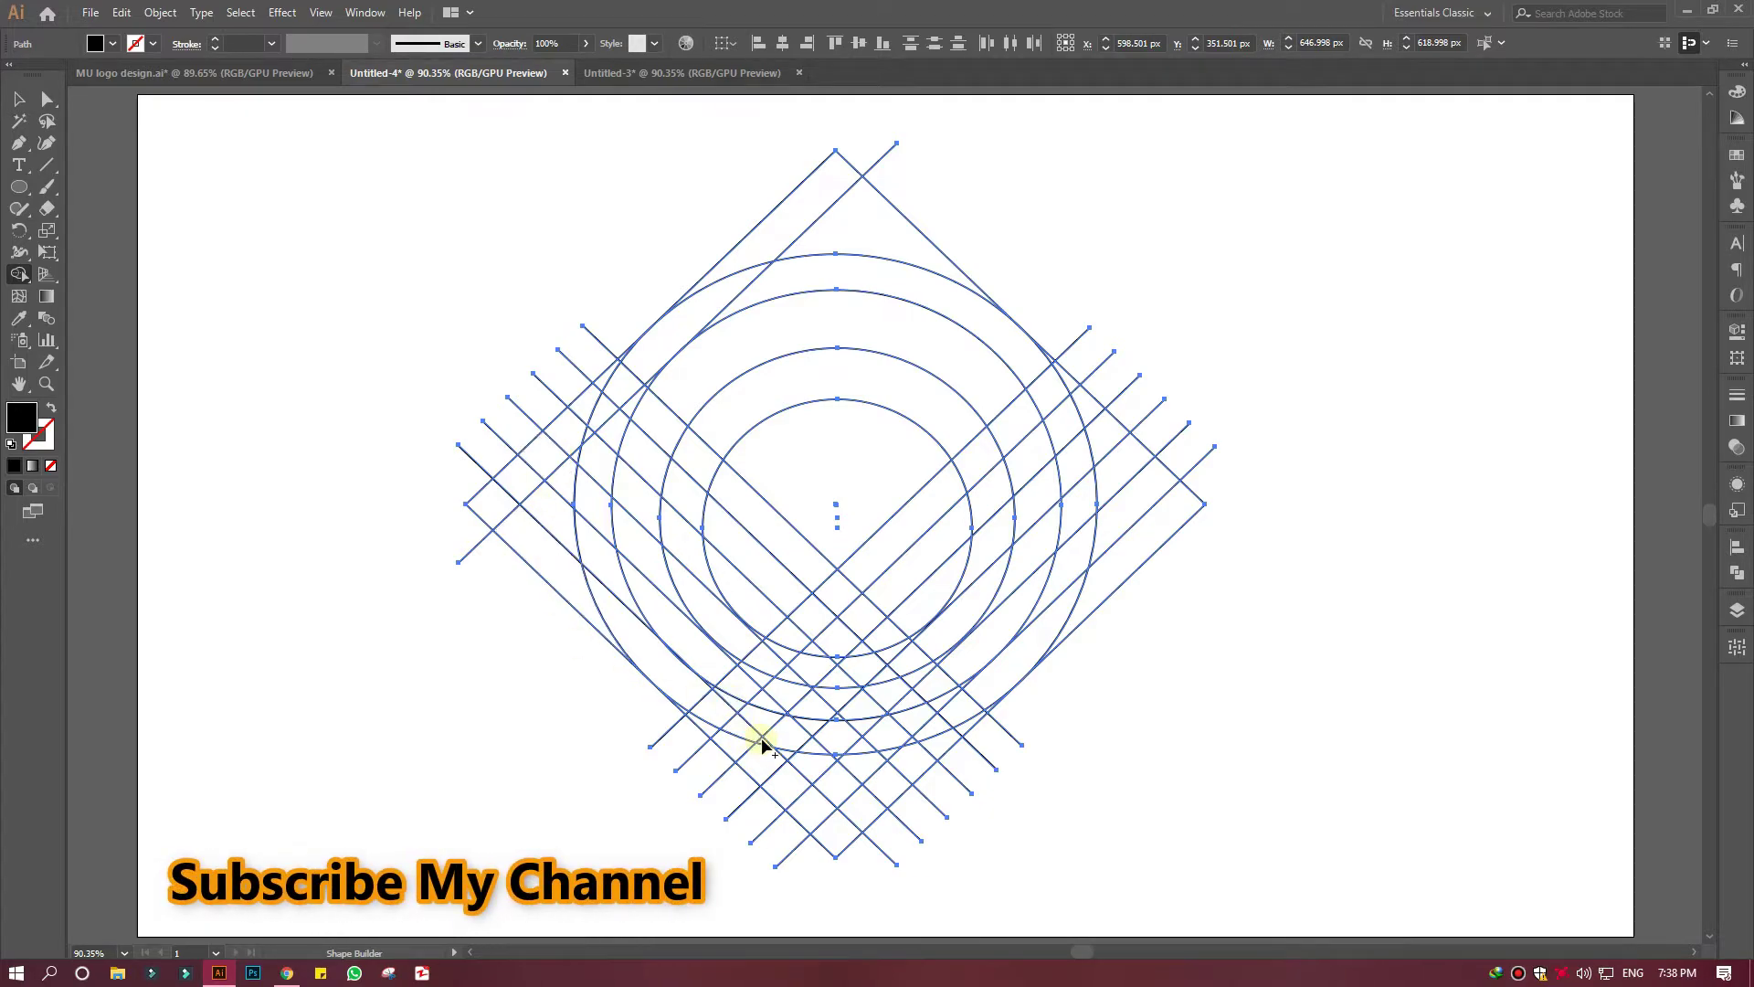
mouse_move(760, 737)
mouse_down()
mouse_move(601, 449)
mouse_move(839, 642)
mouse_up()
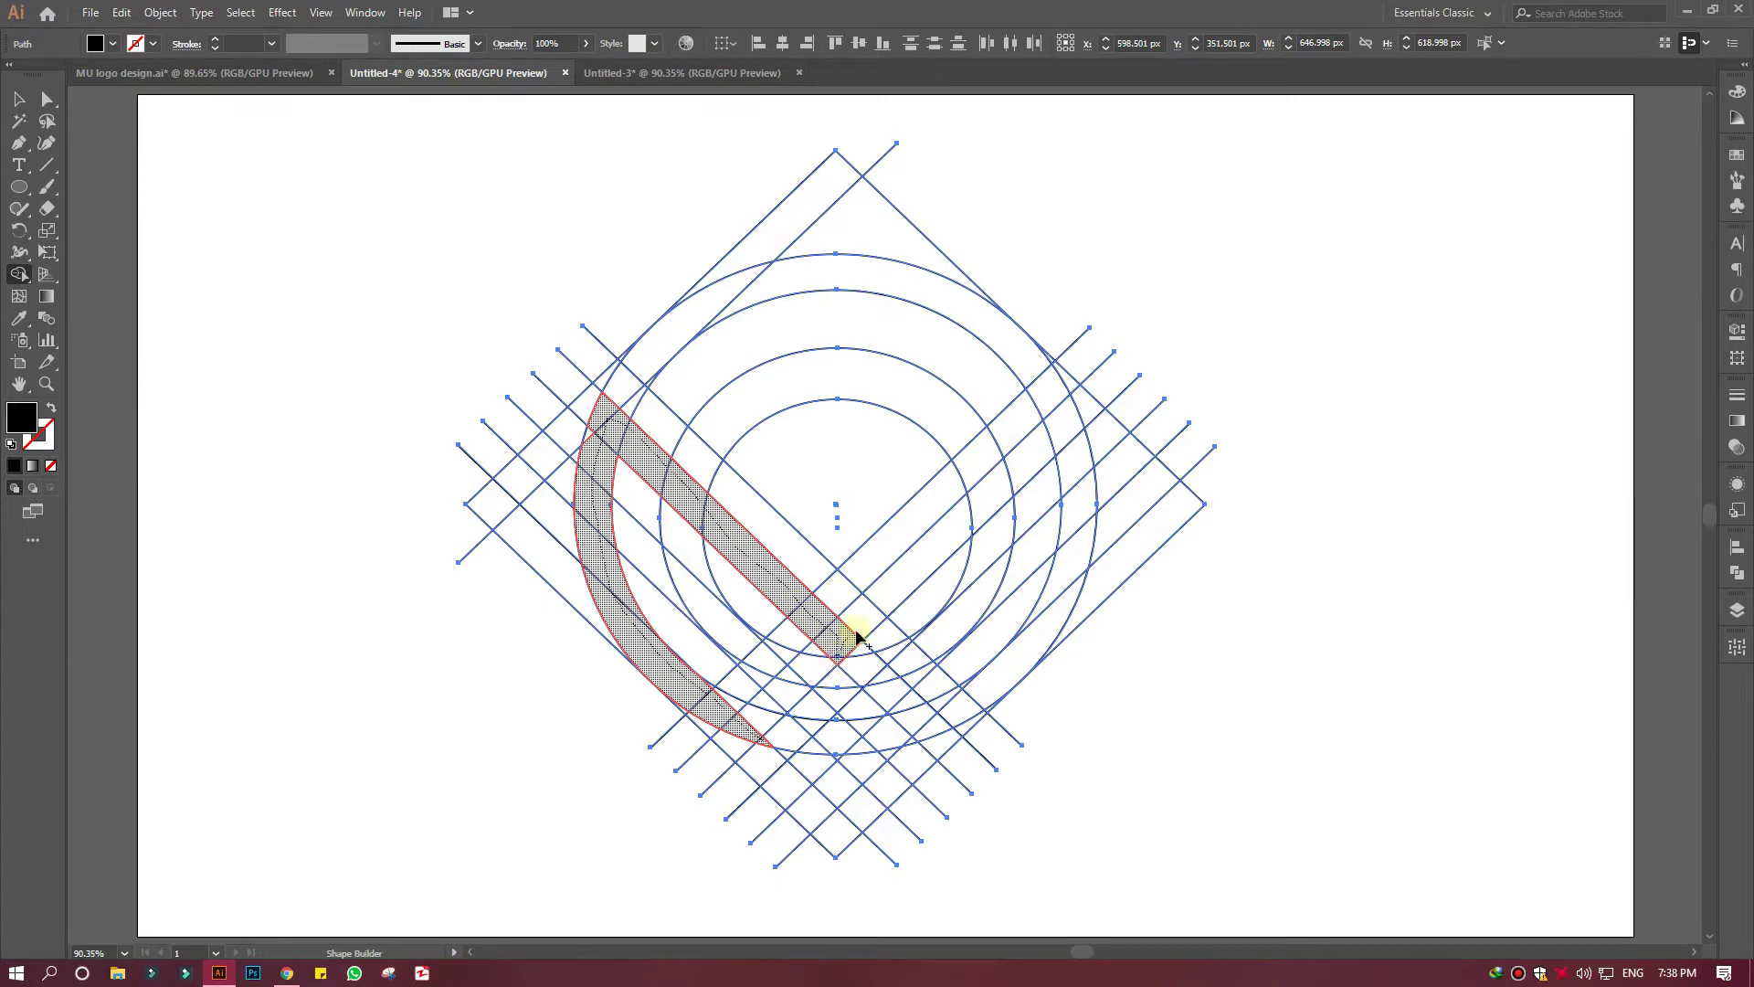
mouse_move(856, 632)
mouse_down()
mouse_move(1057, 442)
mouse_move(1073, 581)
mouse_move(1026, 658)
mouse_move(912, 740)
mouse_up()
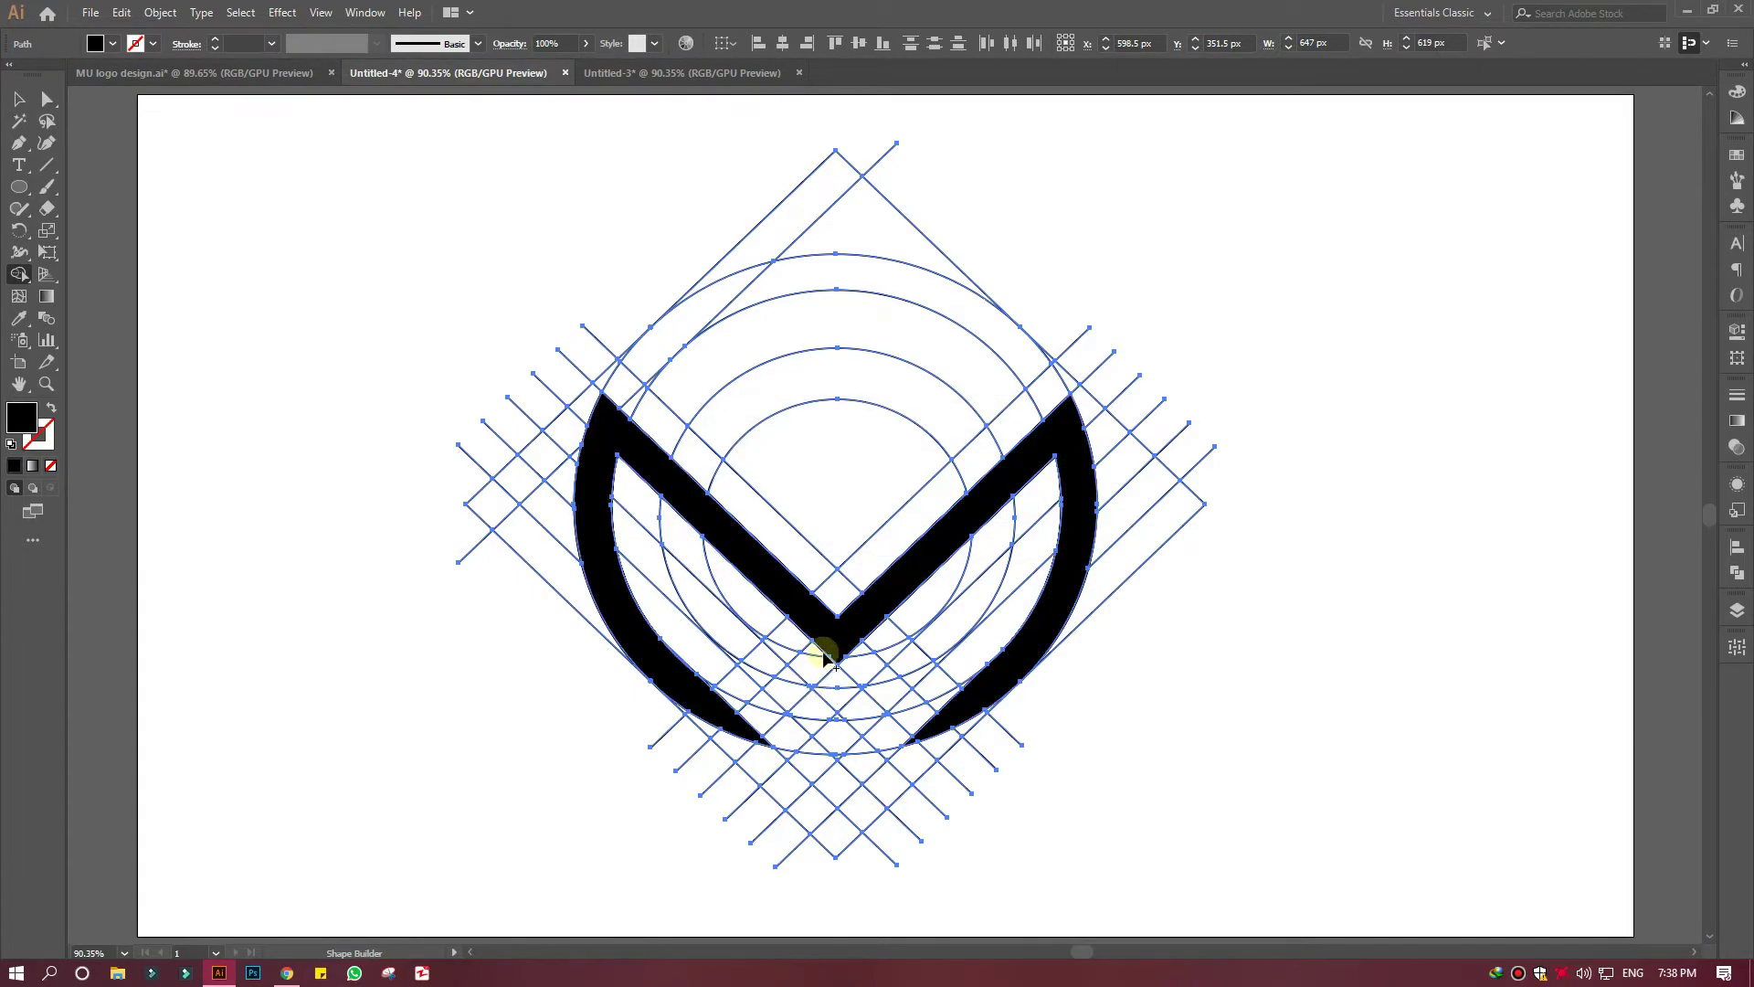
key(ctrl+z)
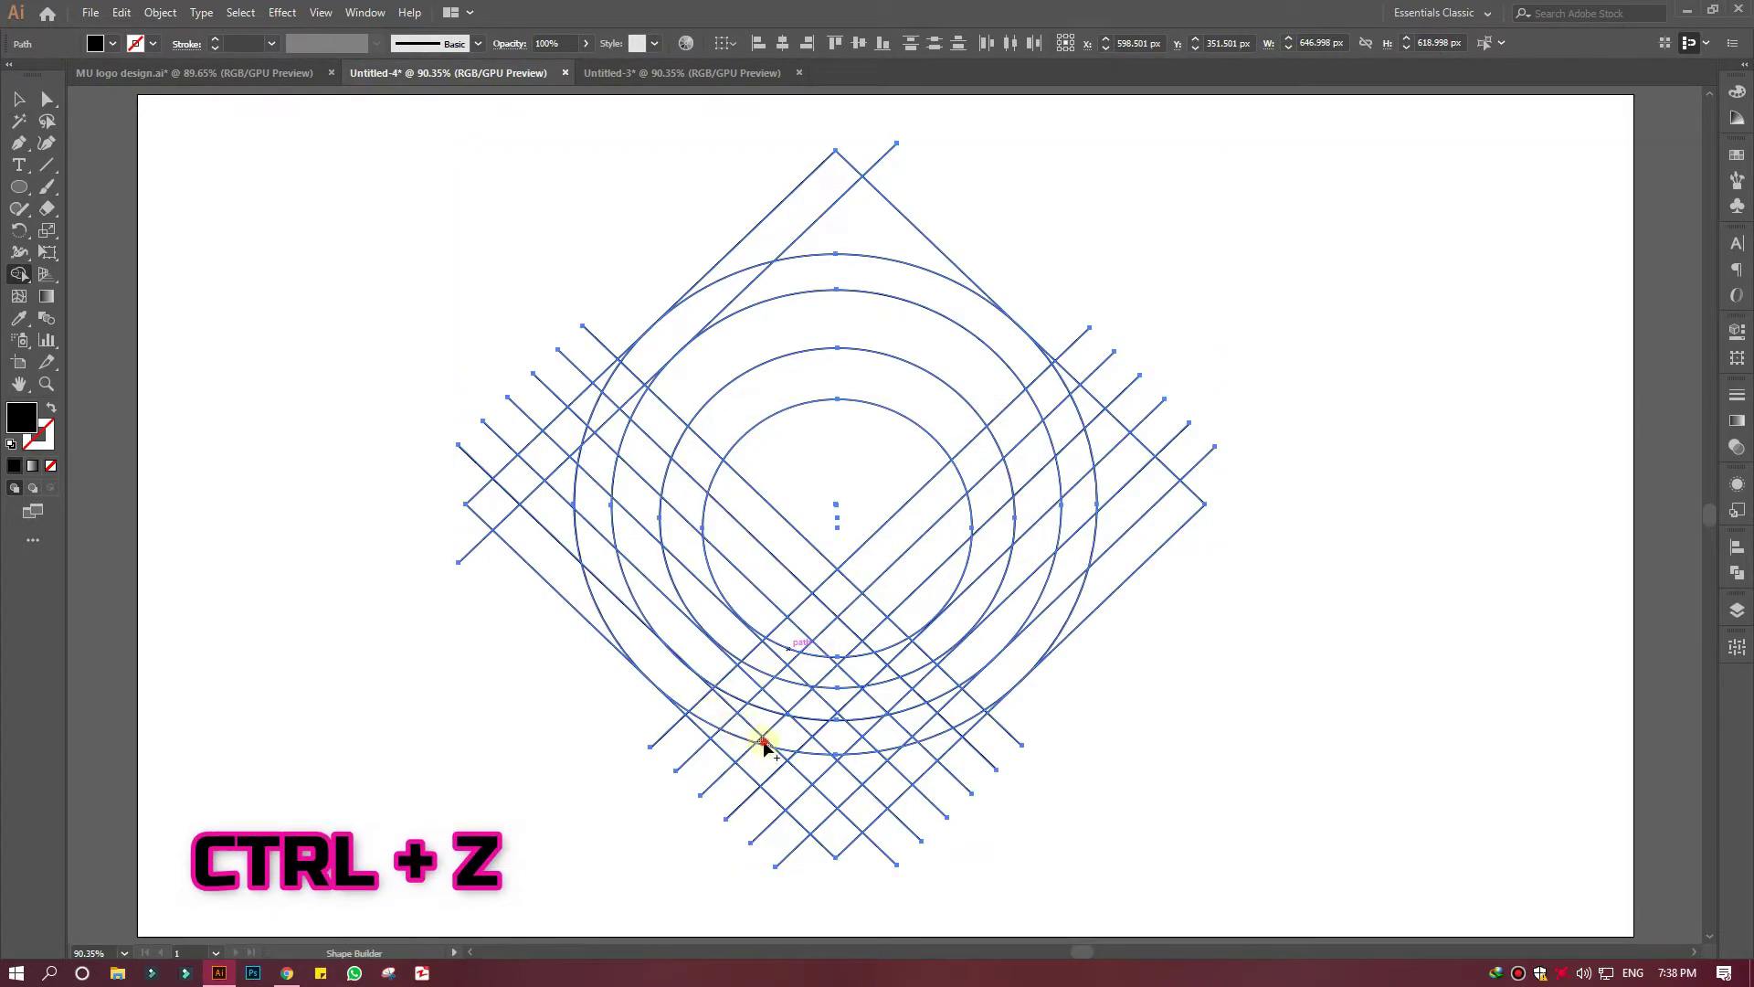
mouse_move(763, 744)
mouse_down()
mouse_move(621, 402)
mouse_move(592, 439)
mouse_move(894, 539)
mouse_move(1049, 396)
mouse_move(1073, 493)
mouse_move(1057, 611)
mouse_move(917, 735)
mouse_up()
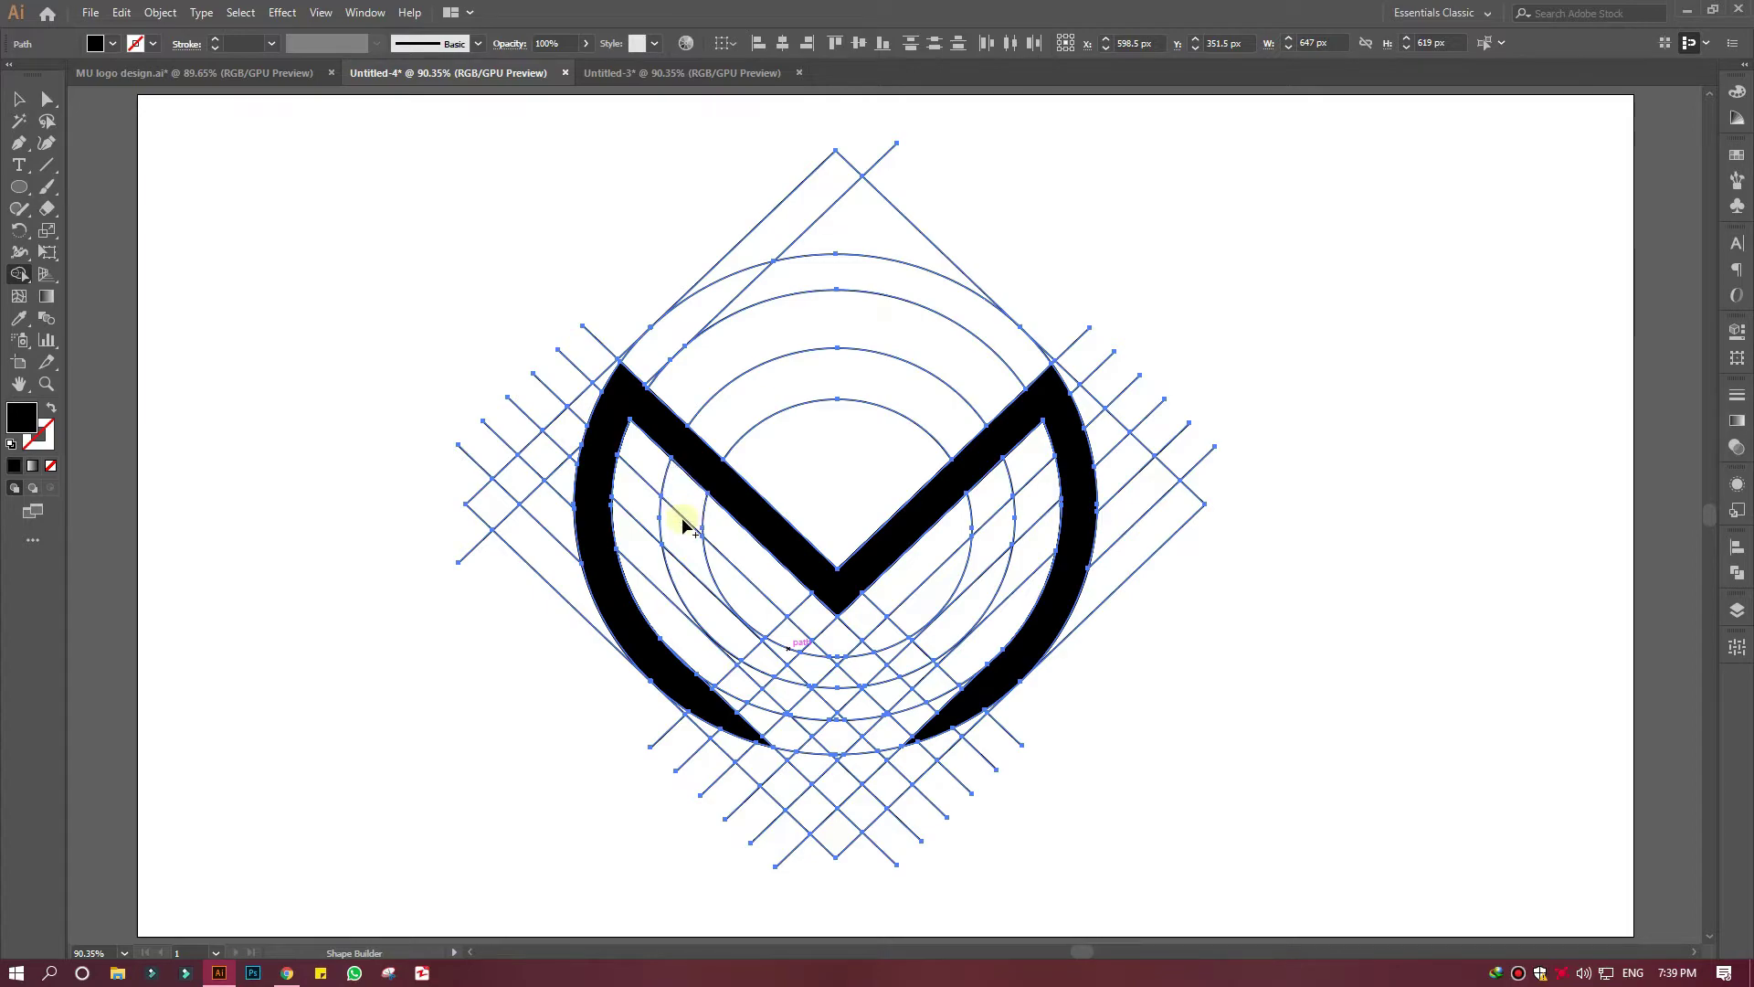
Step: Merge the inner ring's lower band segments into a black U-shaped crescent beneath the M
mouse_move(683, 535)
mouse_down()
mouse_move(753, 672)
mouse_move(837, 701)
mouse_move(901, 697)
mouse_move(999, 619)
mouse_move(1030, 494)
mouse_up()
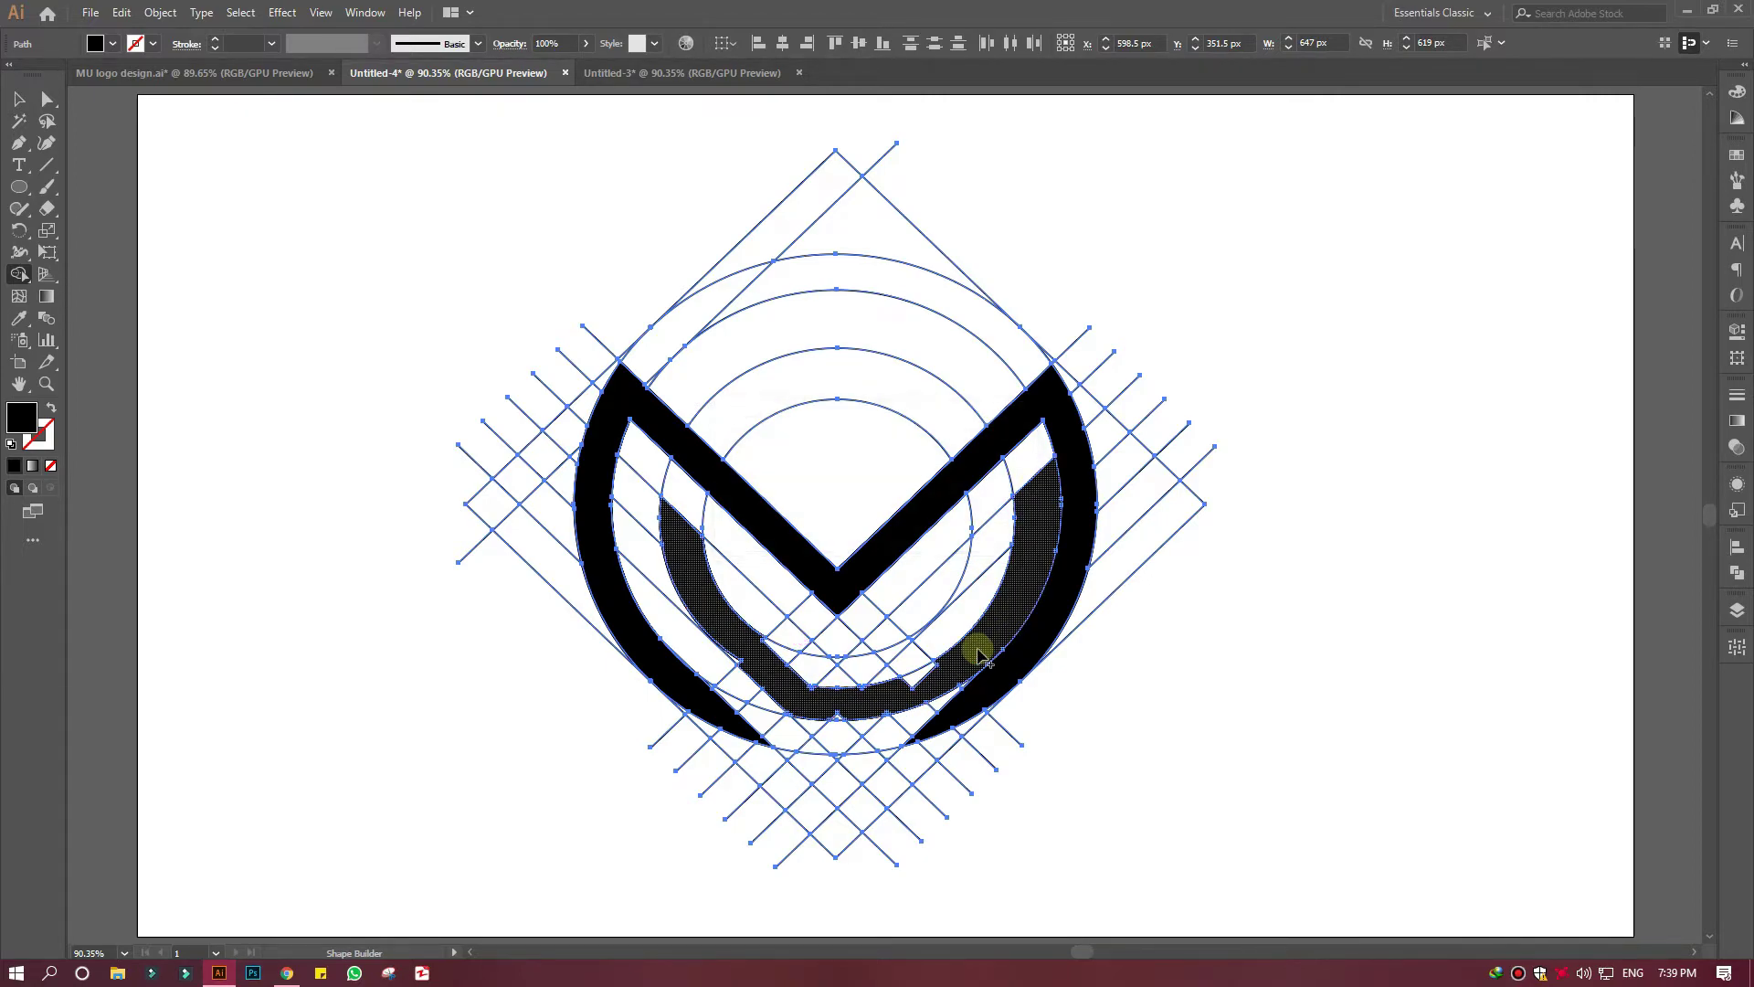
drag(978, 653, 959, 666)
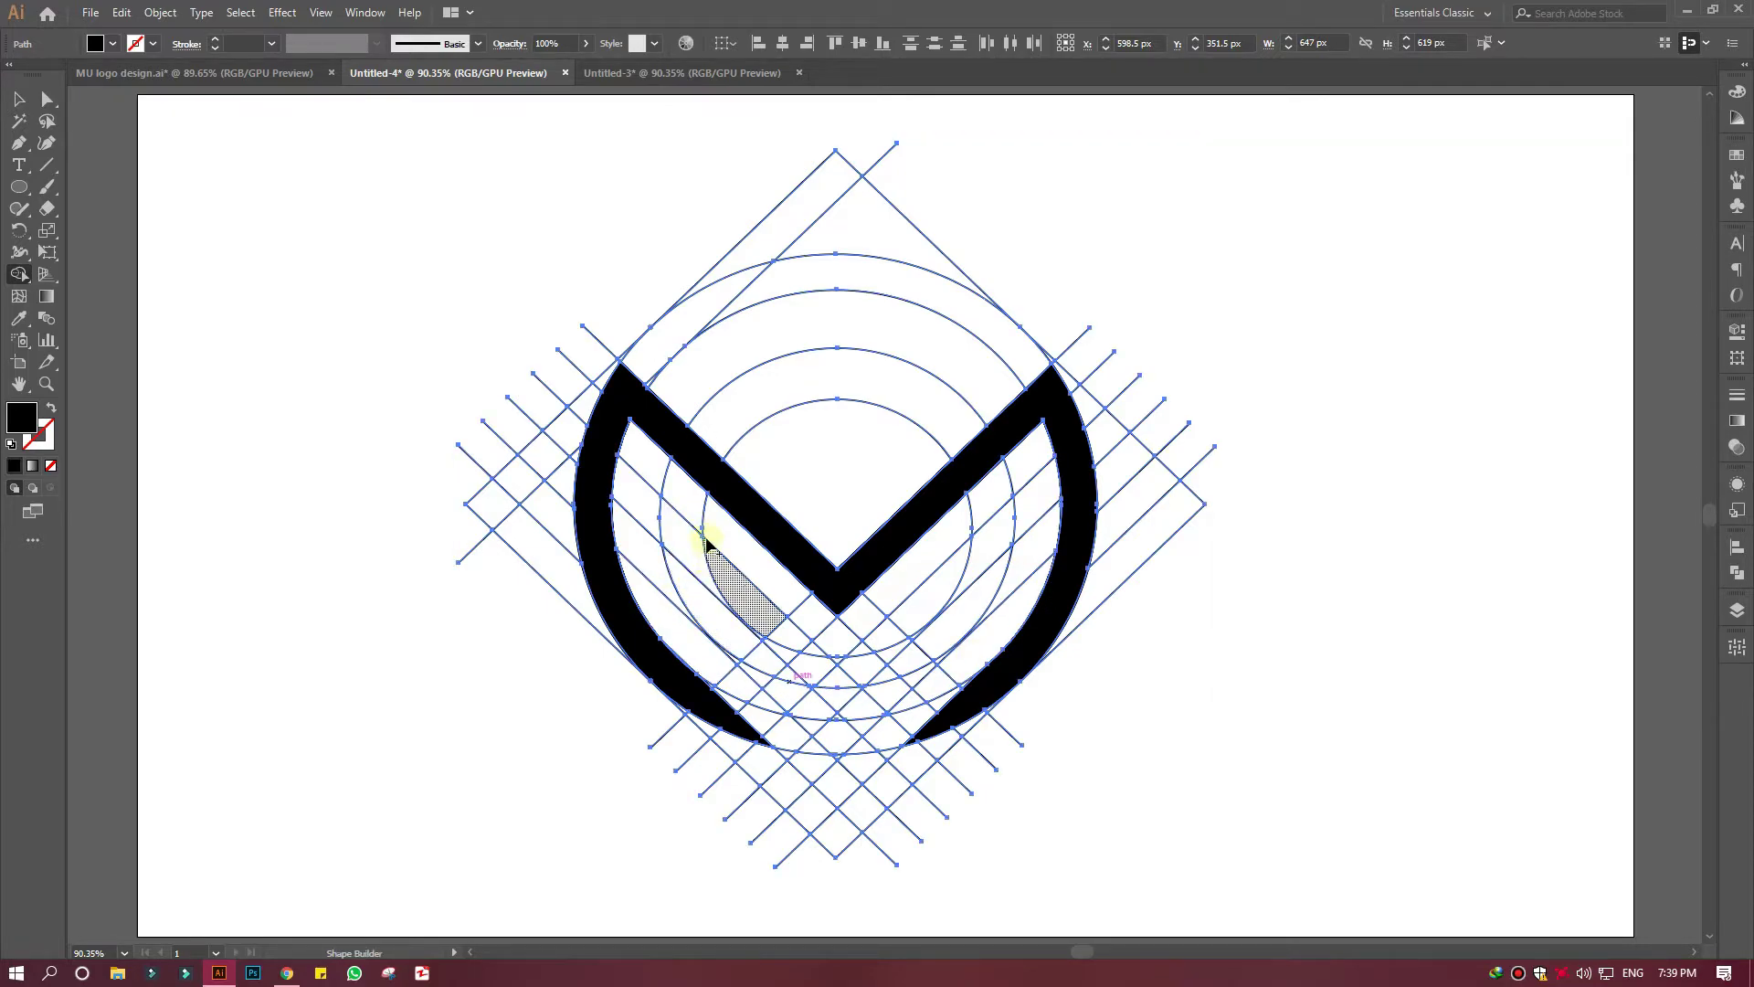
mouse_move(678, 530)
mouse_down()
mouse_move(737, 635)
mouse_move(793, 673)
mouse_move(786, 658)
mouse_move(960, 673)
mouse_move(940, 649)
mouse_move(893, 656)
mouse_move(979, 574)
mouse_up()
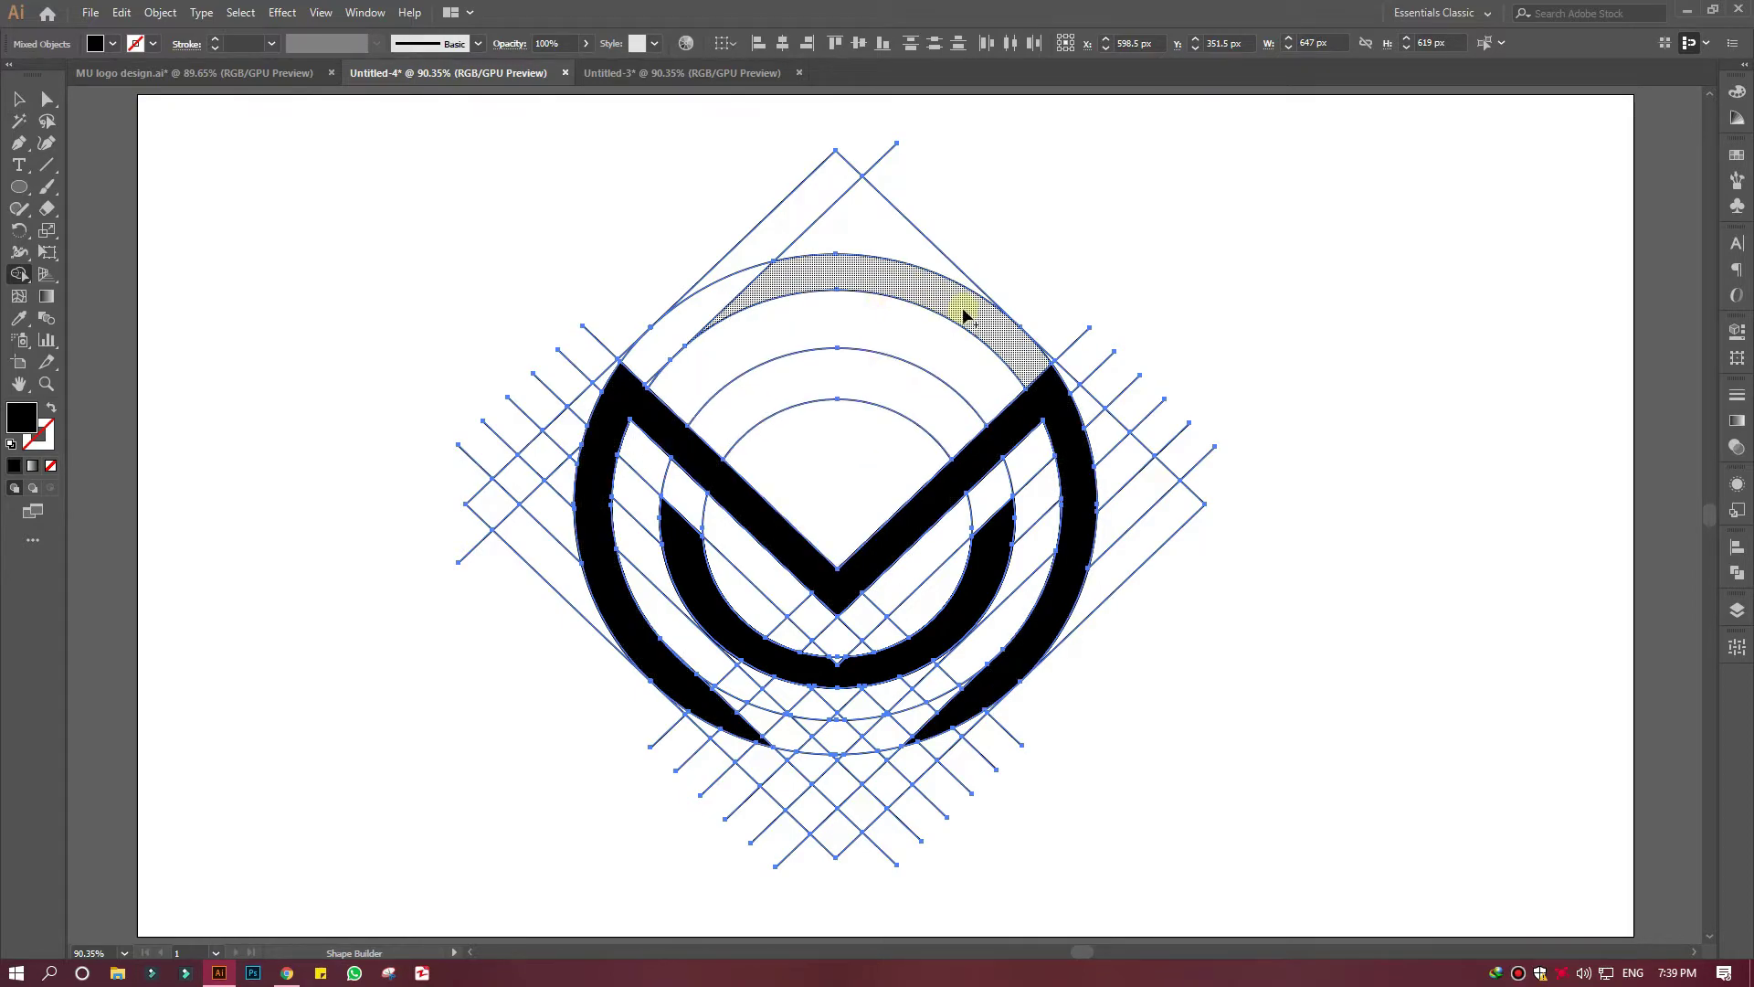
key(v)
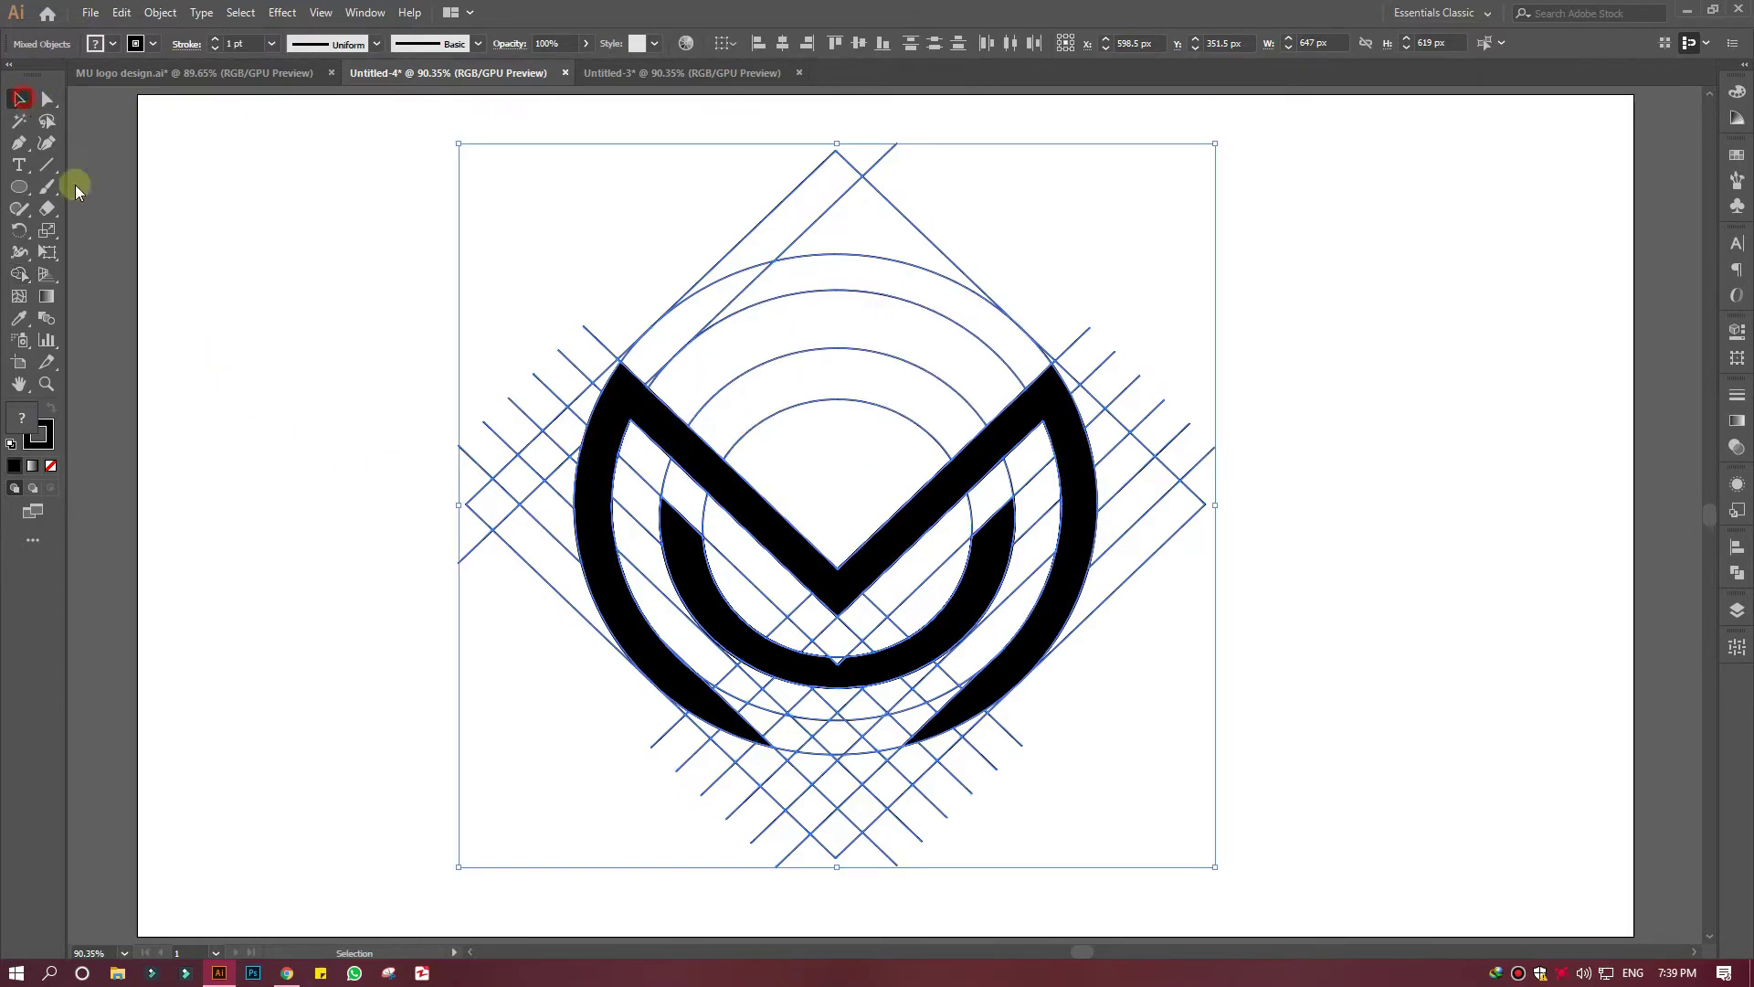
click(75, 184)
click(47, 164)
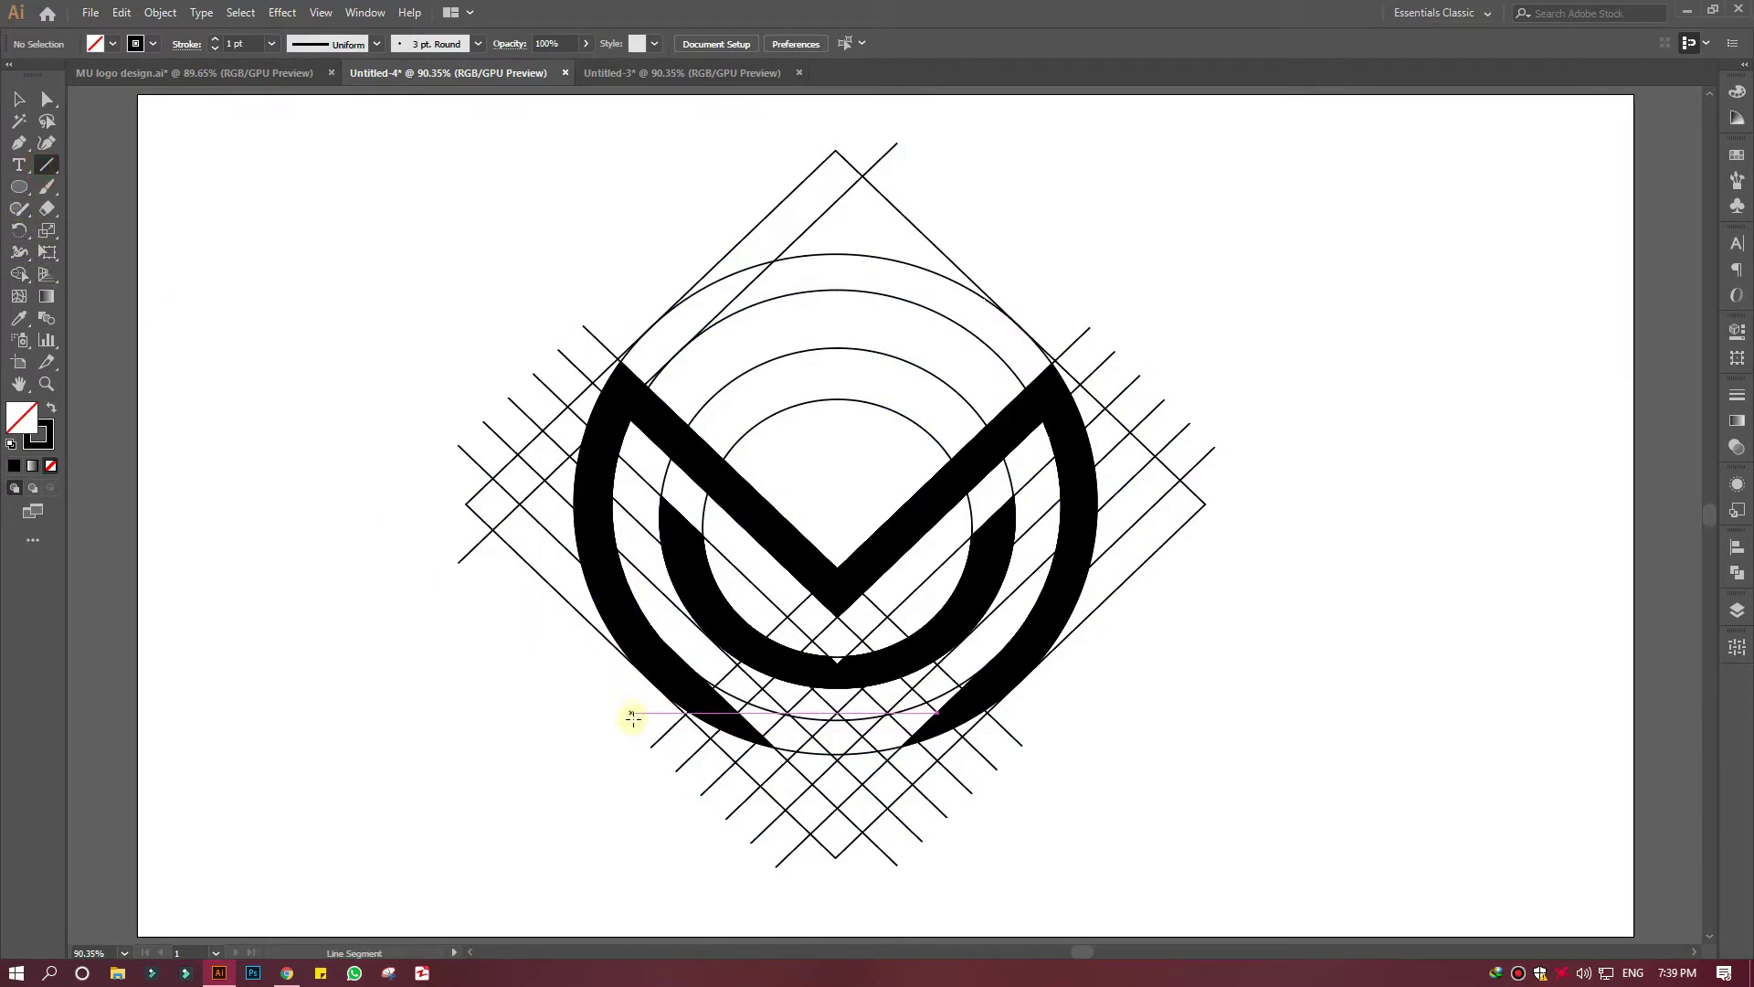
mouse_move(632, 720)
mouse_down()
mouse_move(1108, 355)
mouse_move(1082, 286)
mouse_up()
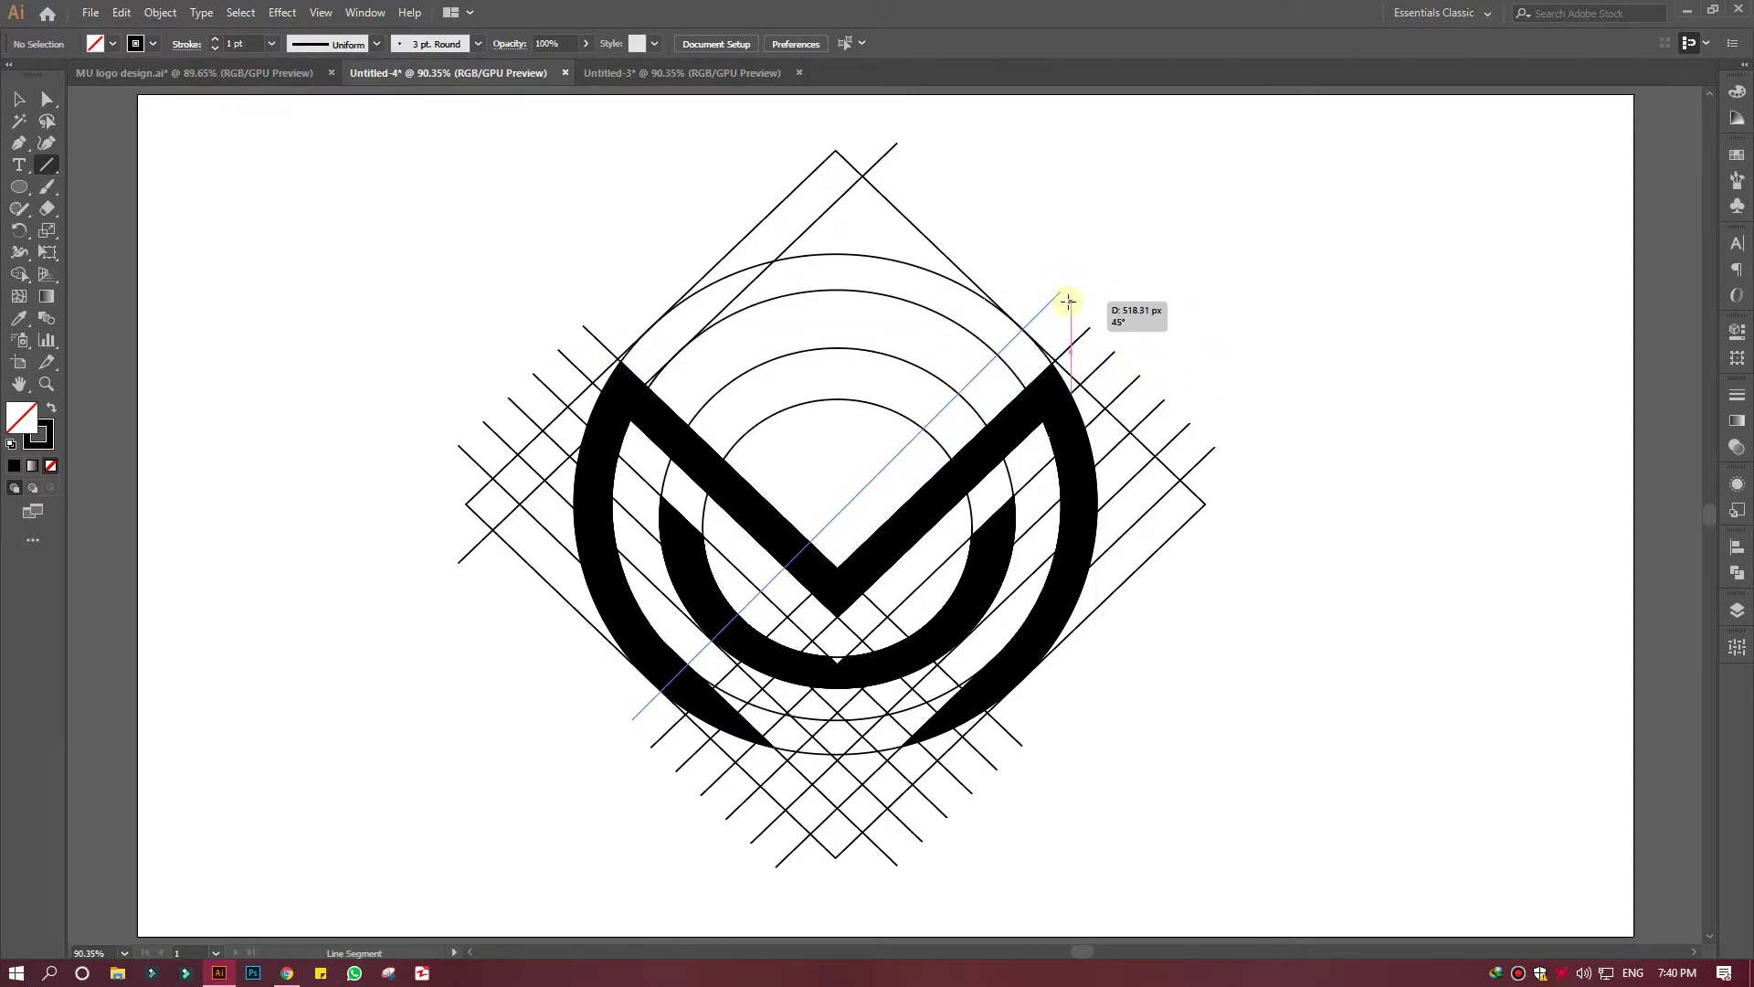
drag(1082, 286, 1061, 290)
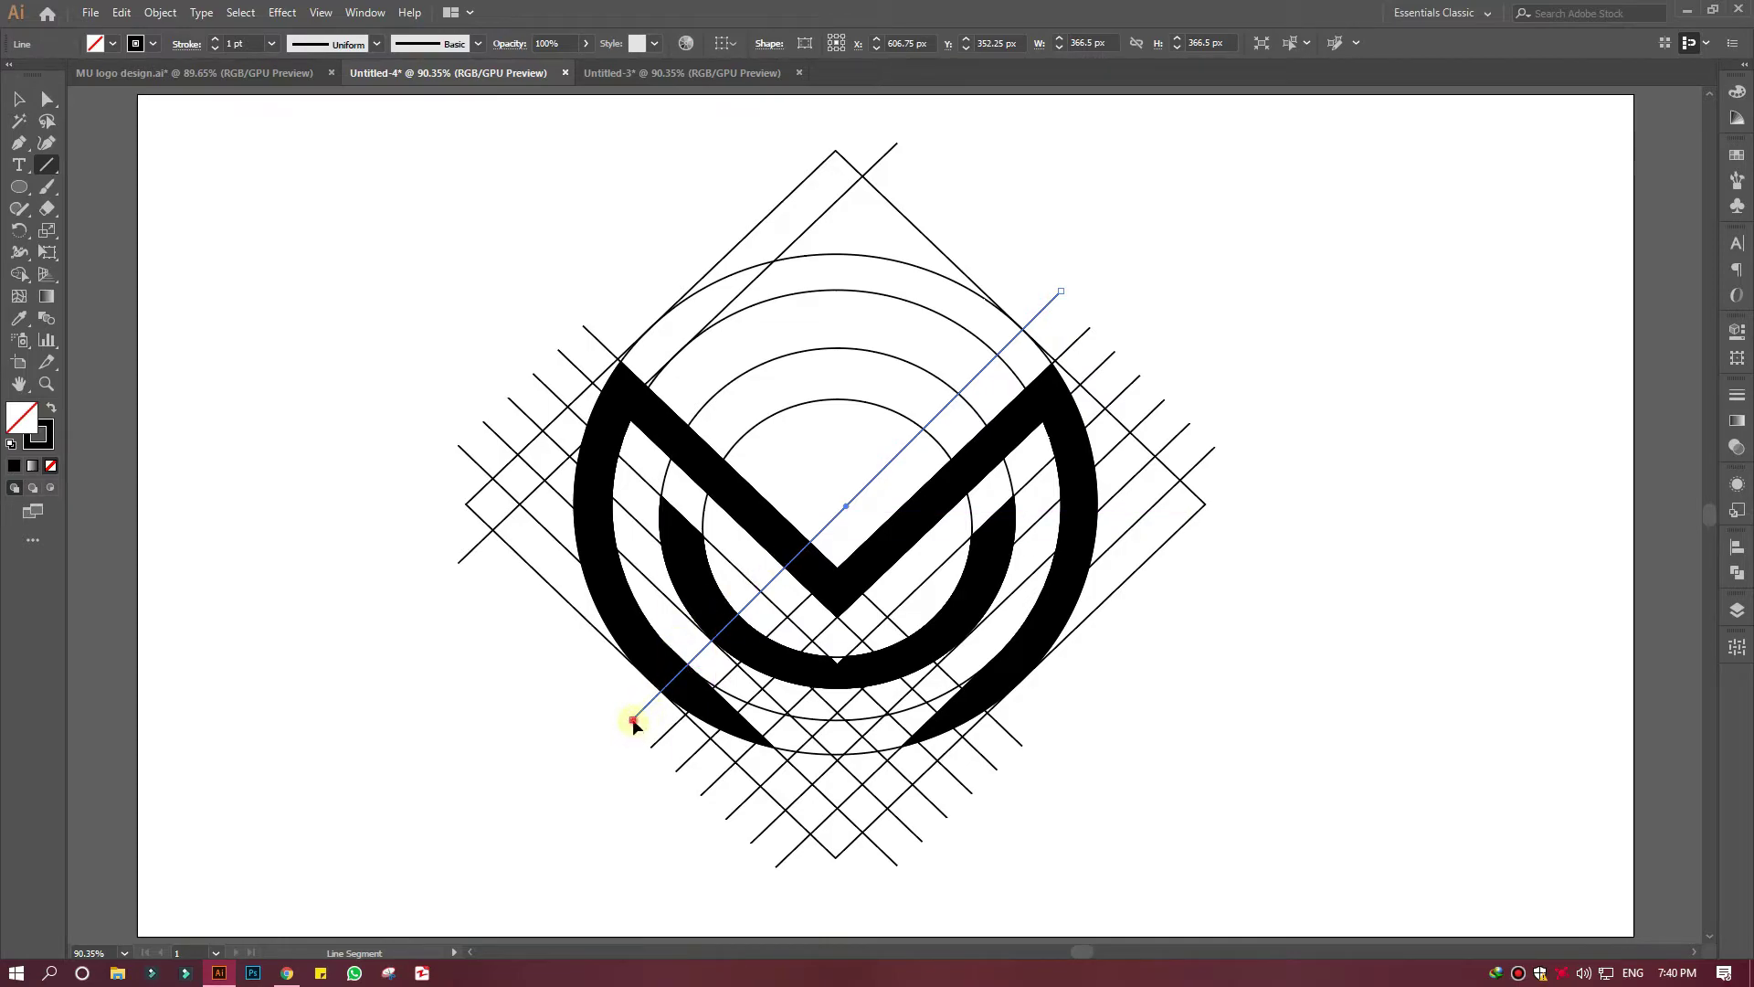
drag(633, 722, 626, 718)
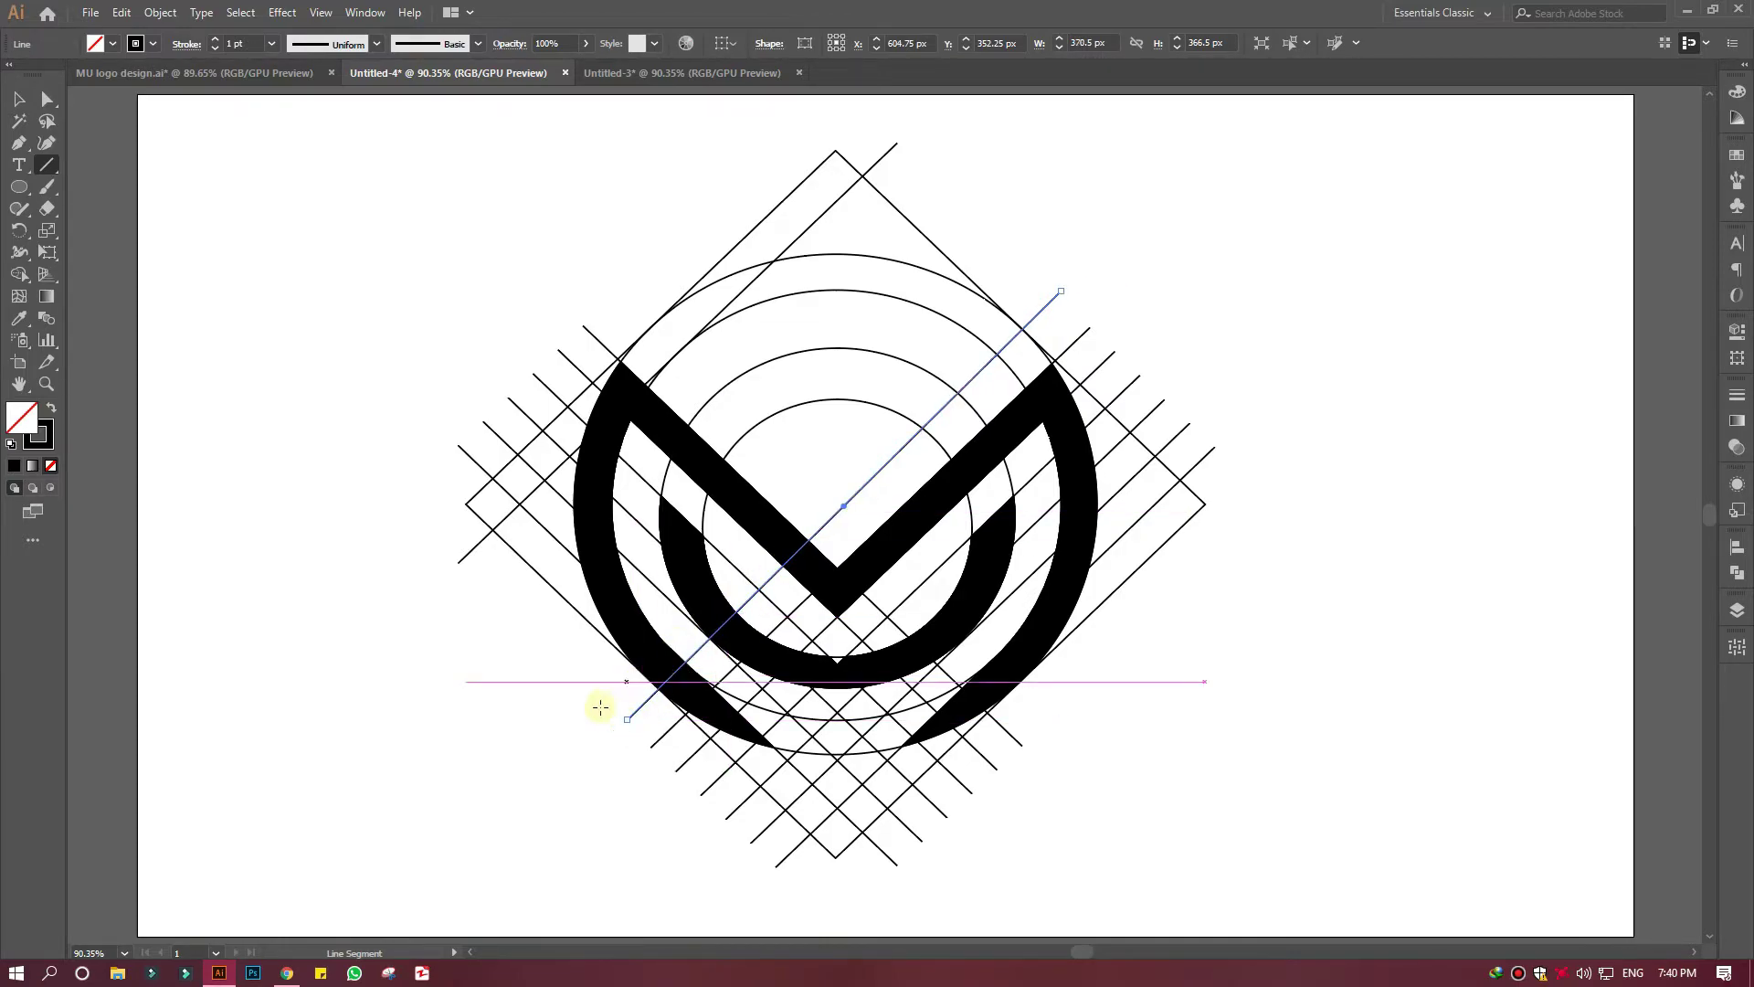
click(601, 707)
click(1420, 487)
click(19, 98)
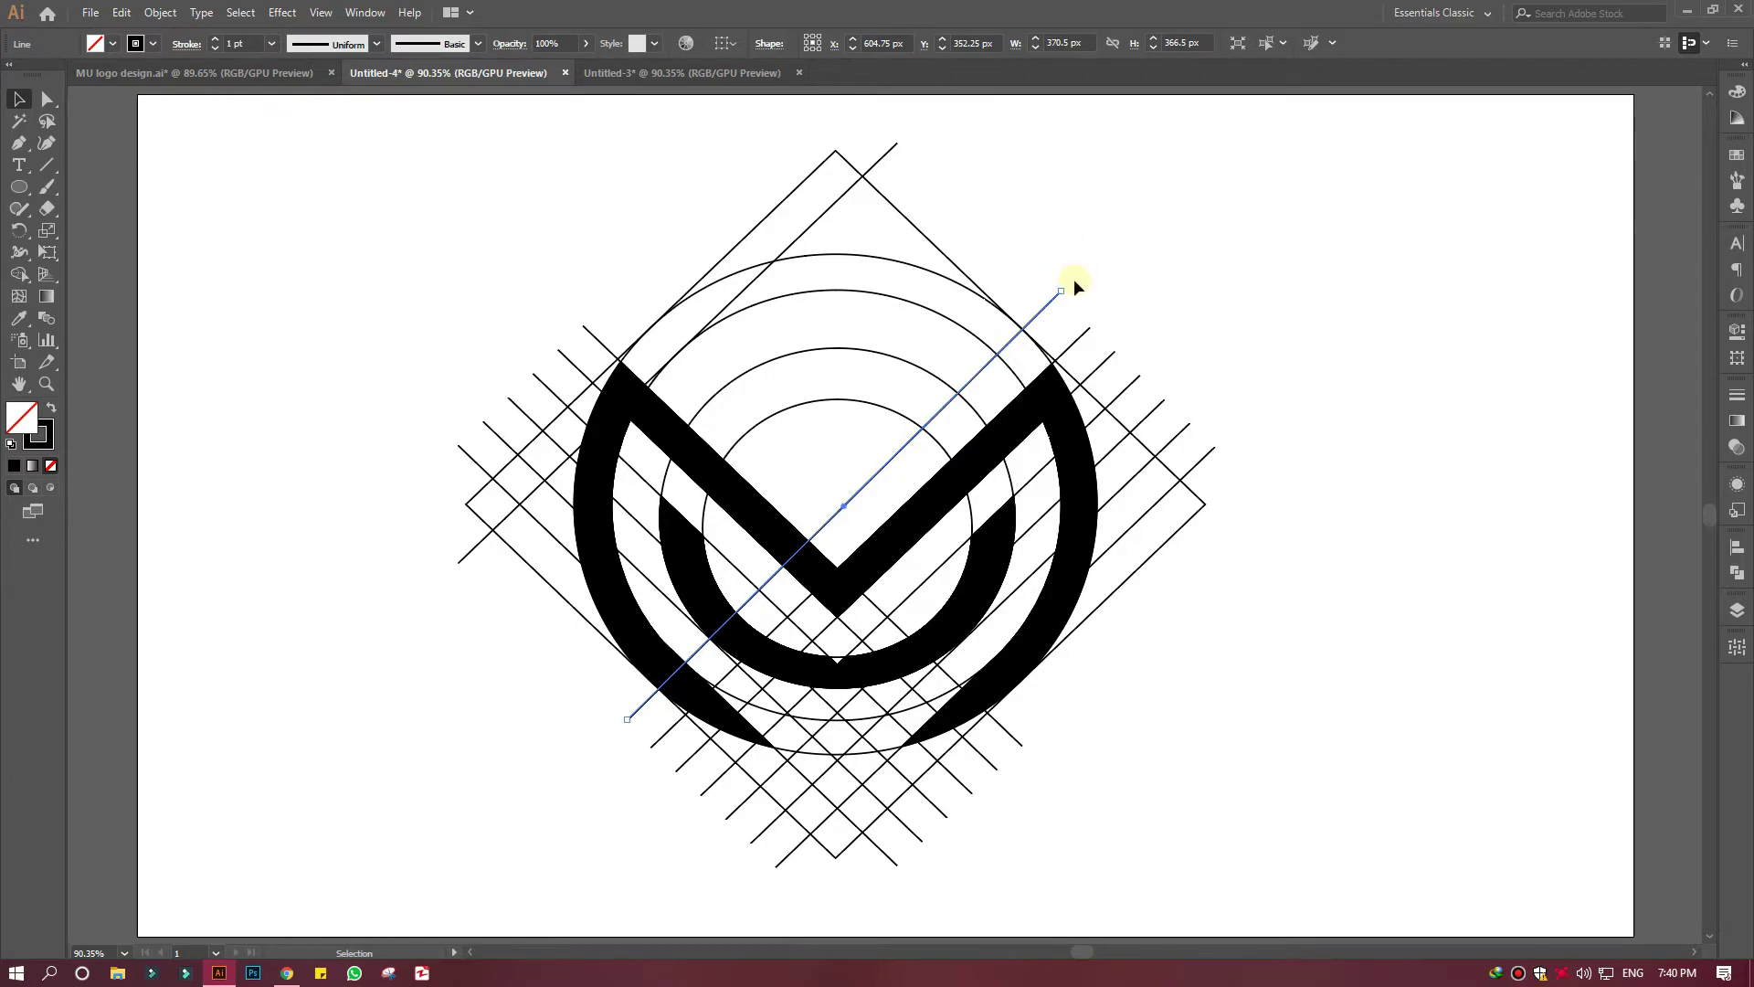
drag(1074, 286, 1080, 657)
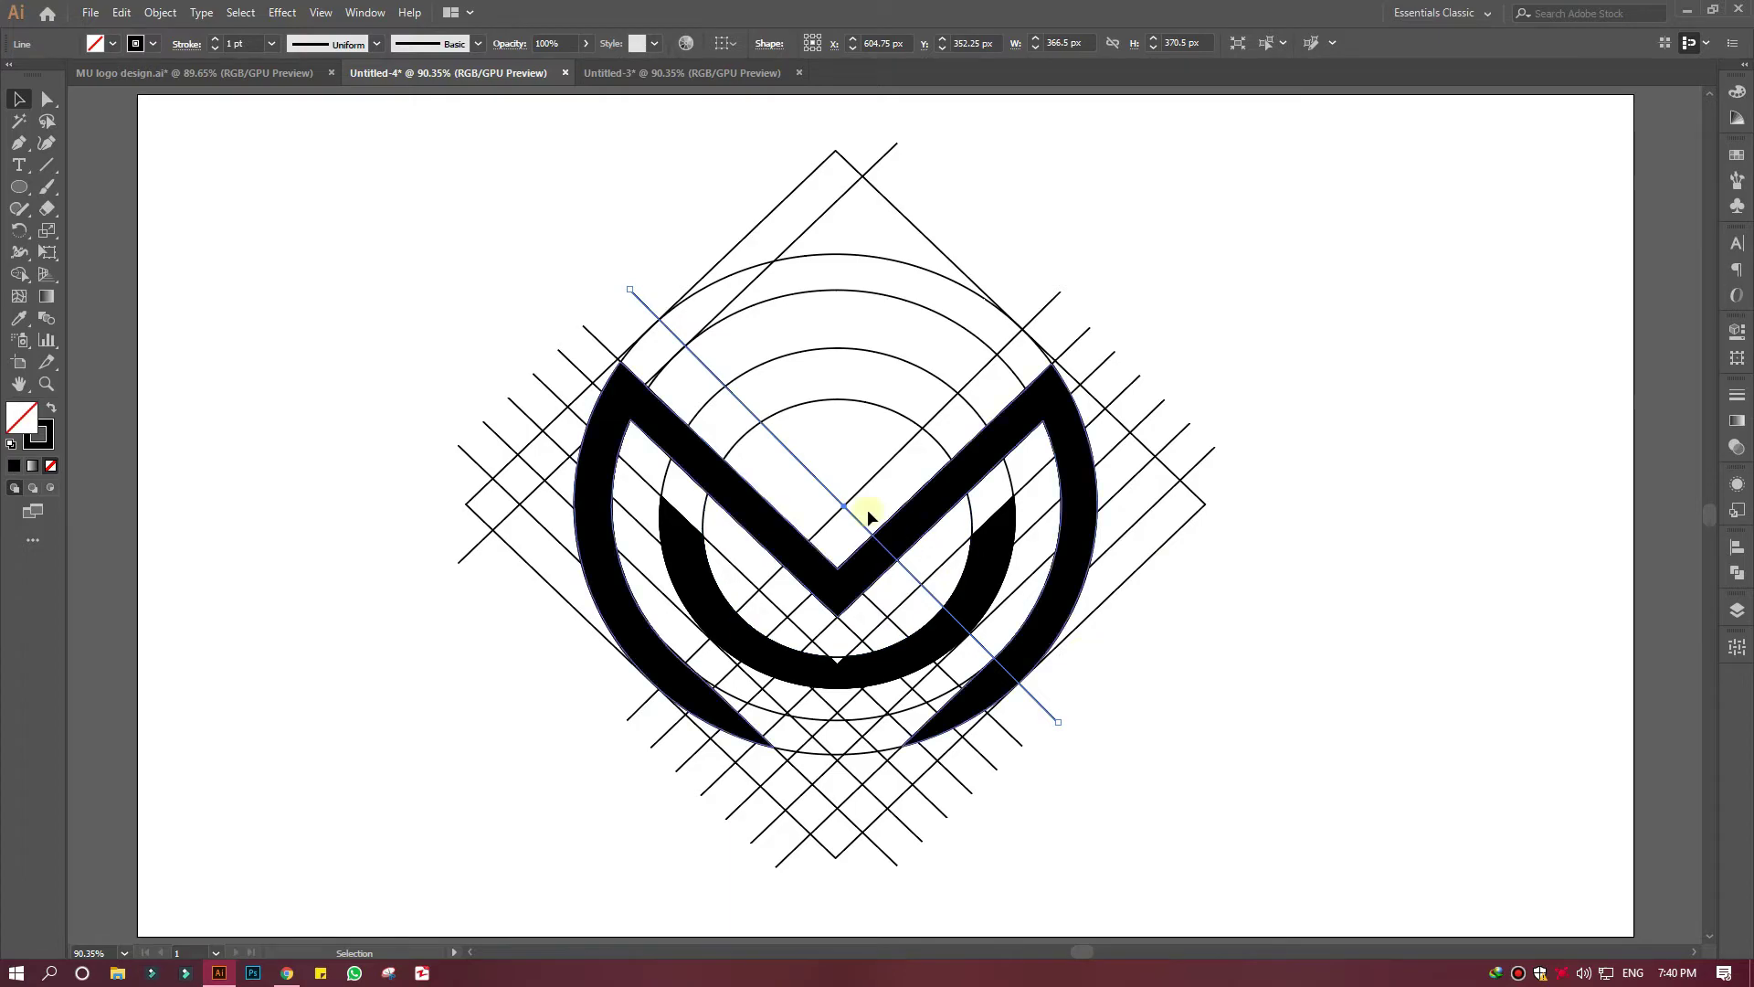
key(o)
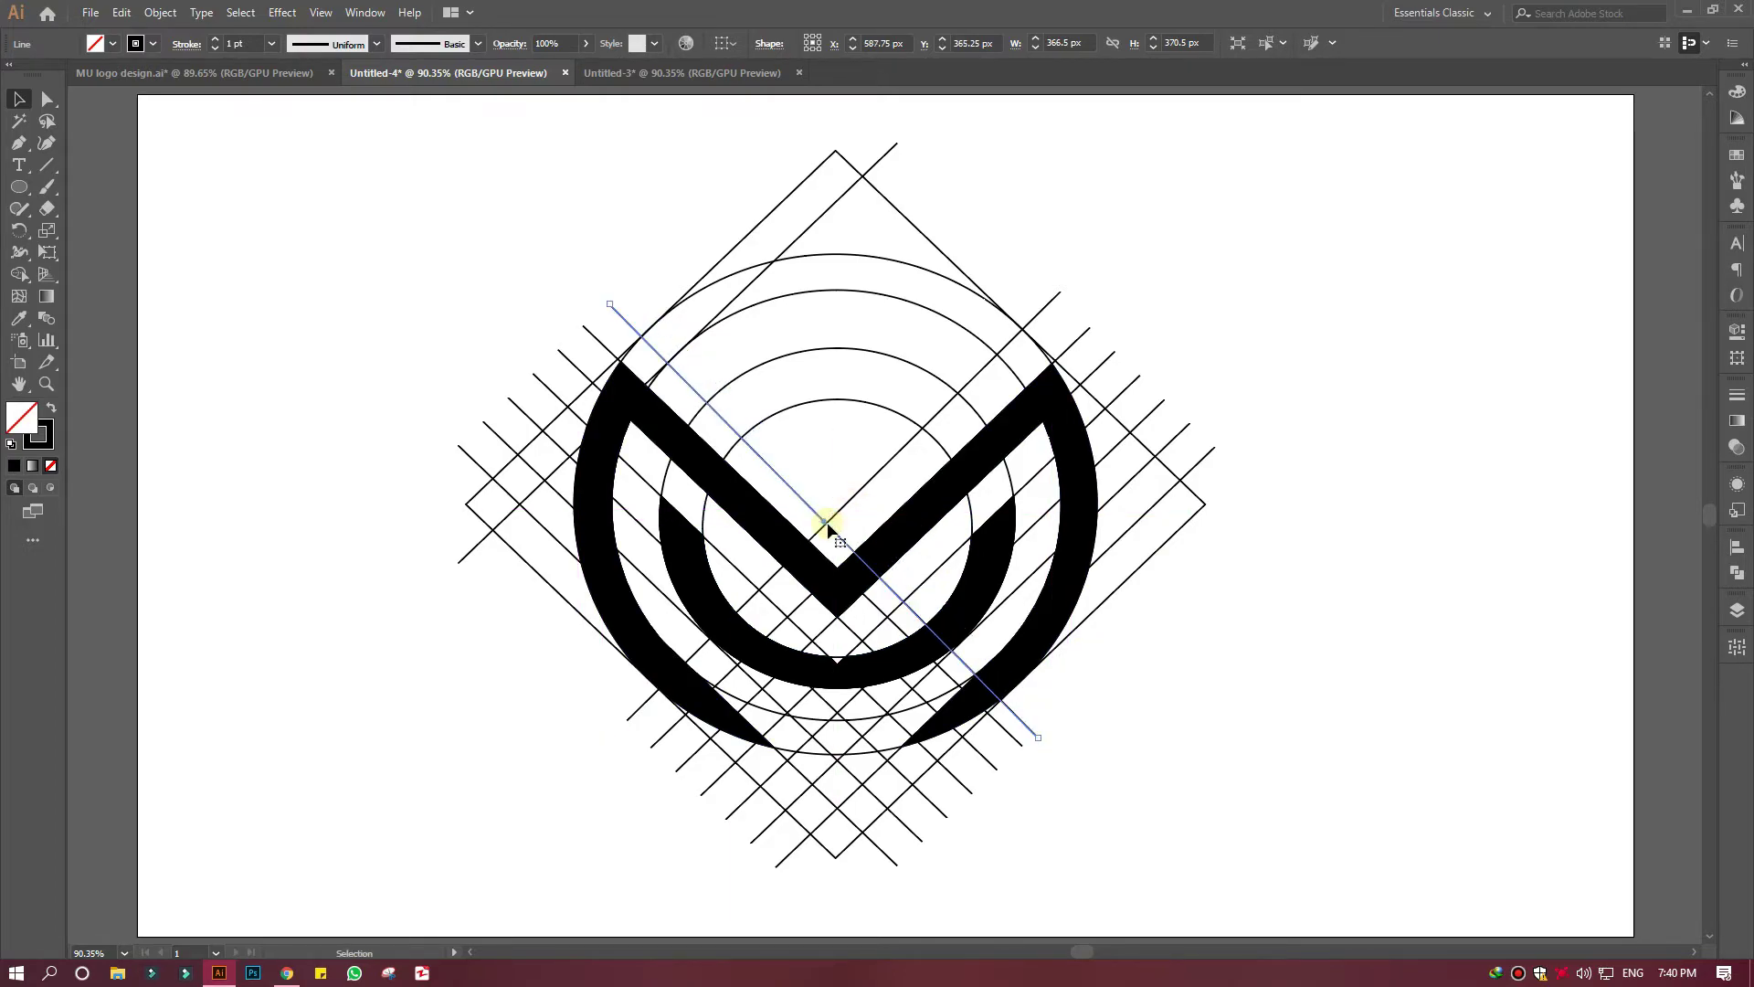
drag(825, 523, 831, 518)
key(v)
key(Delete)
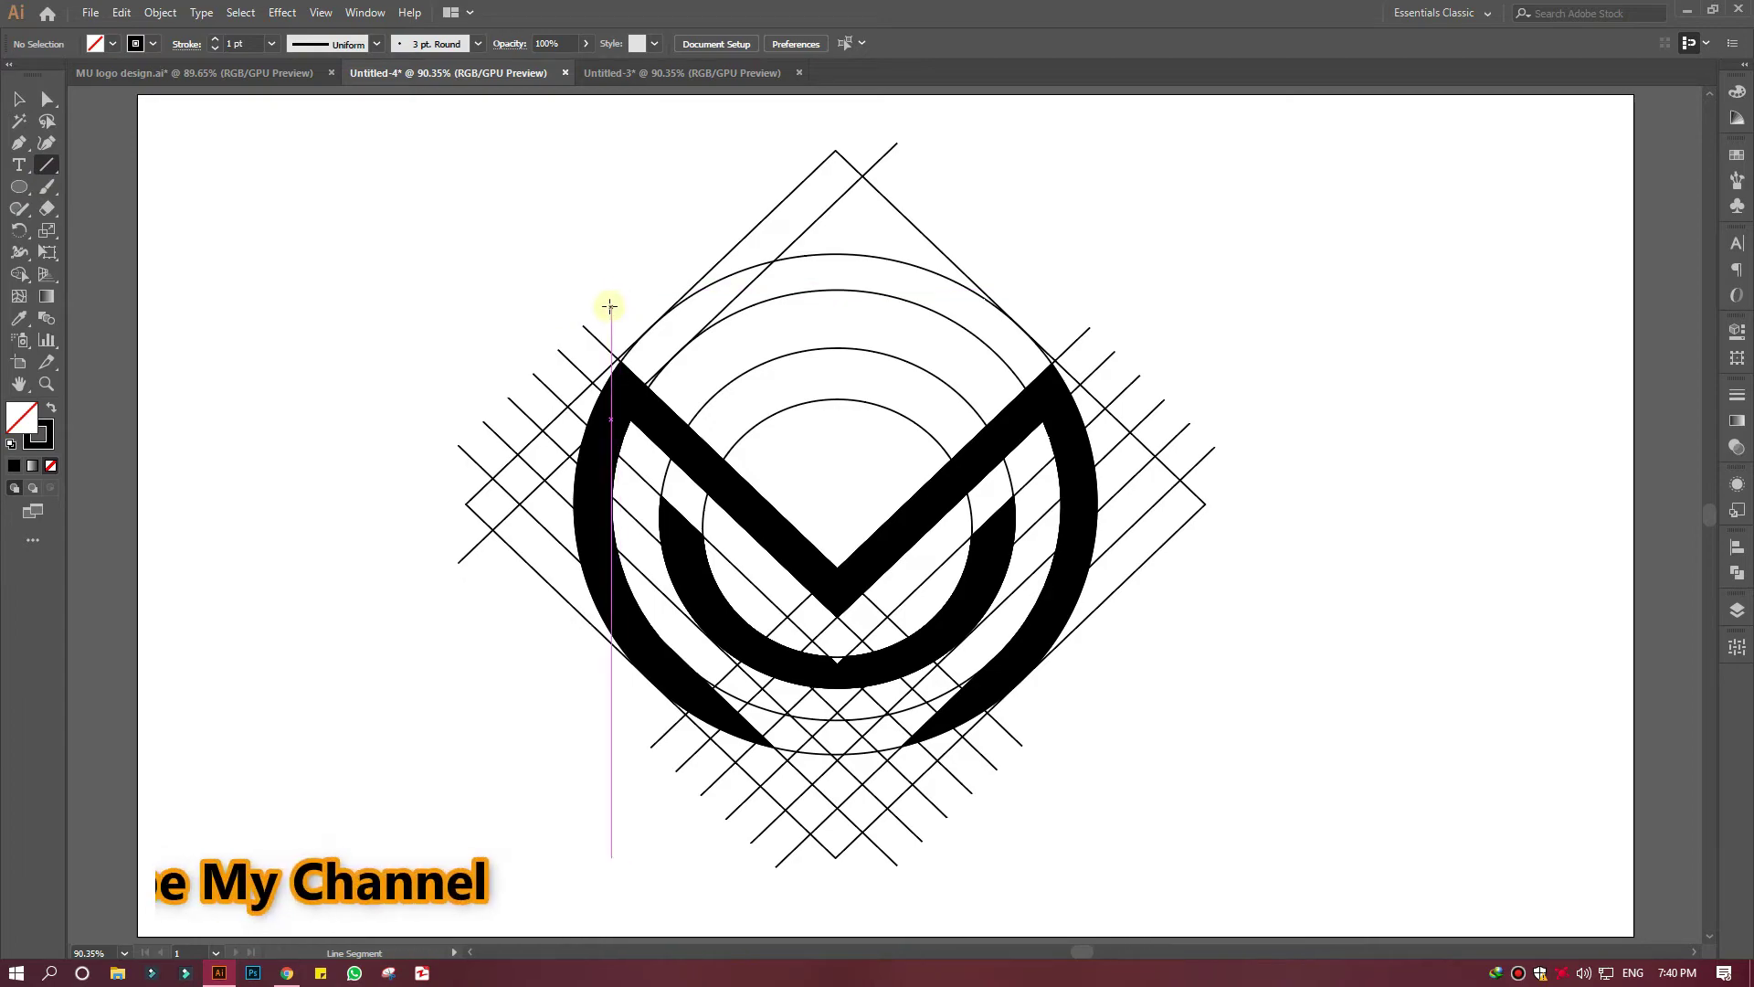
Step: Set a new line length and draw a 45° diagonal line across the logo
click(609, 248)
click(1370, 377)
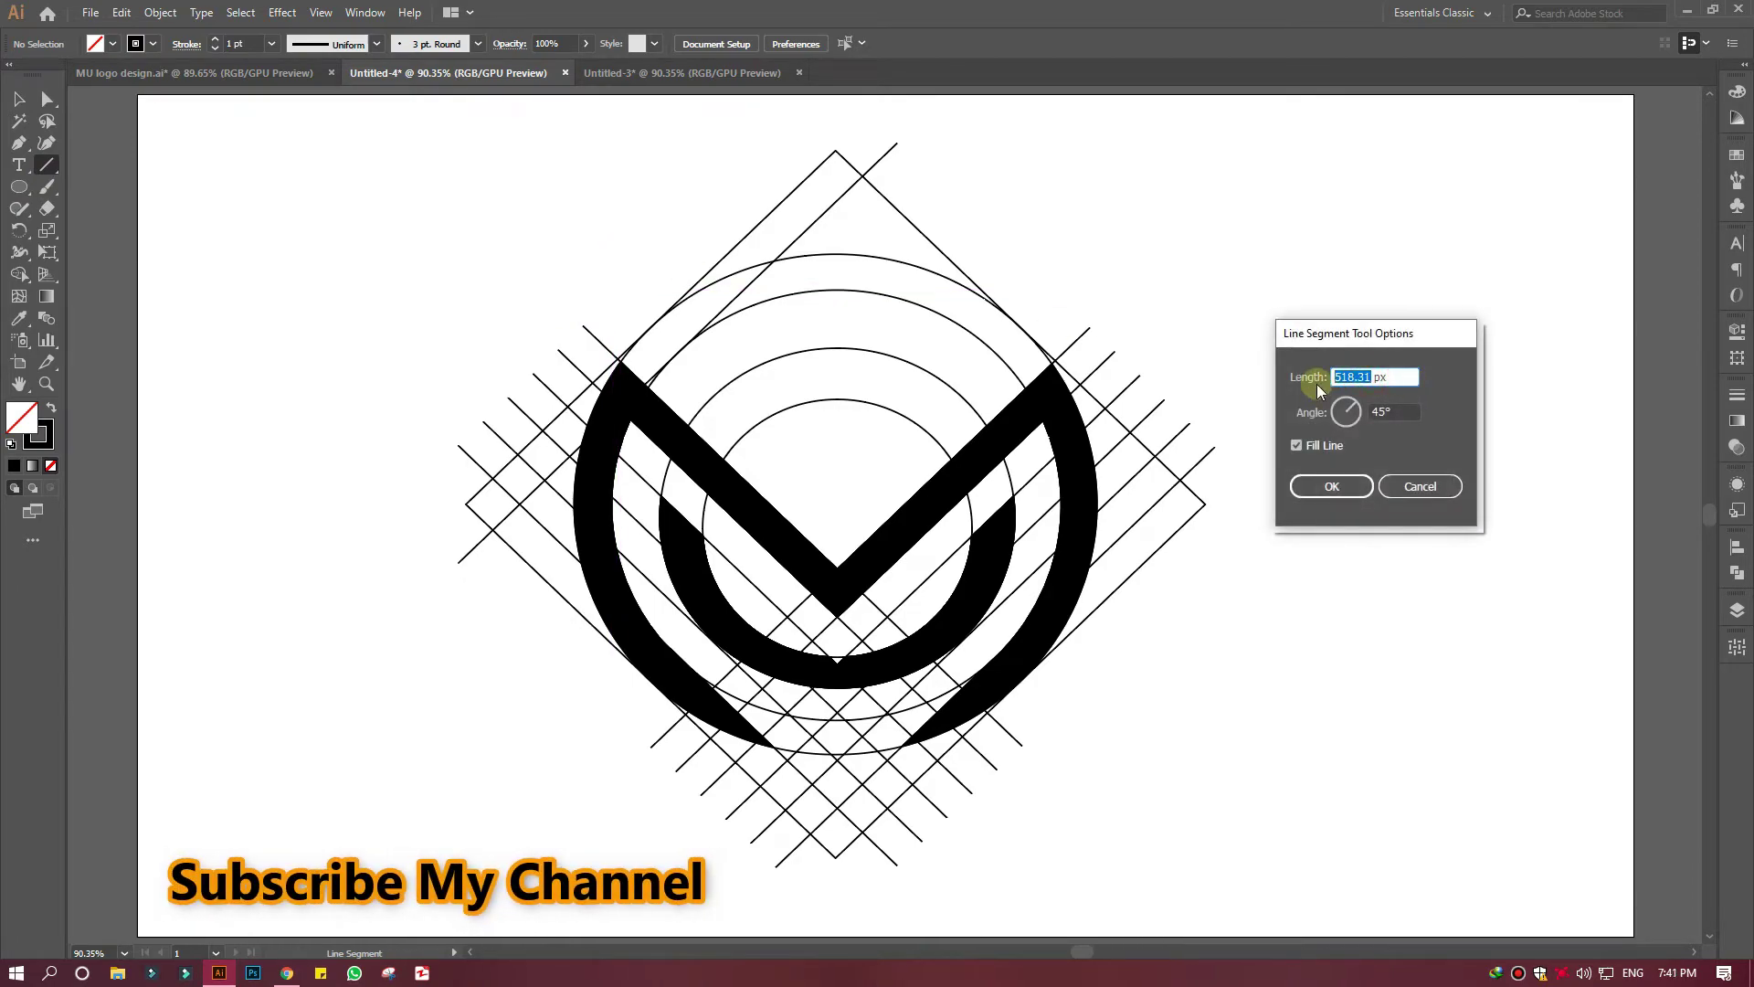
text(347.9)
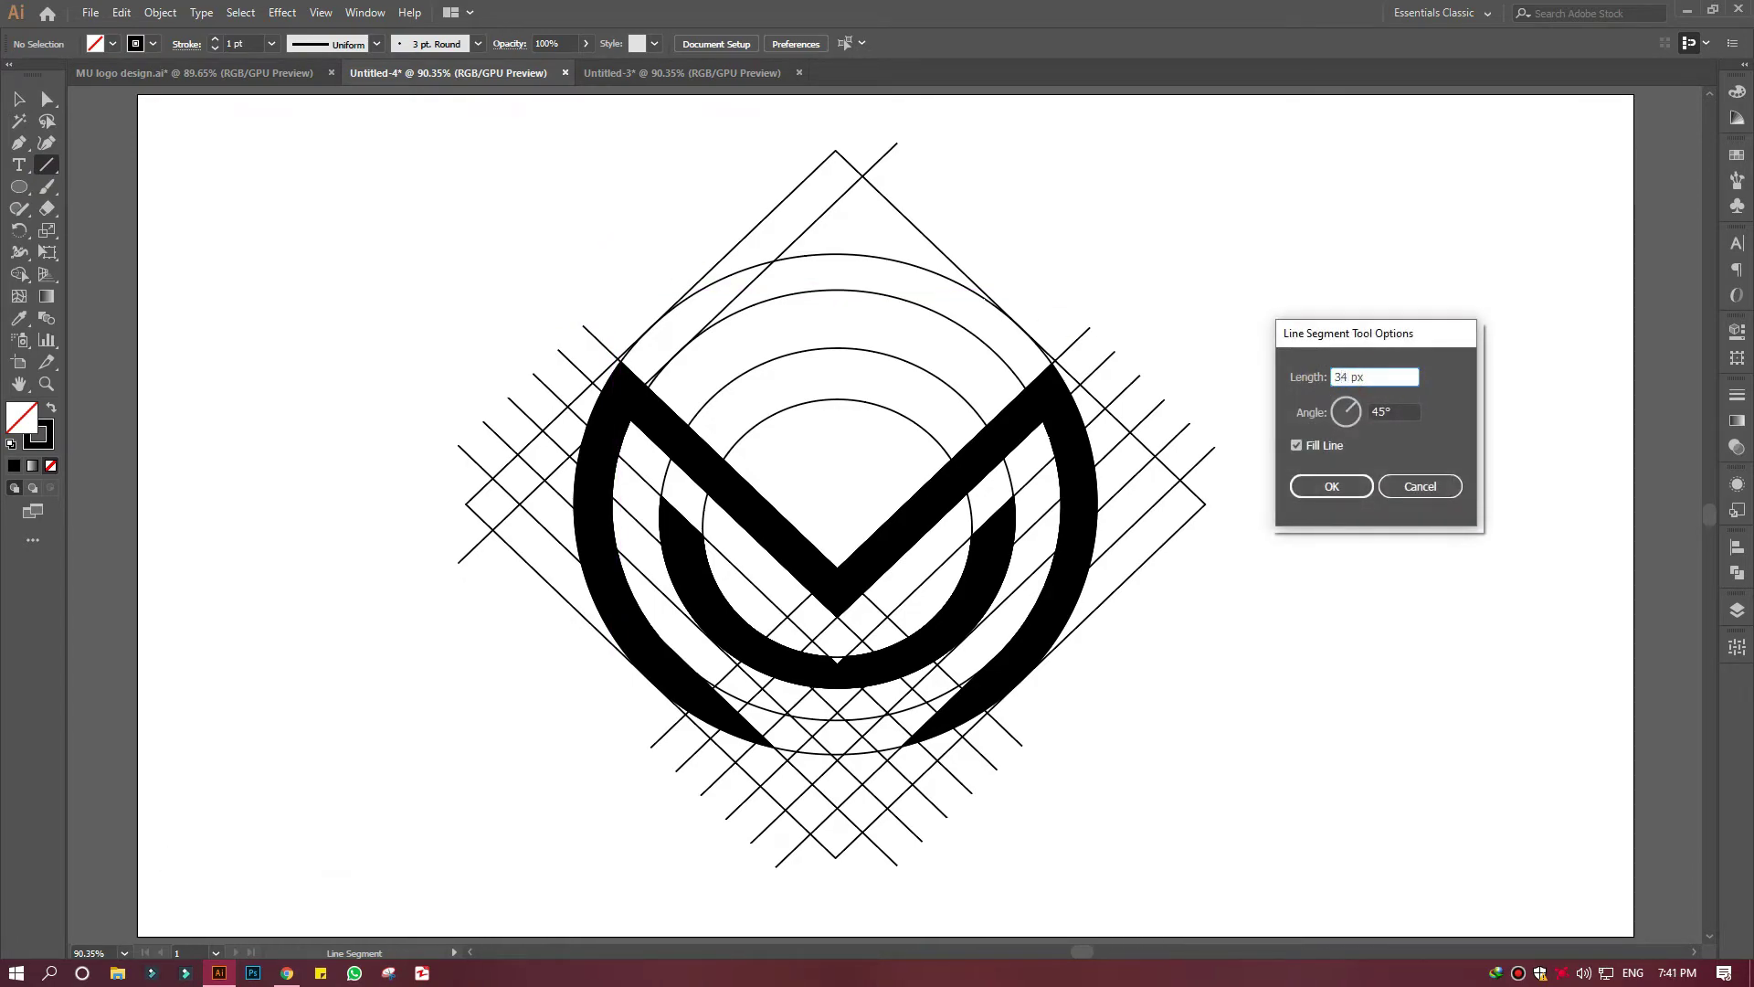
click(1345, 486)
drag(749, 95, 764, 100)
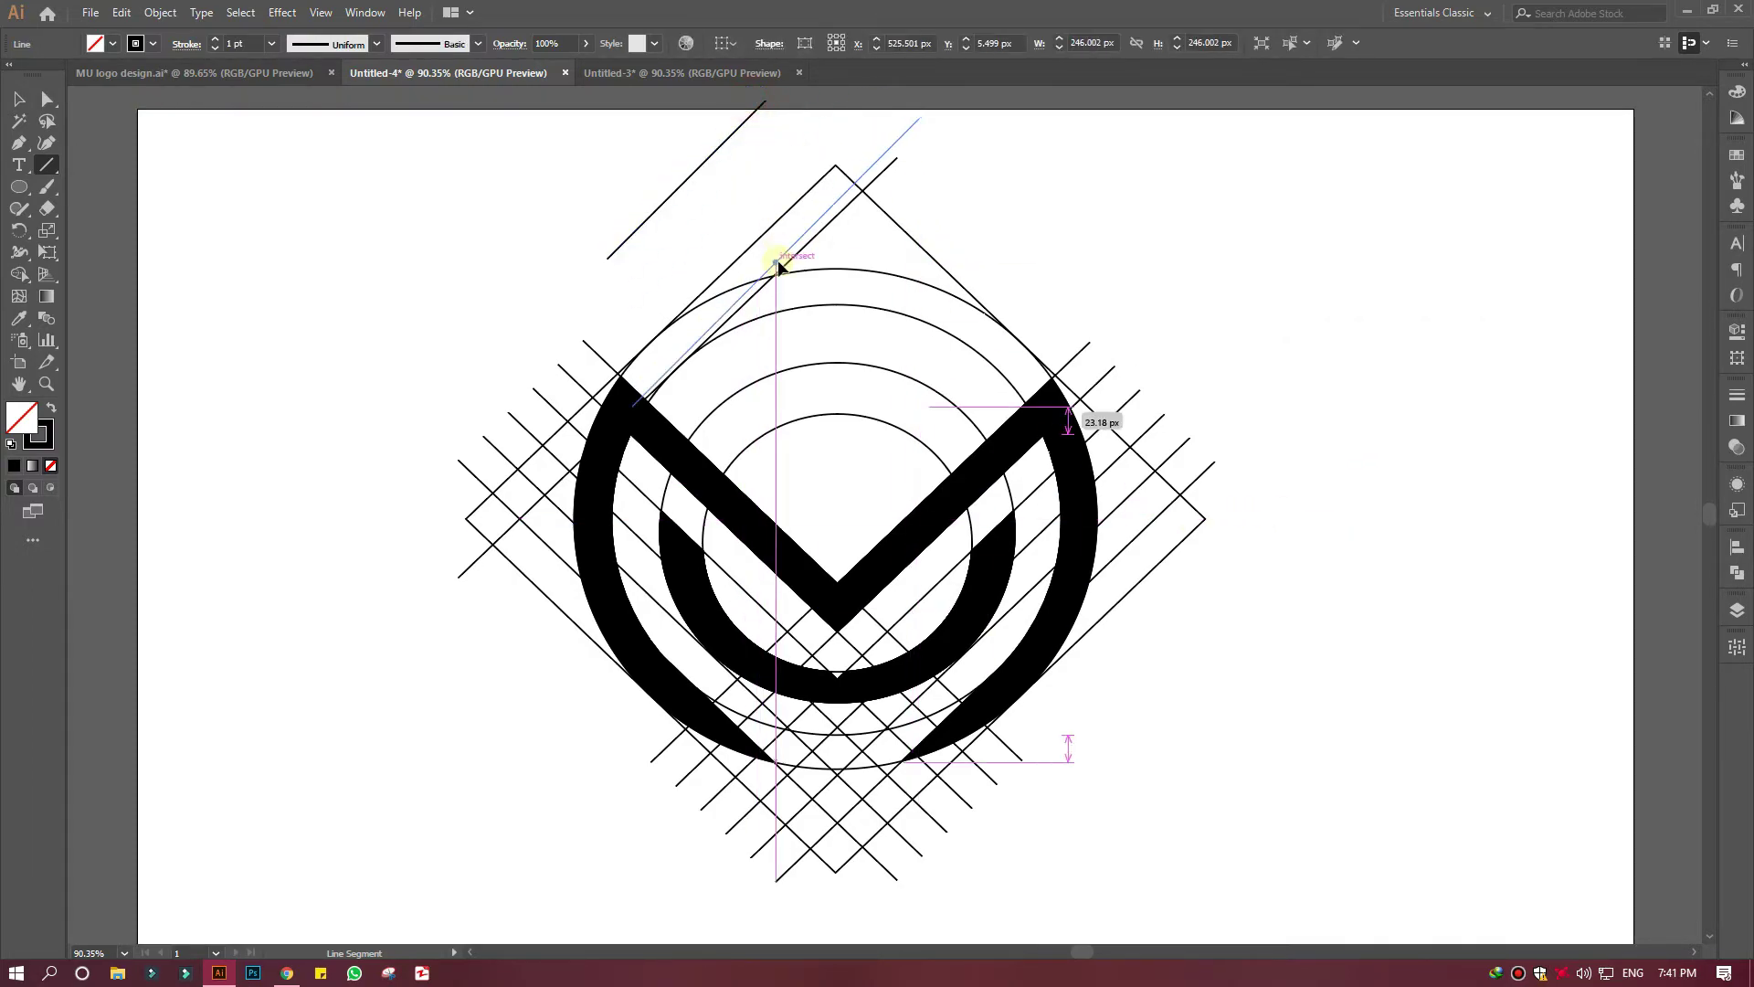
mouse_move(834, 528)
mouse_down()
mouse_move(770, 568)
mouse_move(979, 380)
mouse_up()
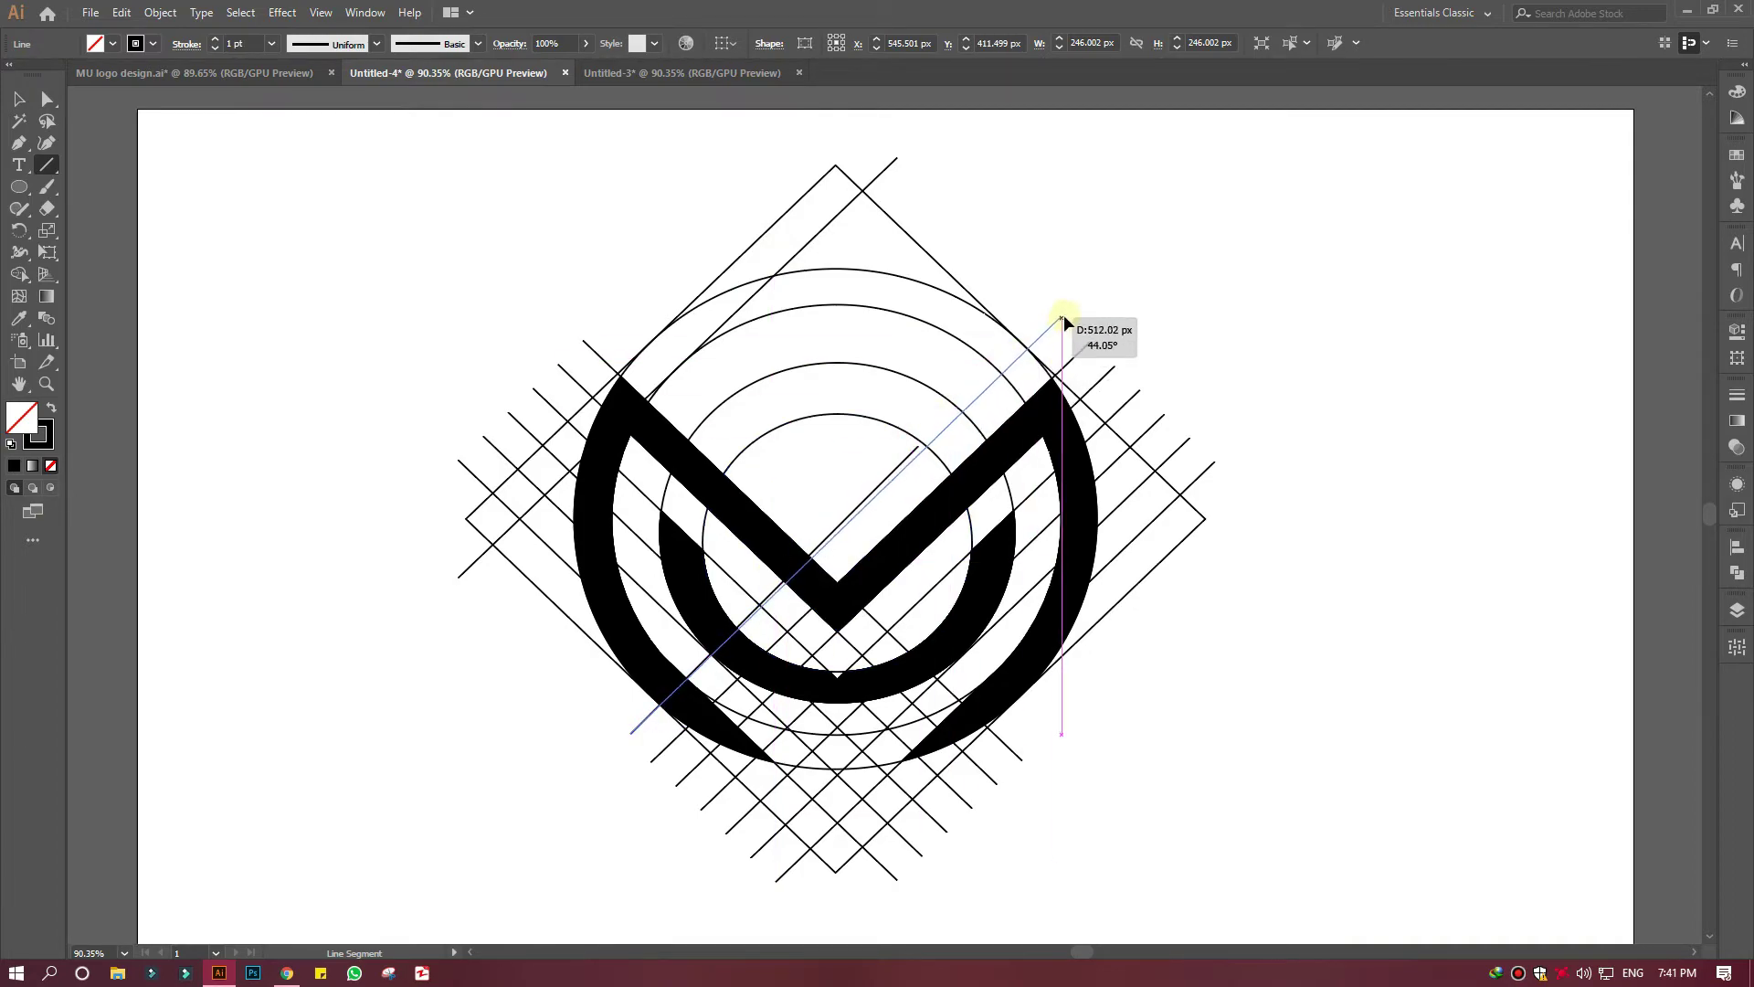
drag(978, 380, 1059, 302)
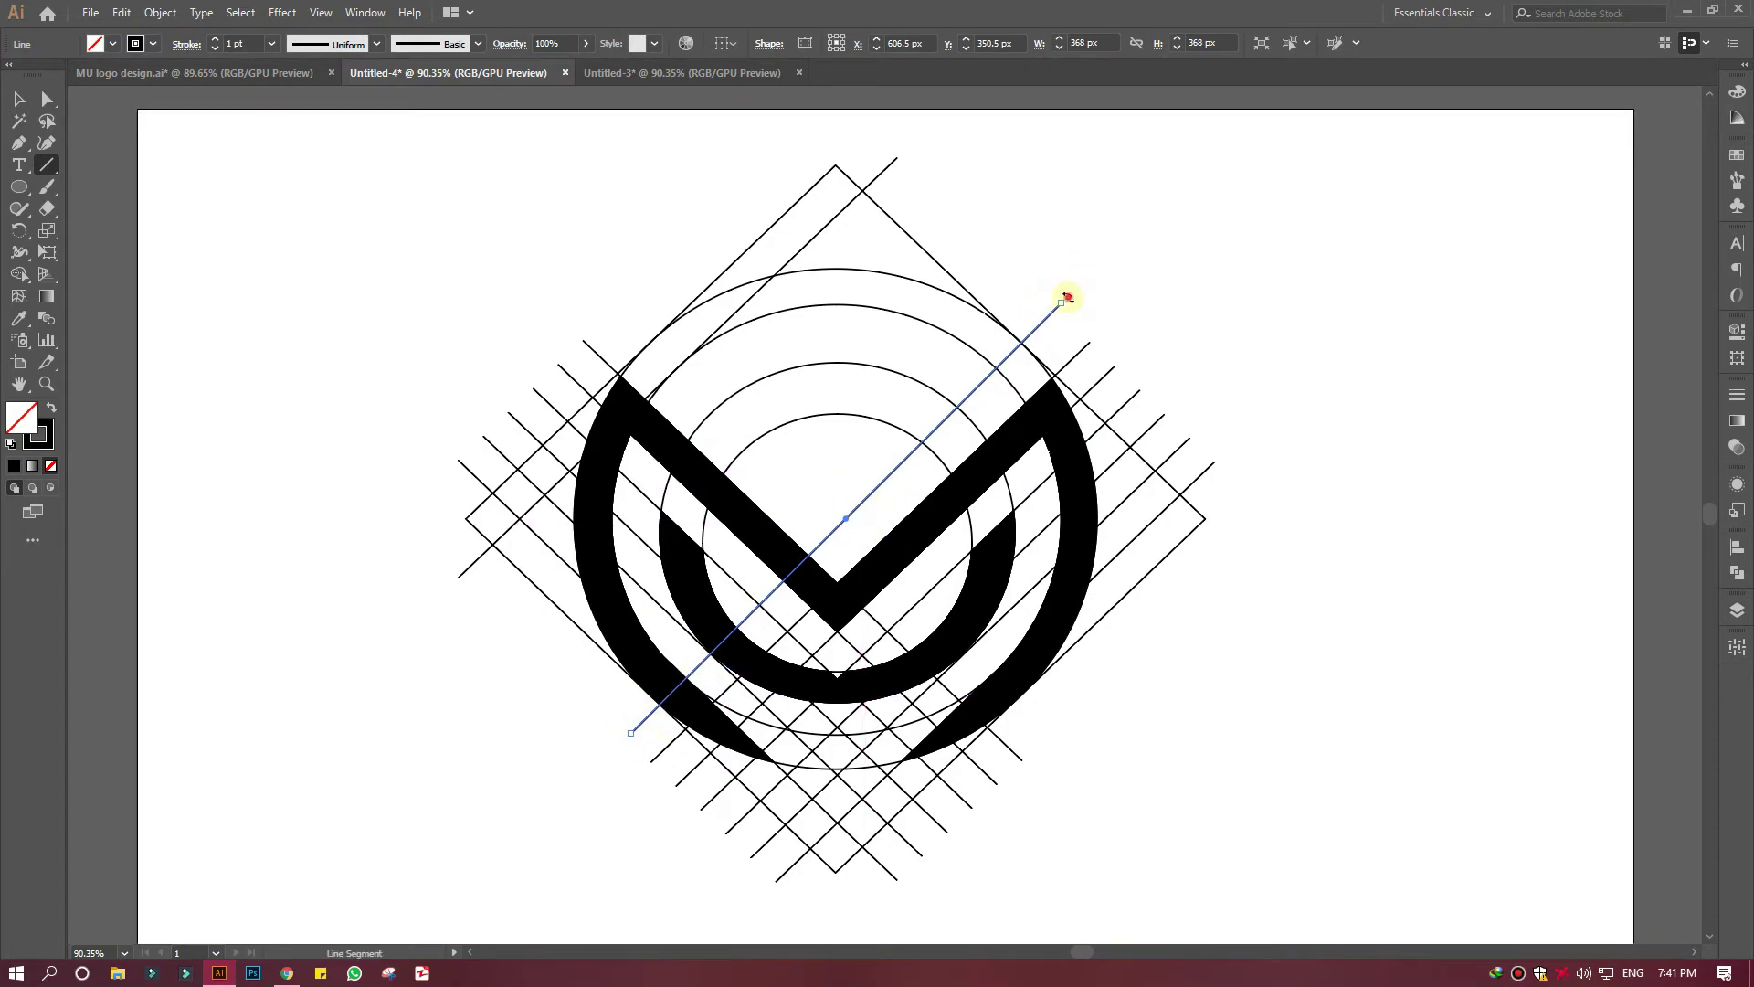
Step: Rotate the line to 315°, move it across the logo's centre, and select all artwork
drag(1067, 297, 1103, 712)
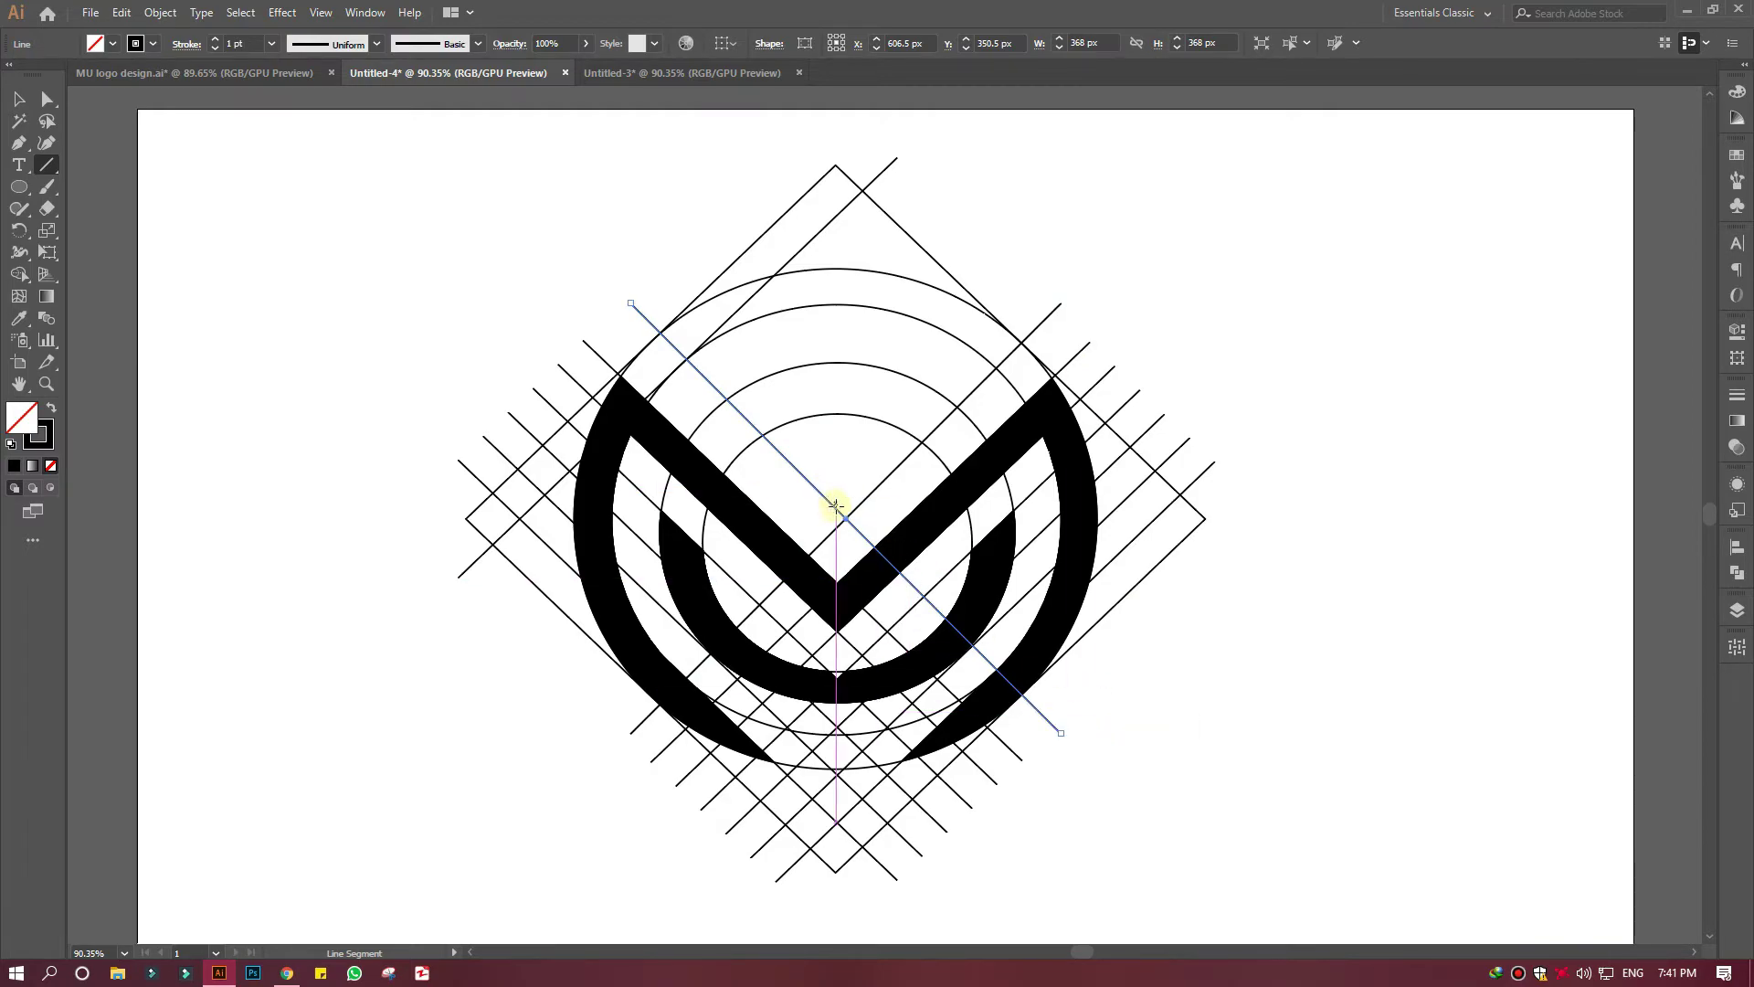
drag(839, 519, 831, 530)
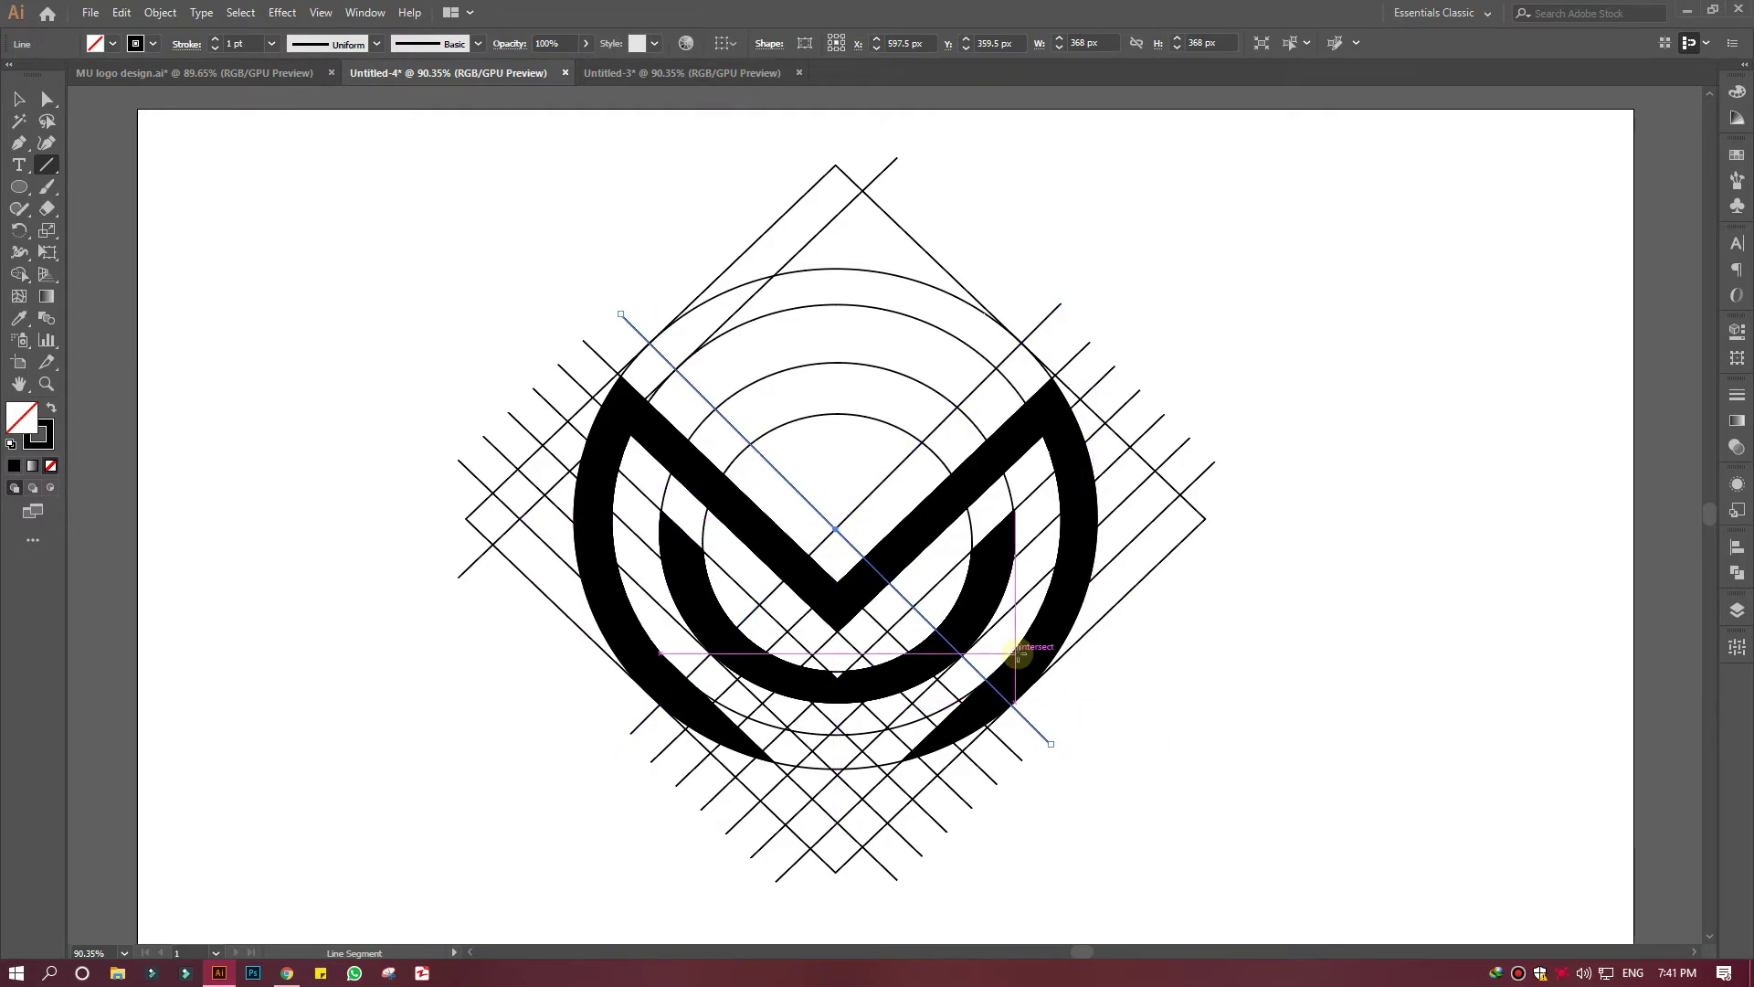
click(18, 98)
mouse_move(190, 215)
mouse_down()
mouse_move(1176, 857)
mouse_move(1215, 837)
mouse_up()
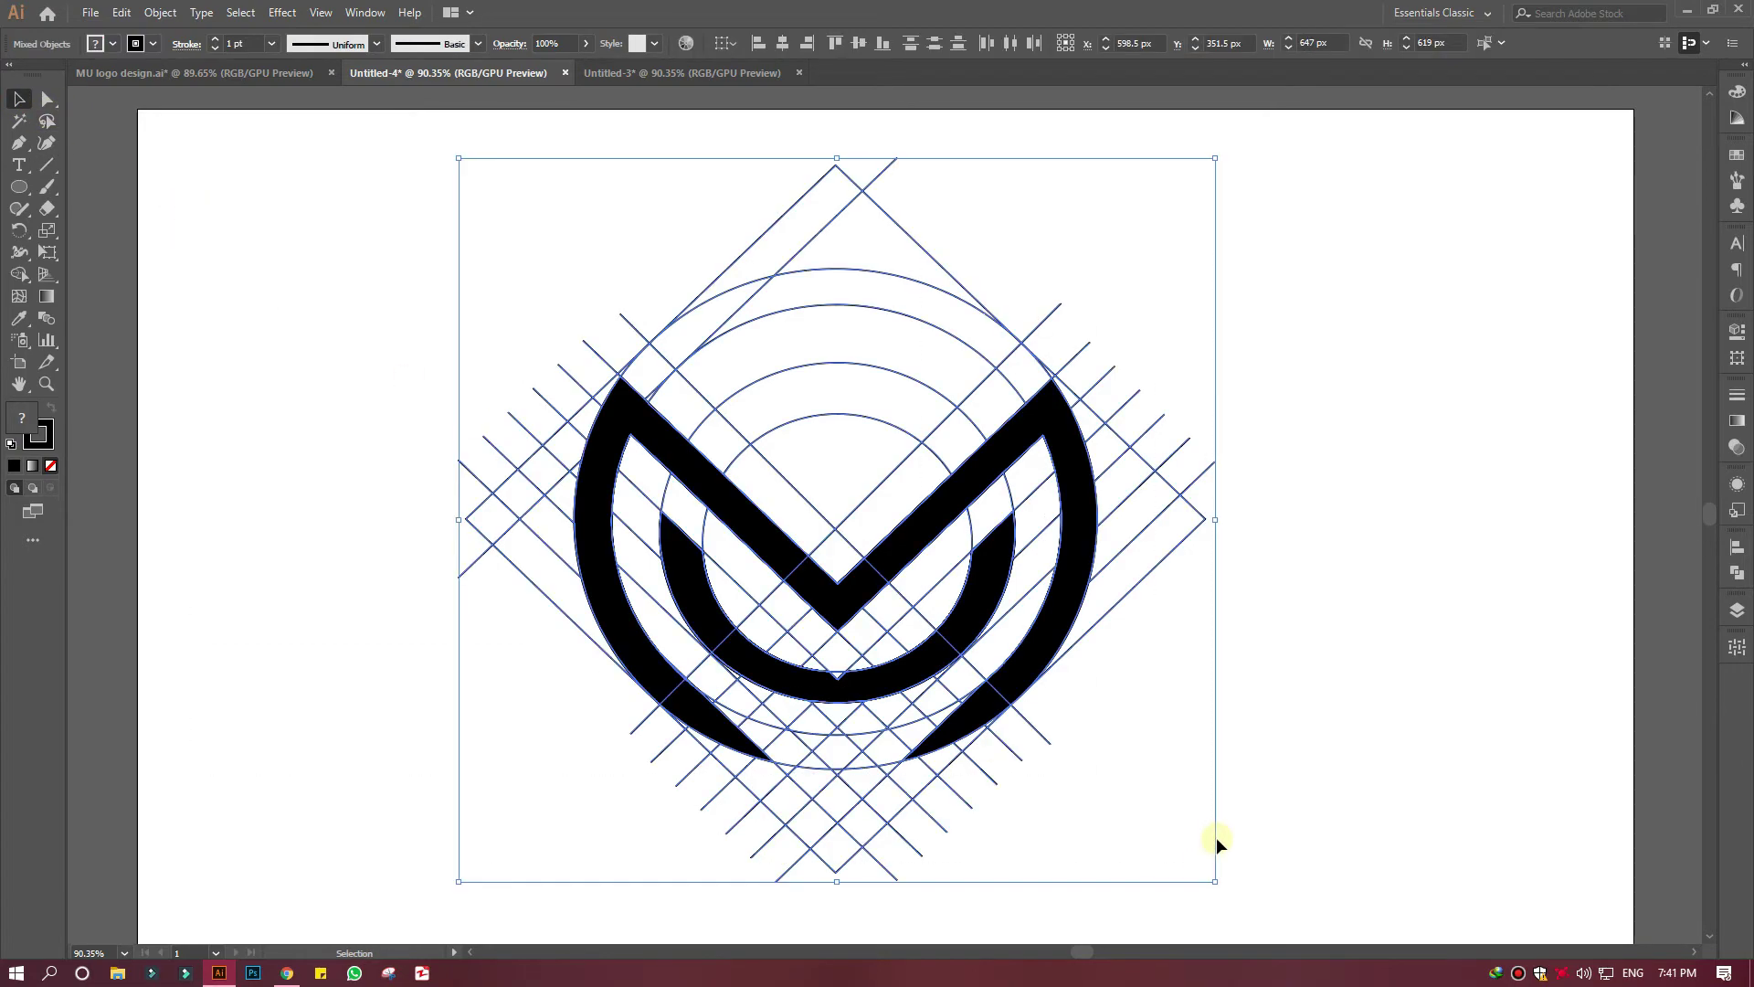
Step: With Shape Builder and black fill, no stroke, merge the top outer arc and fill the inner top wedge
click(20, 250)
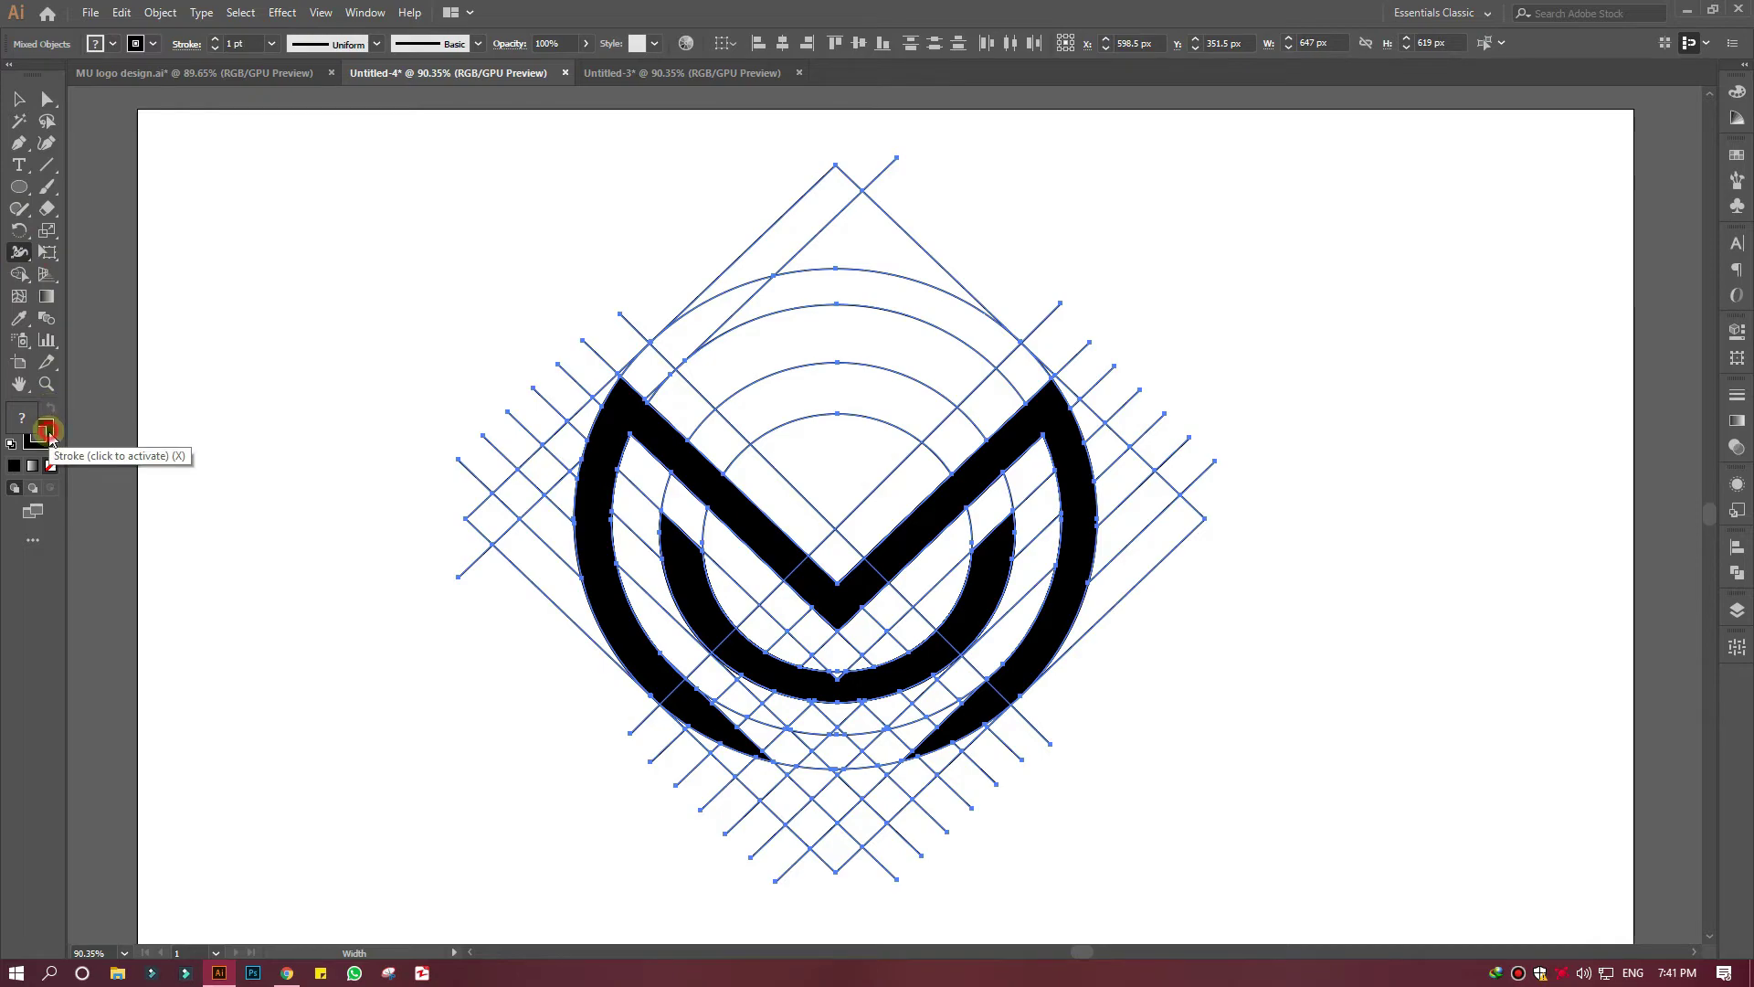
click(41, 440)
click(20, 273)
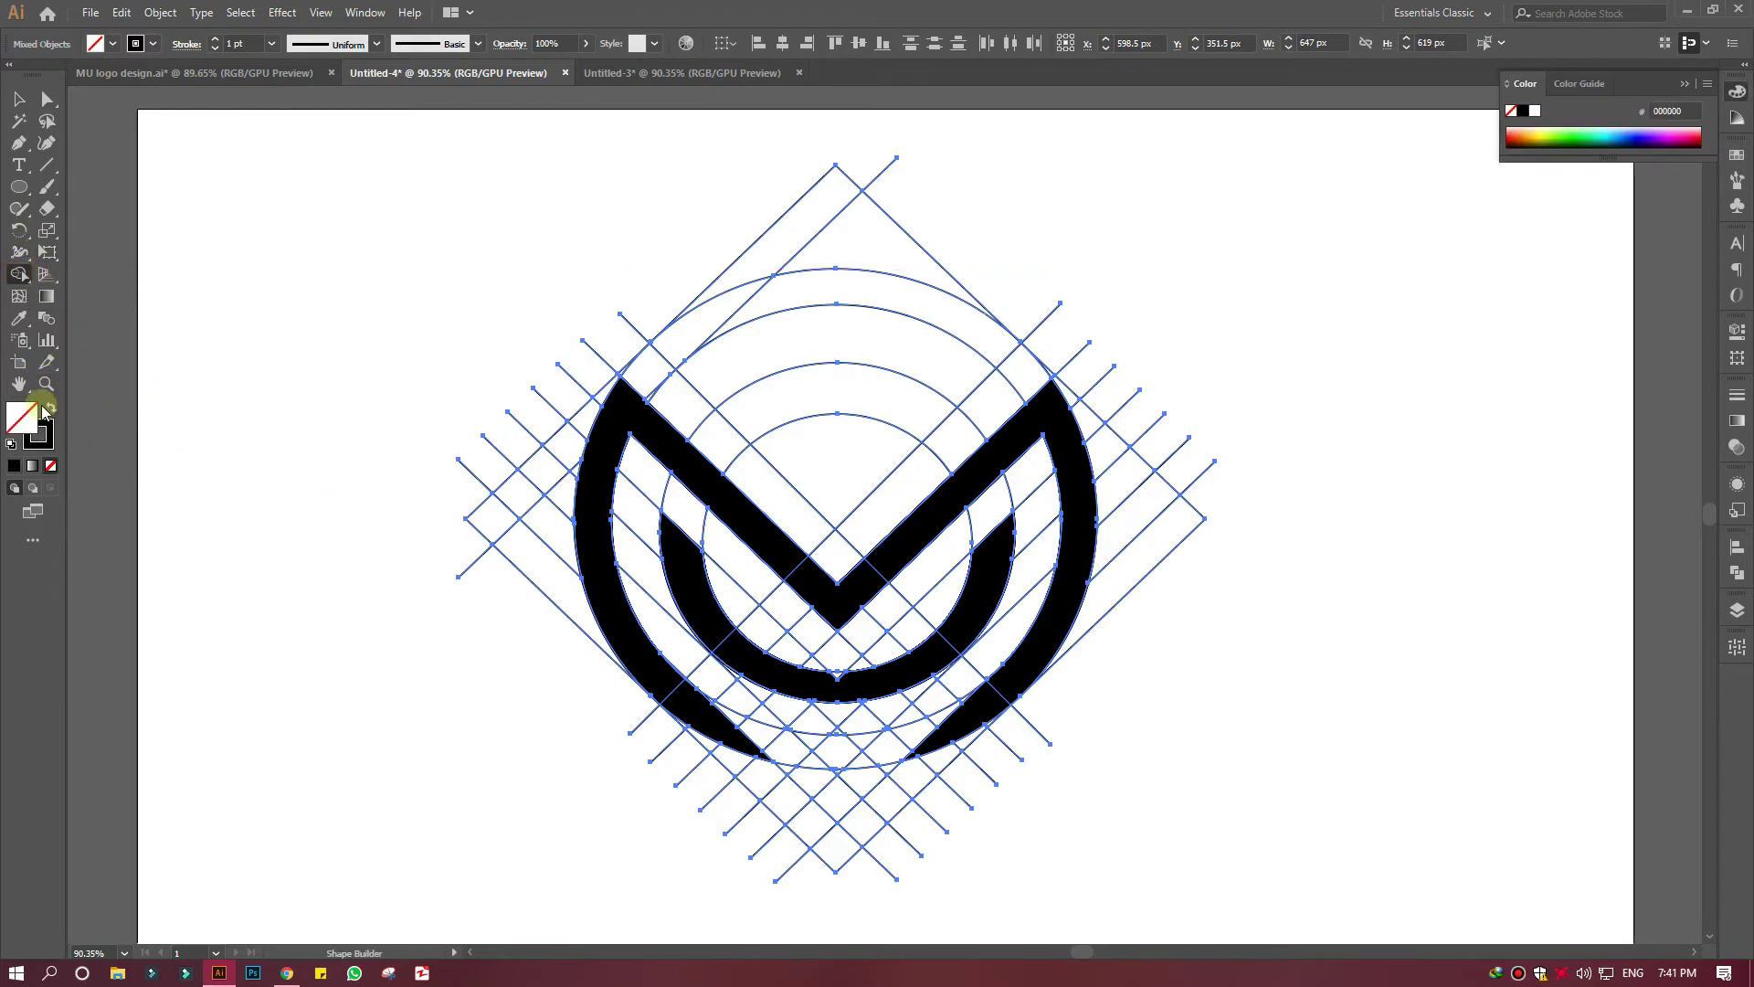
click(51, 407)
drag(734, 323, 959, 302)
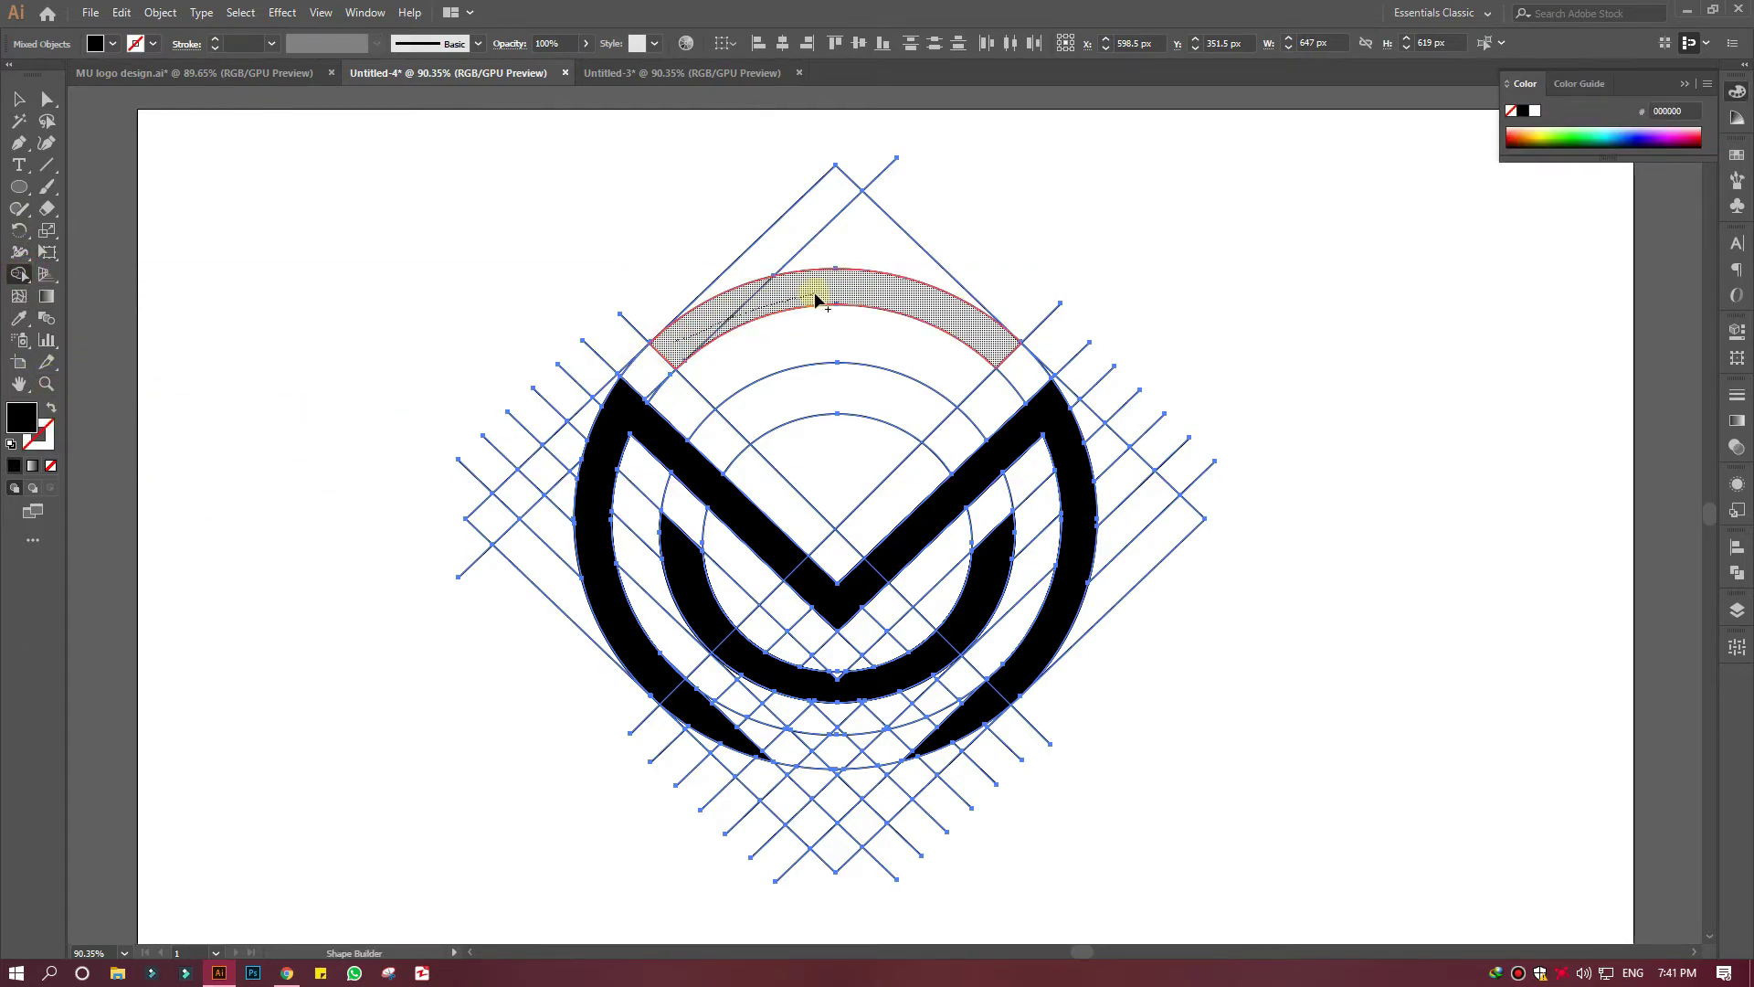
click(846, 450)
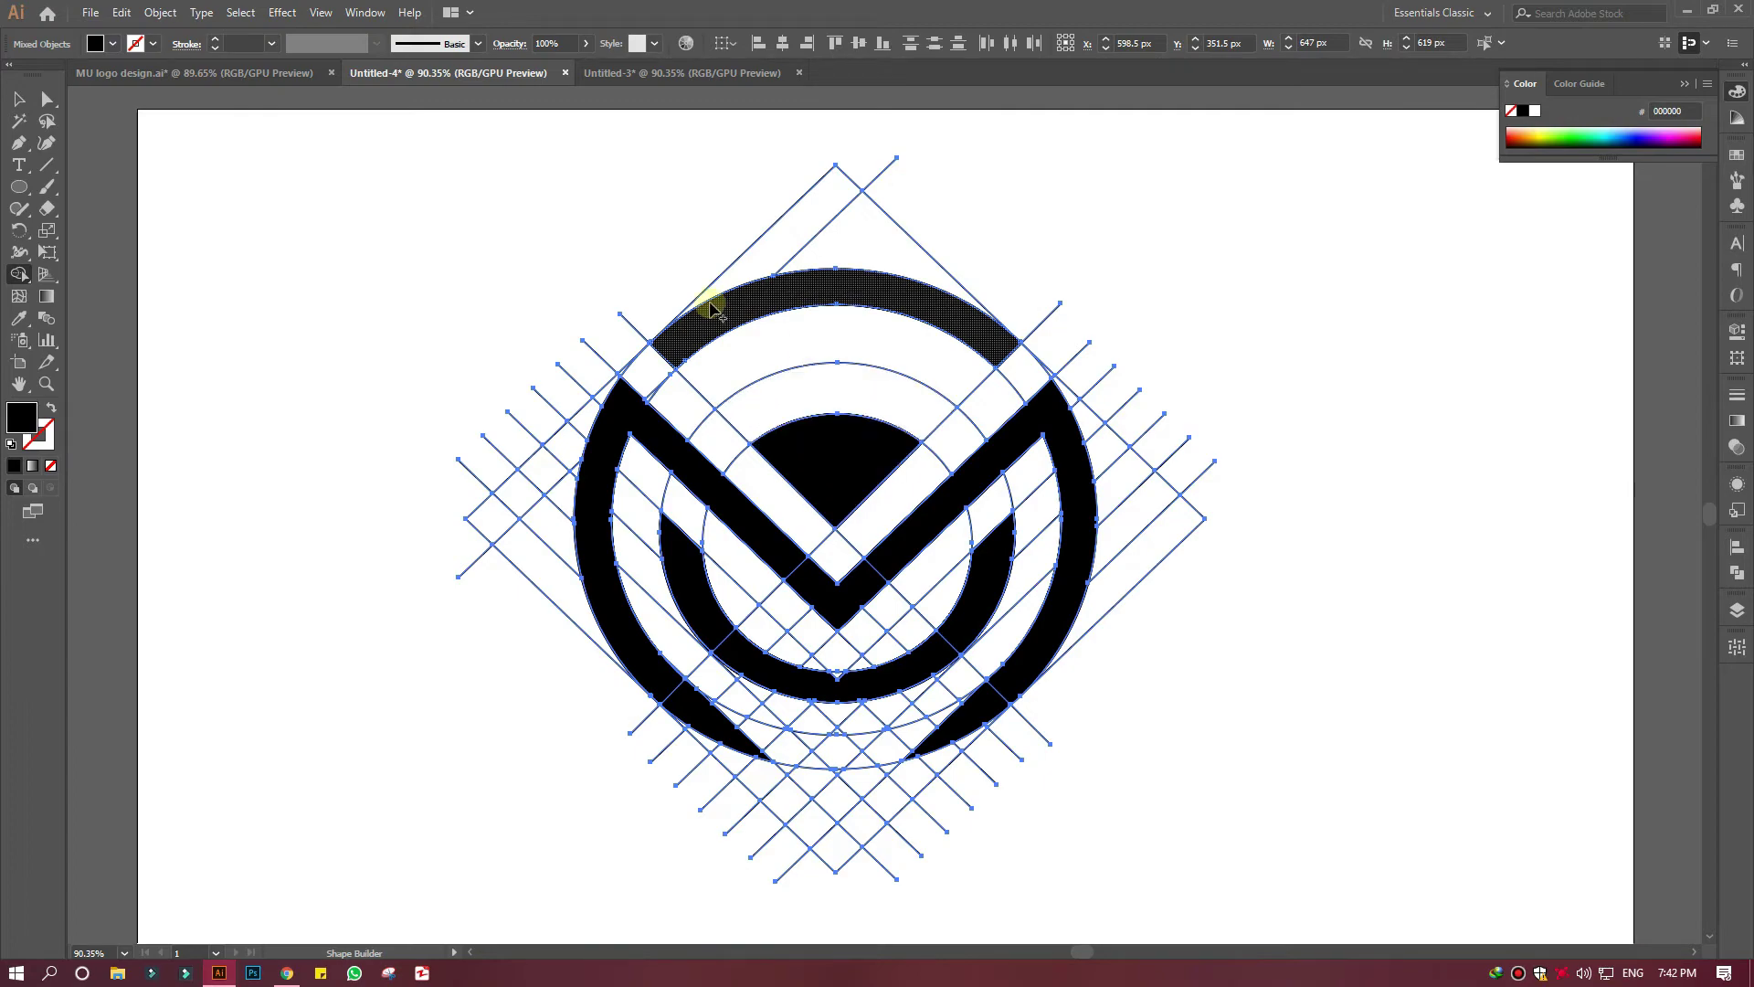
Step: Reselect all logo paths and fill the lower inner arc black
click(20, 100)
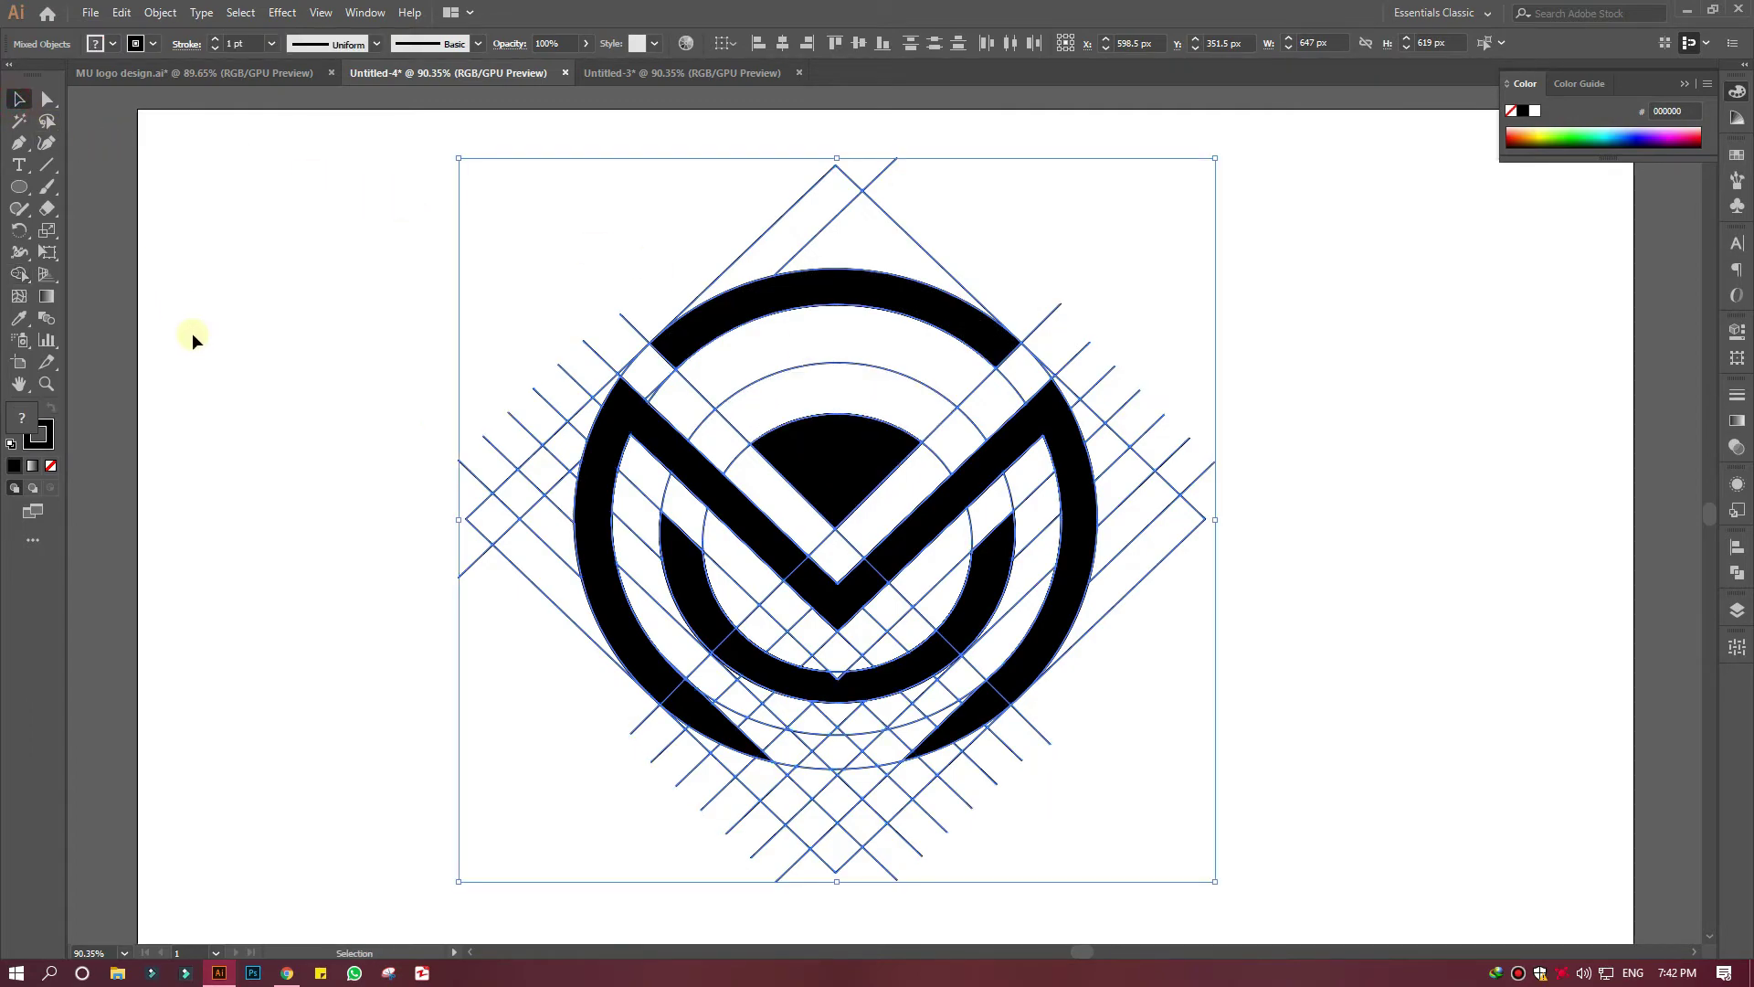
click(192, 333)
drag(329, 245, 1175, 724)
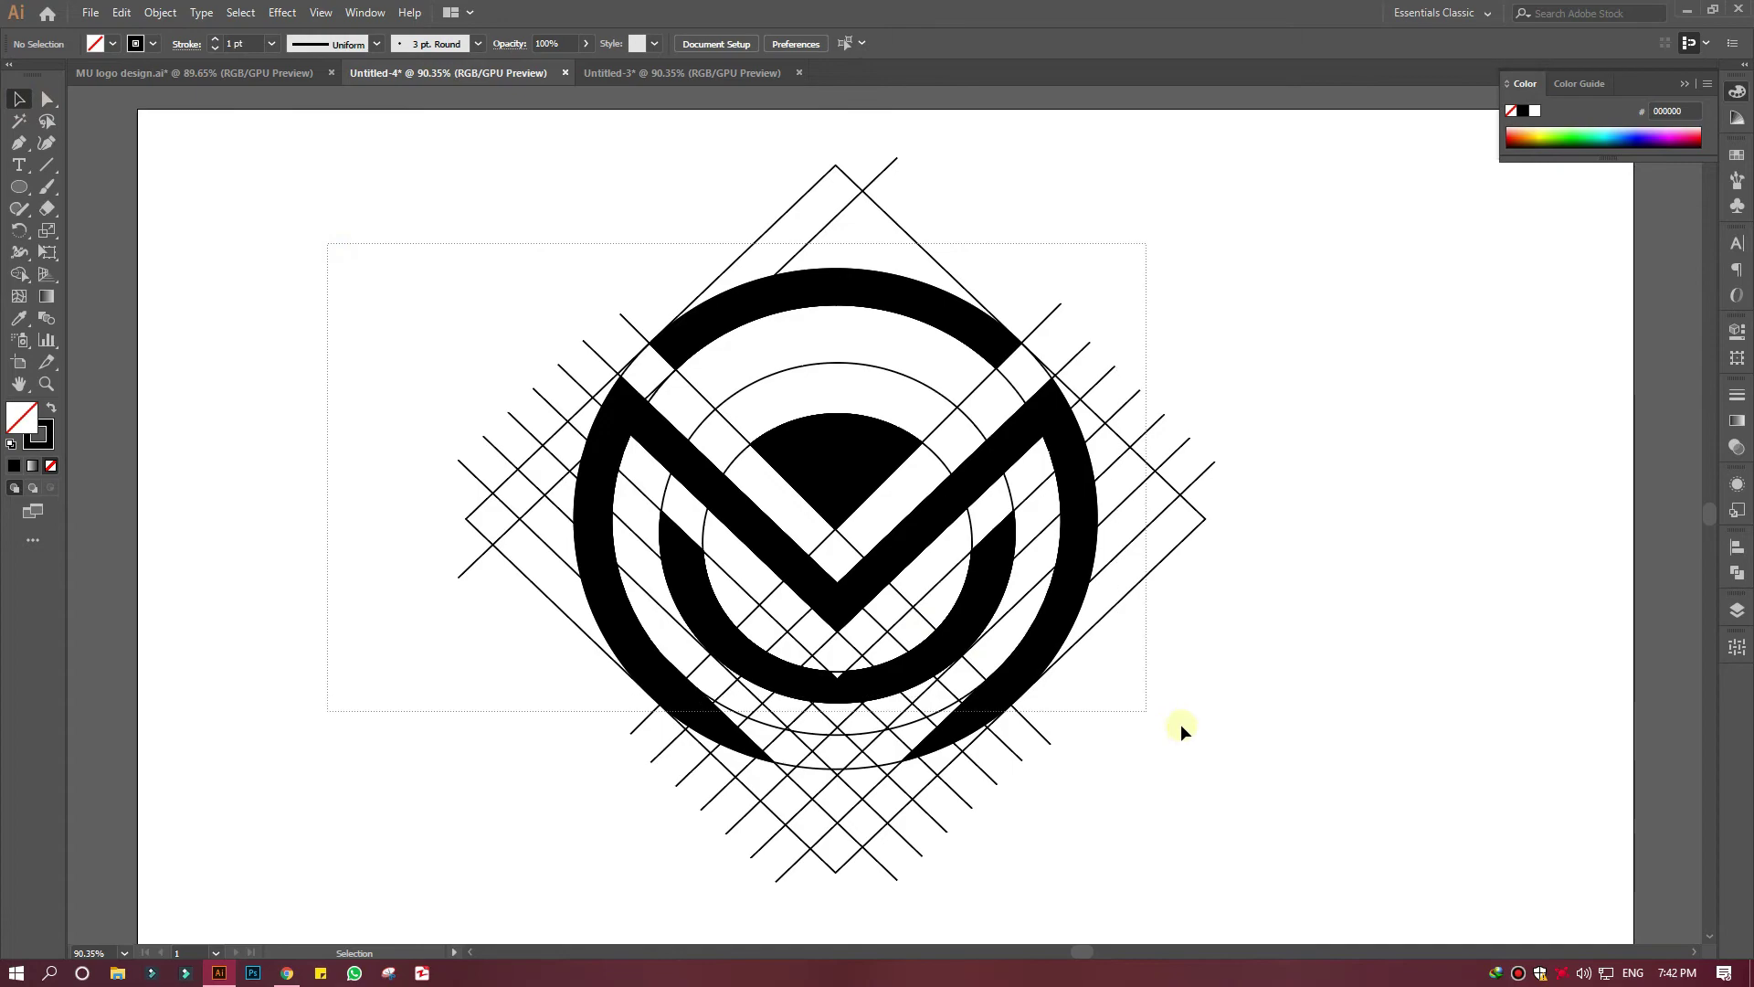
click(19, 274)
alt+click(837, 676)
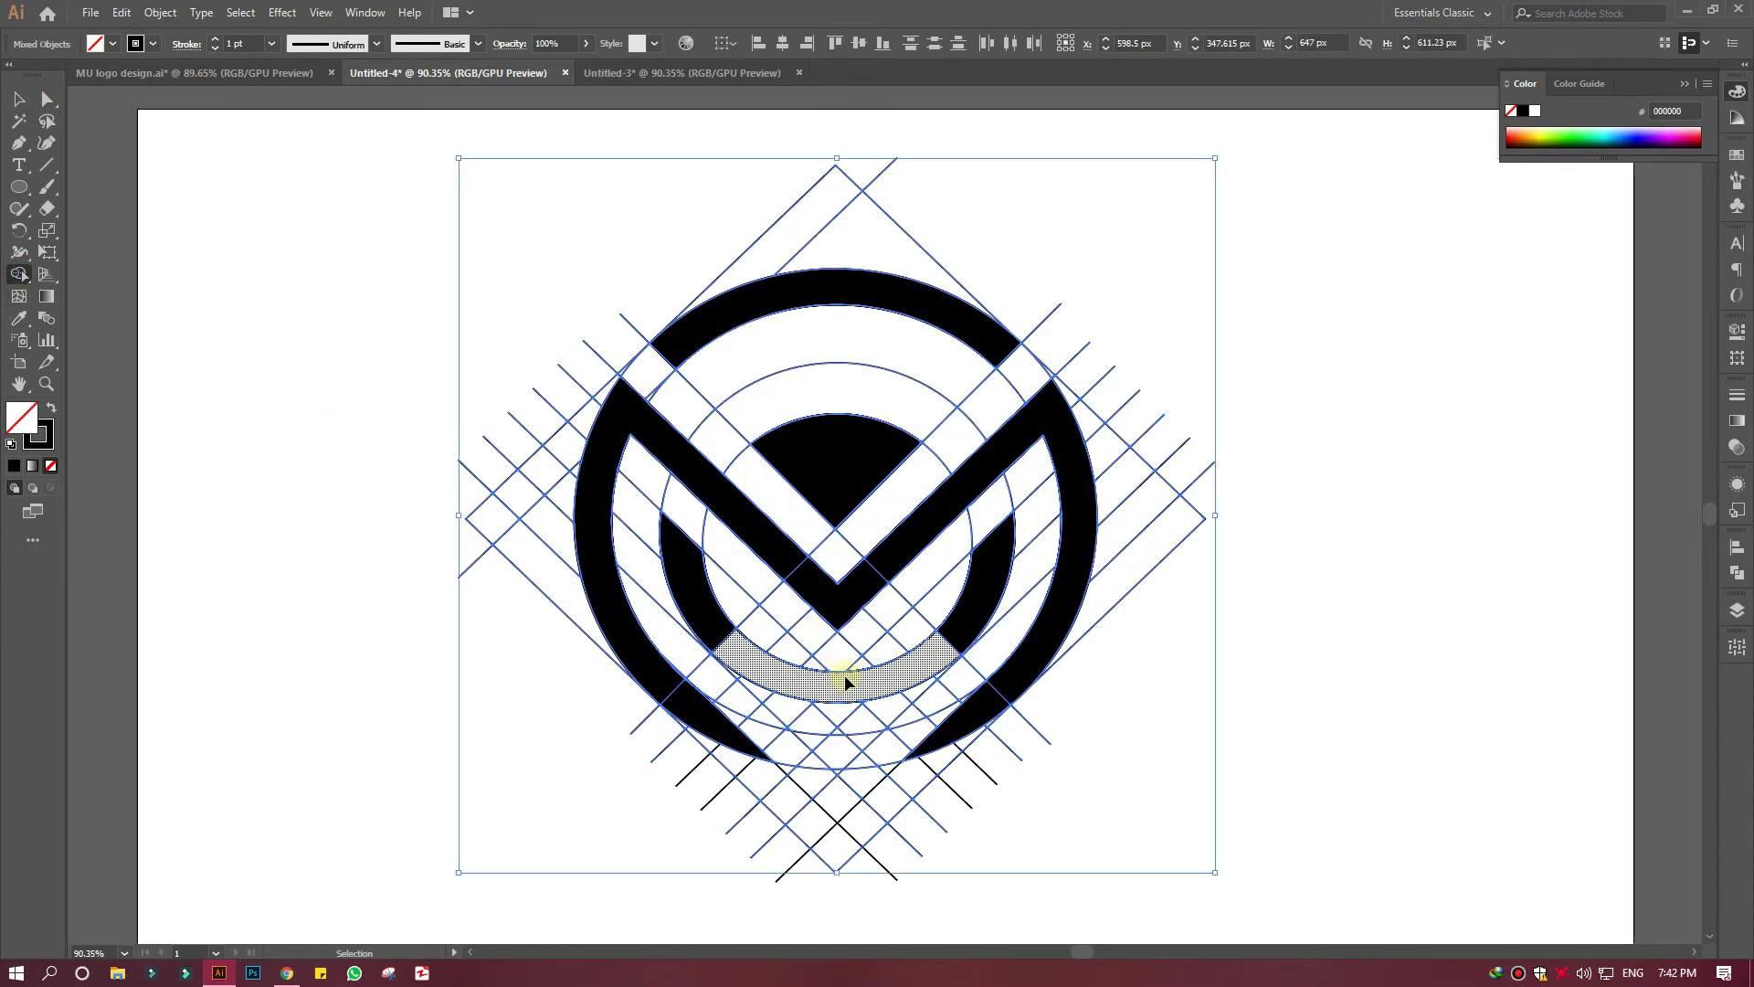
key(ctrl+z)
click(51, 407)
click(833, 680)
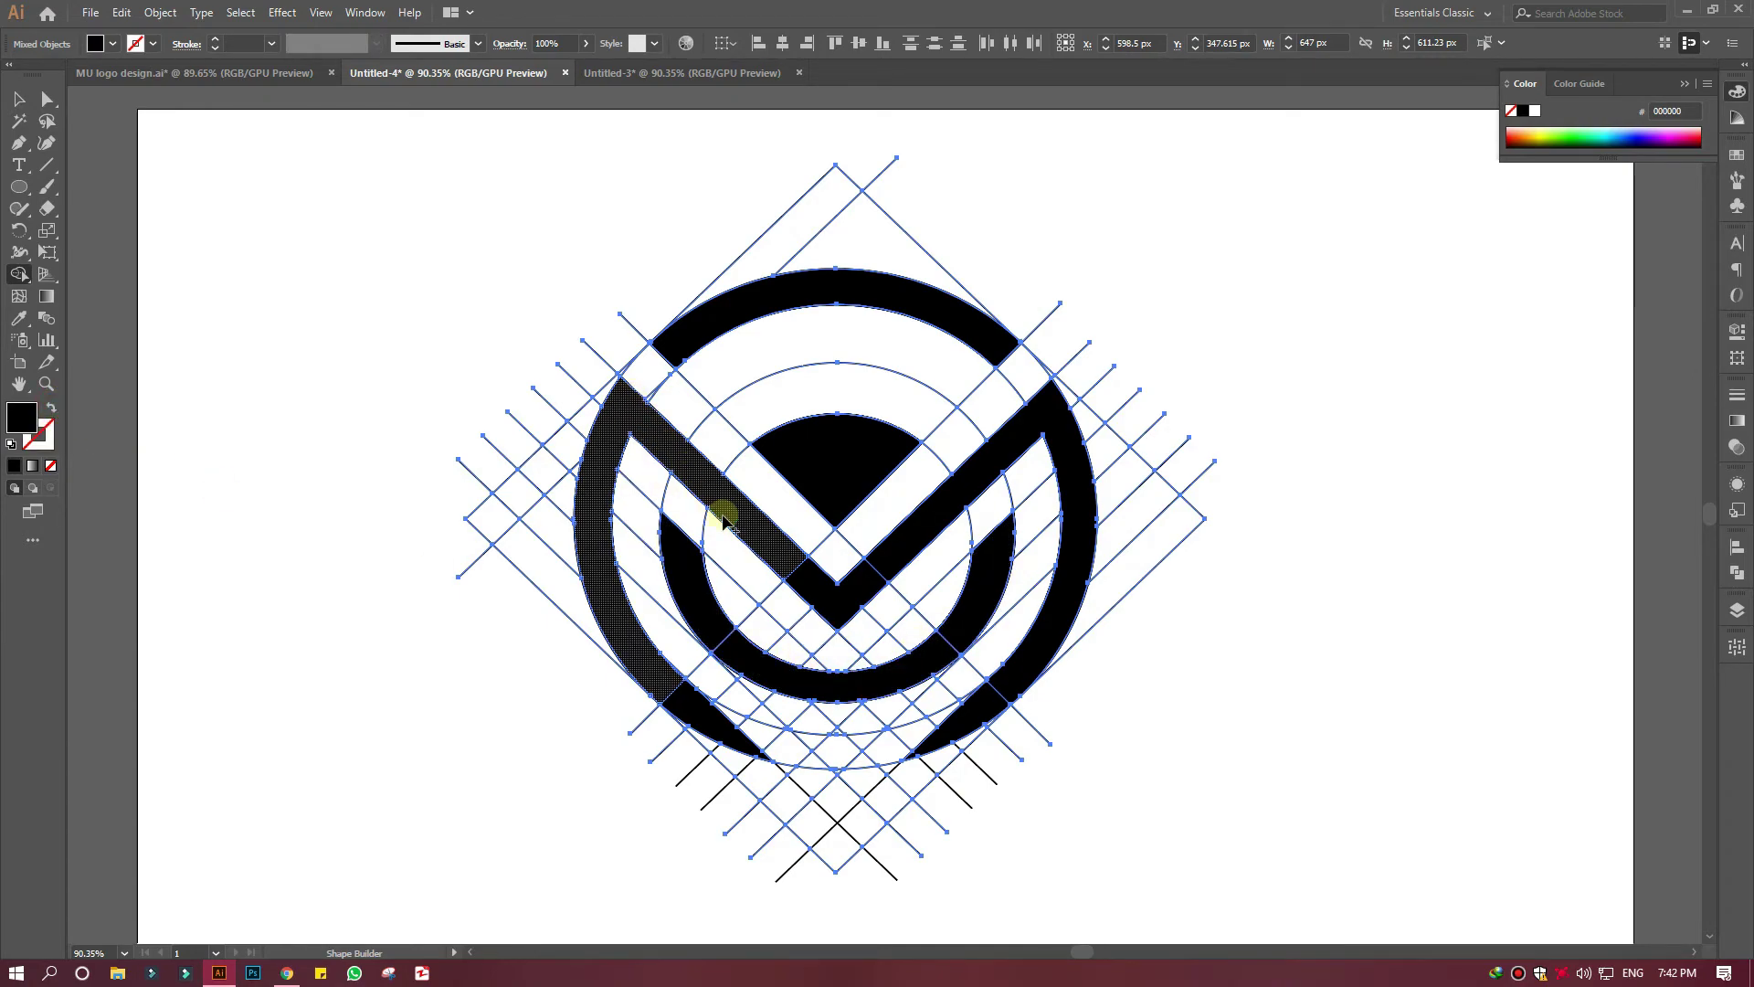
Step: Merge the left bar, ring and right bar, fill the outer top ring band black, and deselect
drag(784, 563, 909, 550)
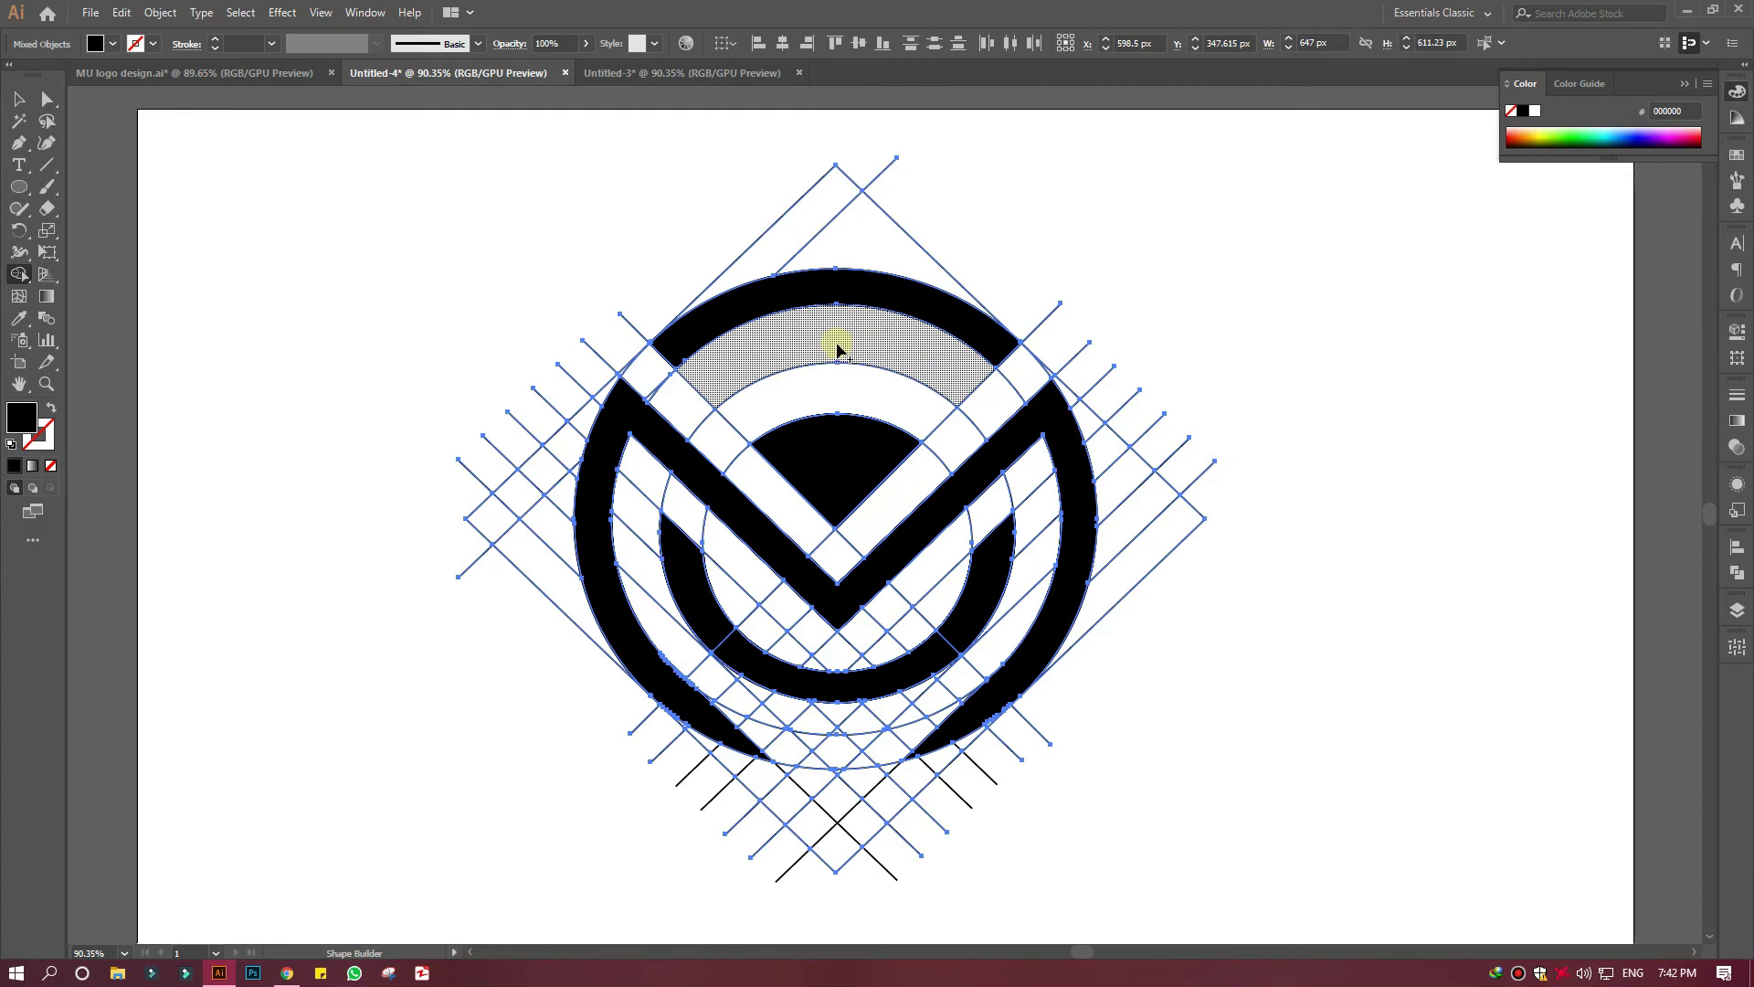
alt+click(890, 300)
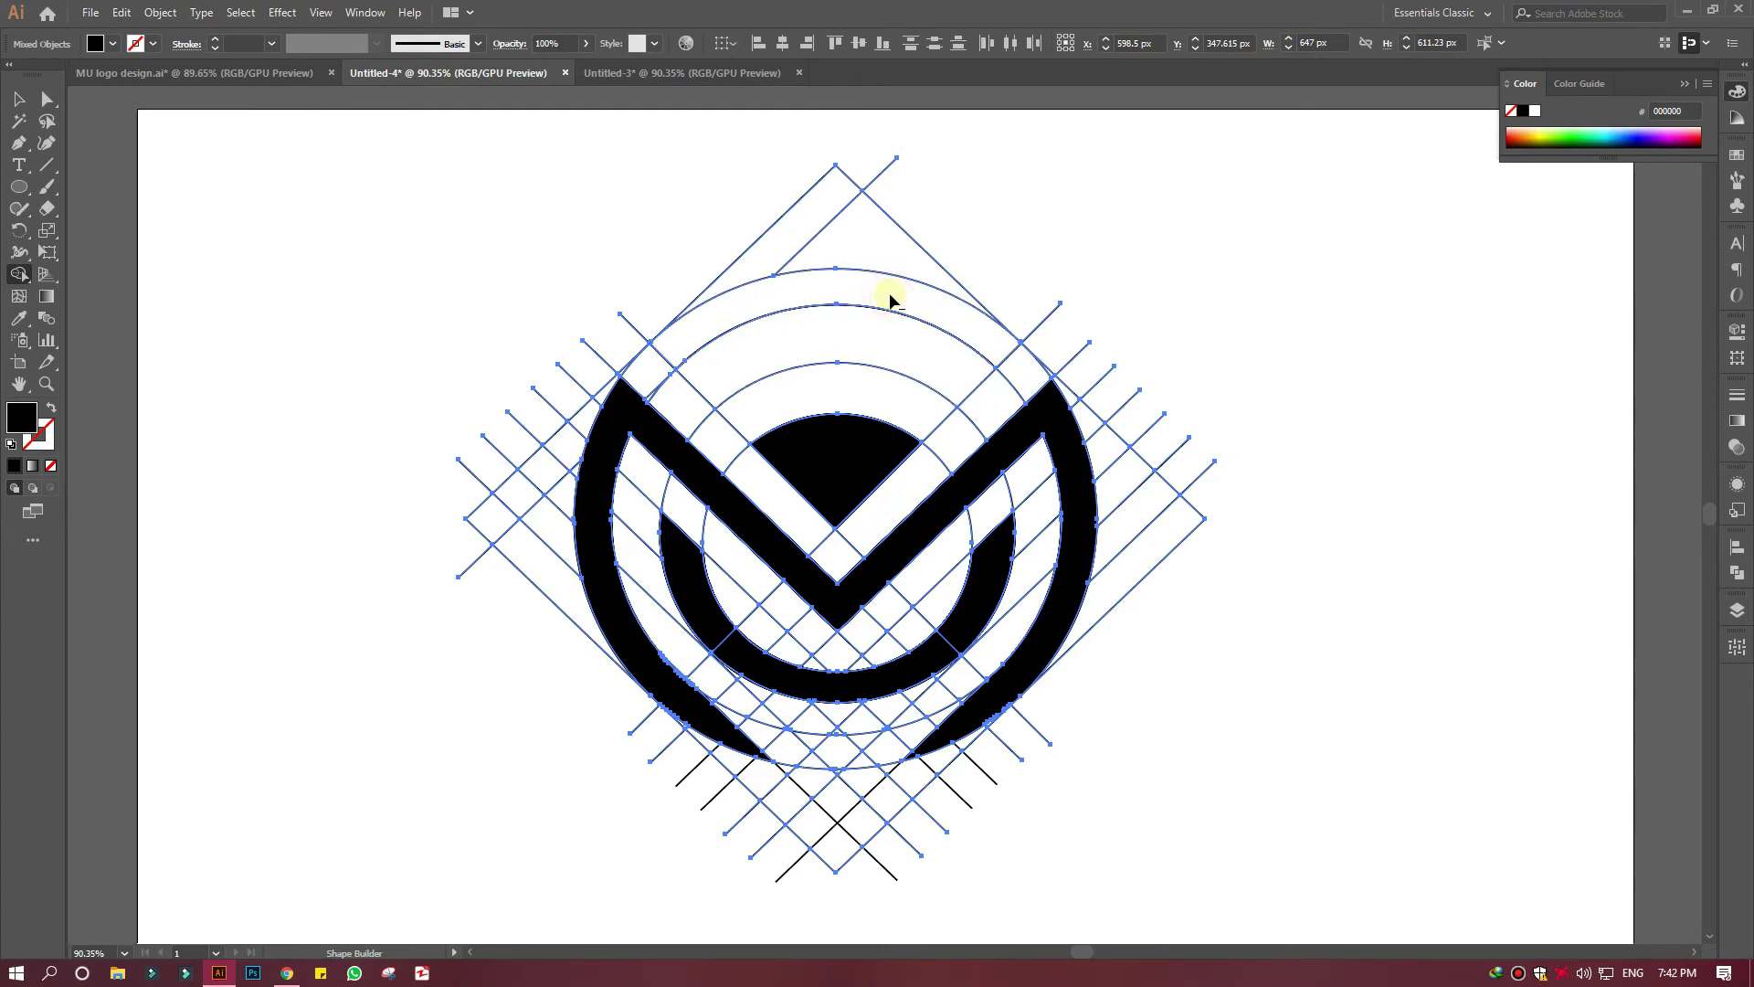
click(883, 345)
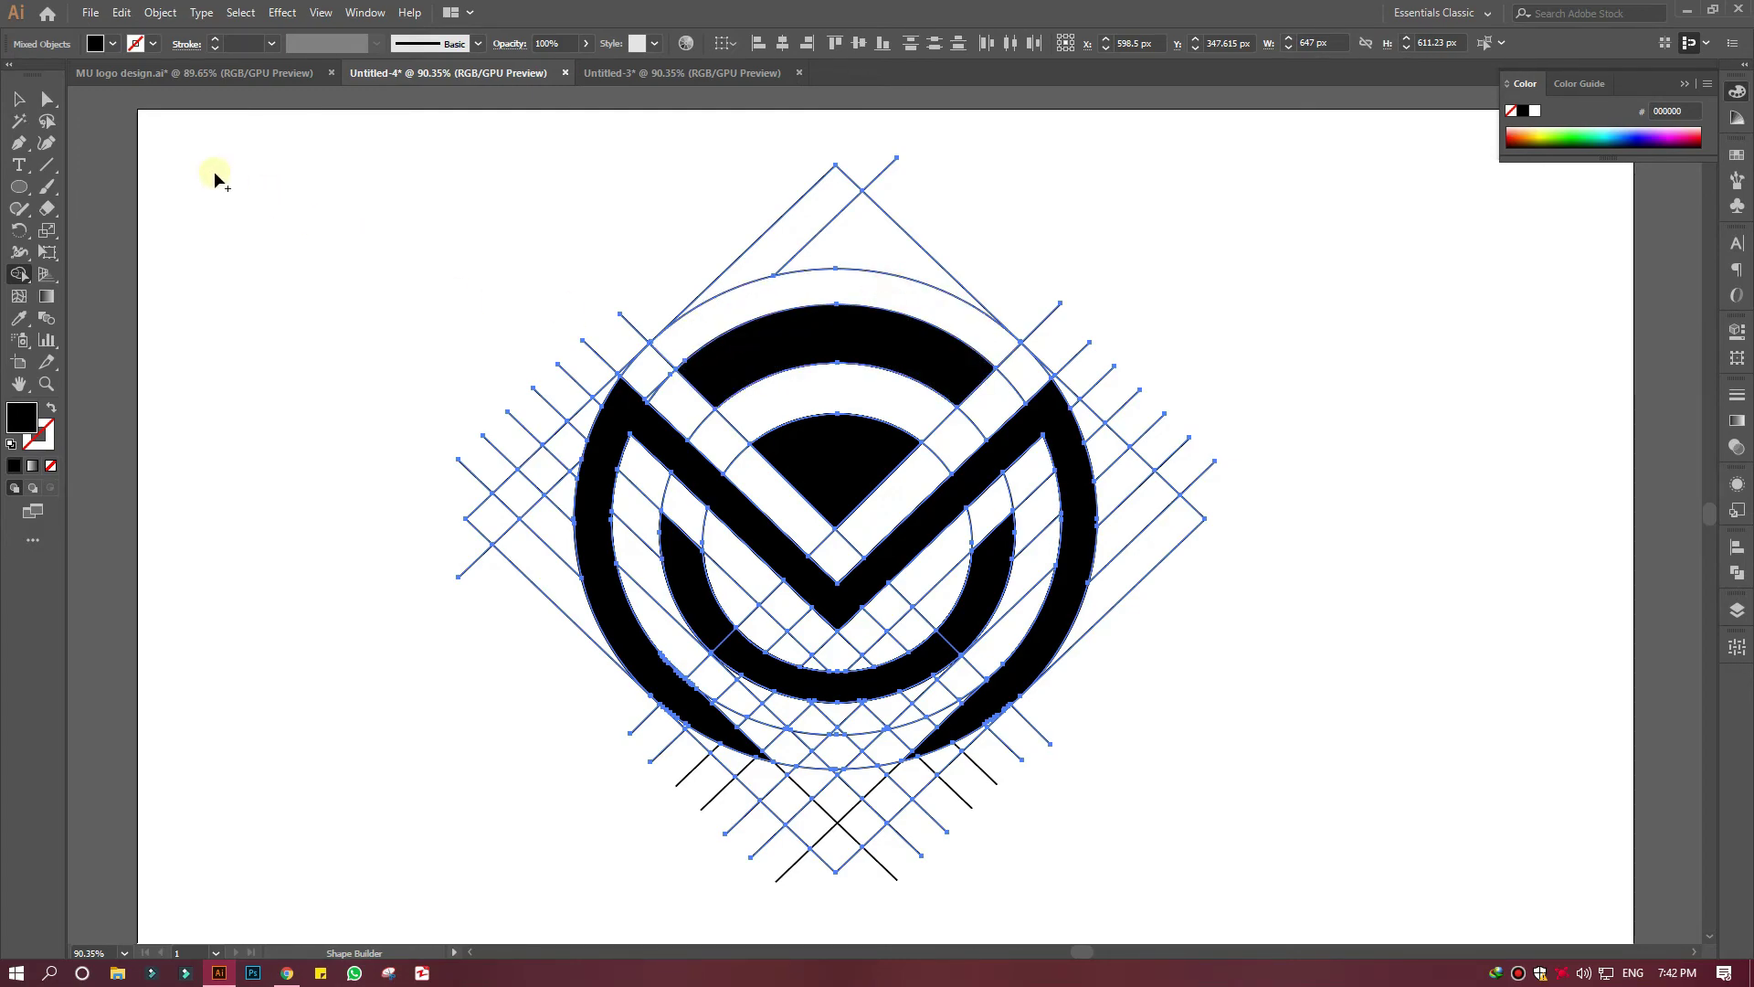
alt+click(816, 291)
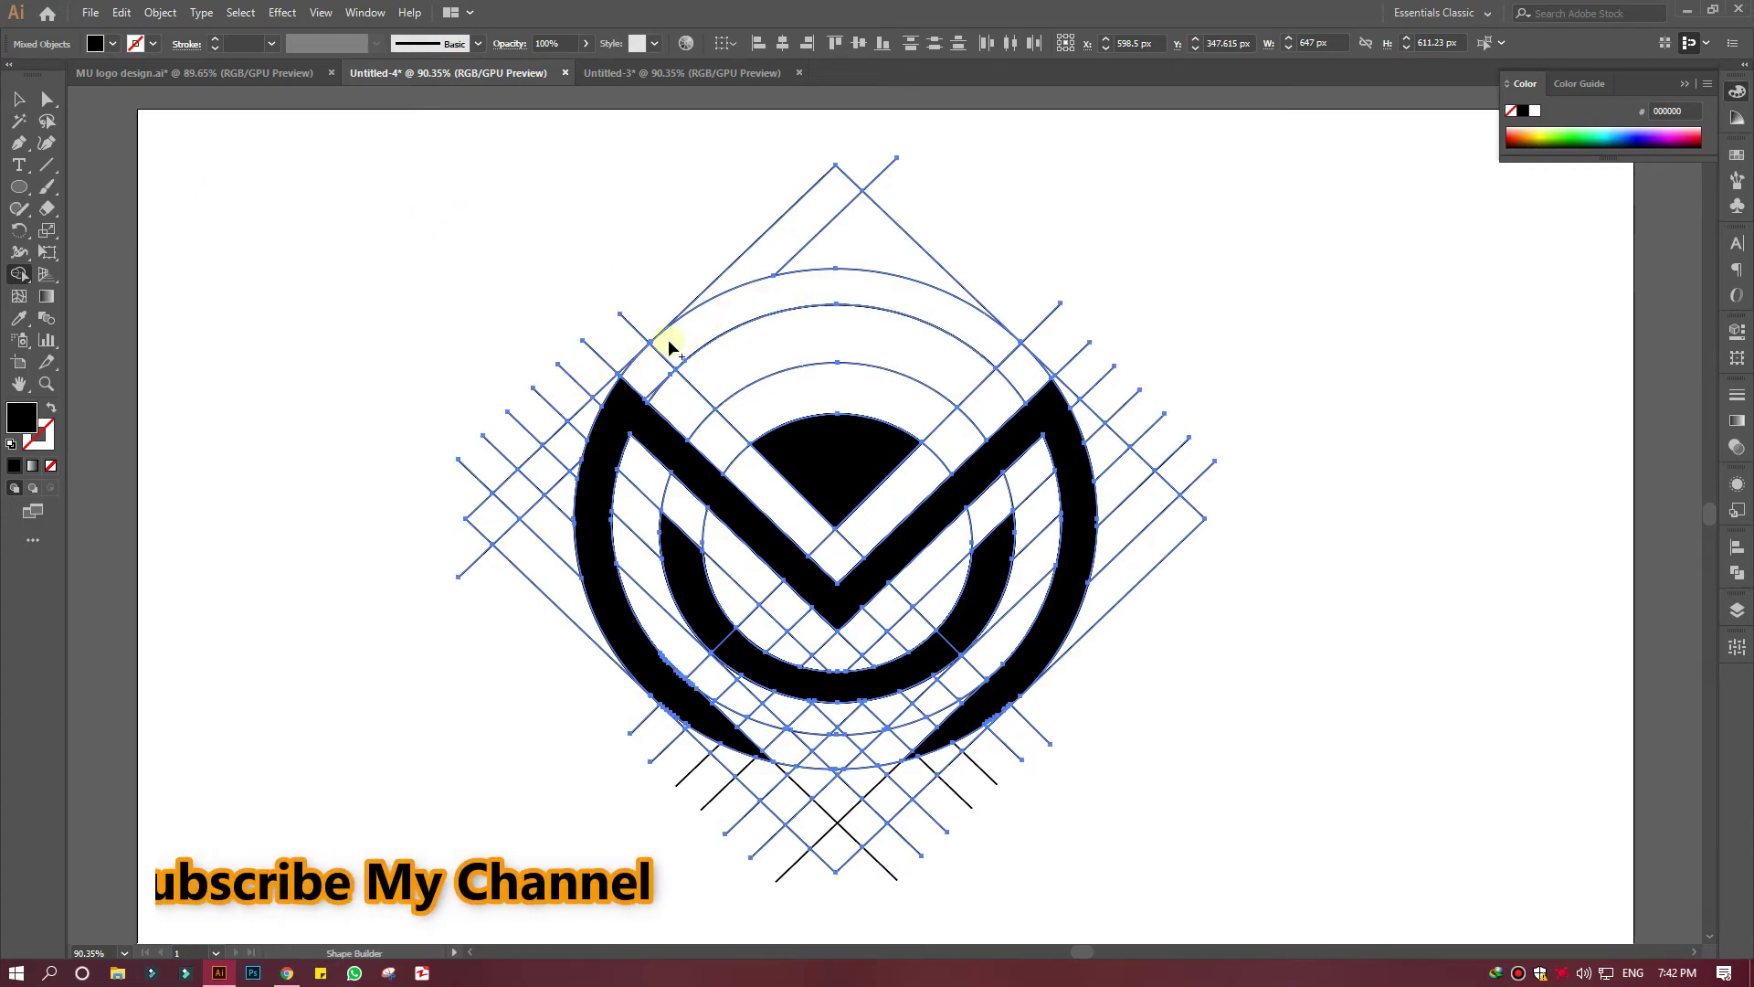
click(779, 298)
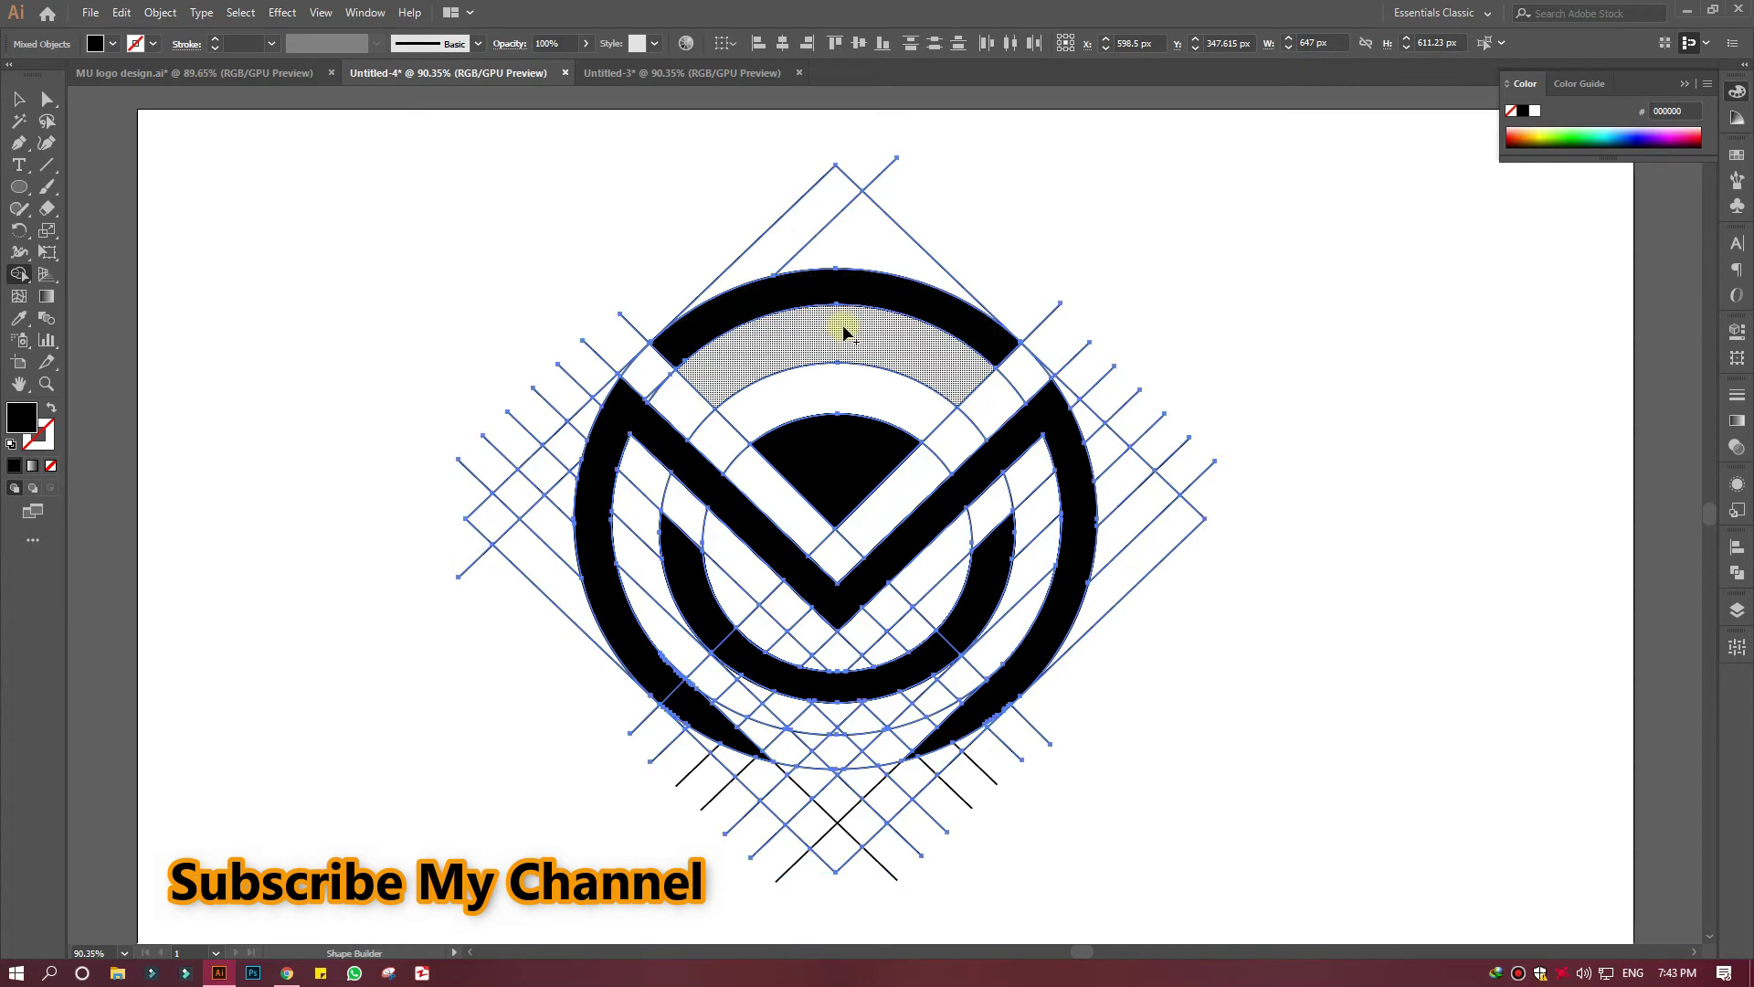
click(29, 107)
click(275, 254)
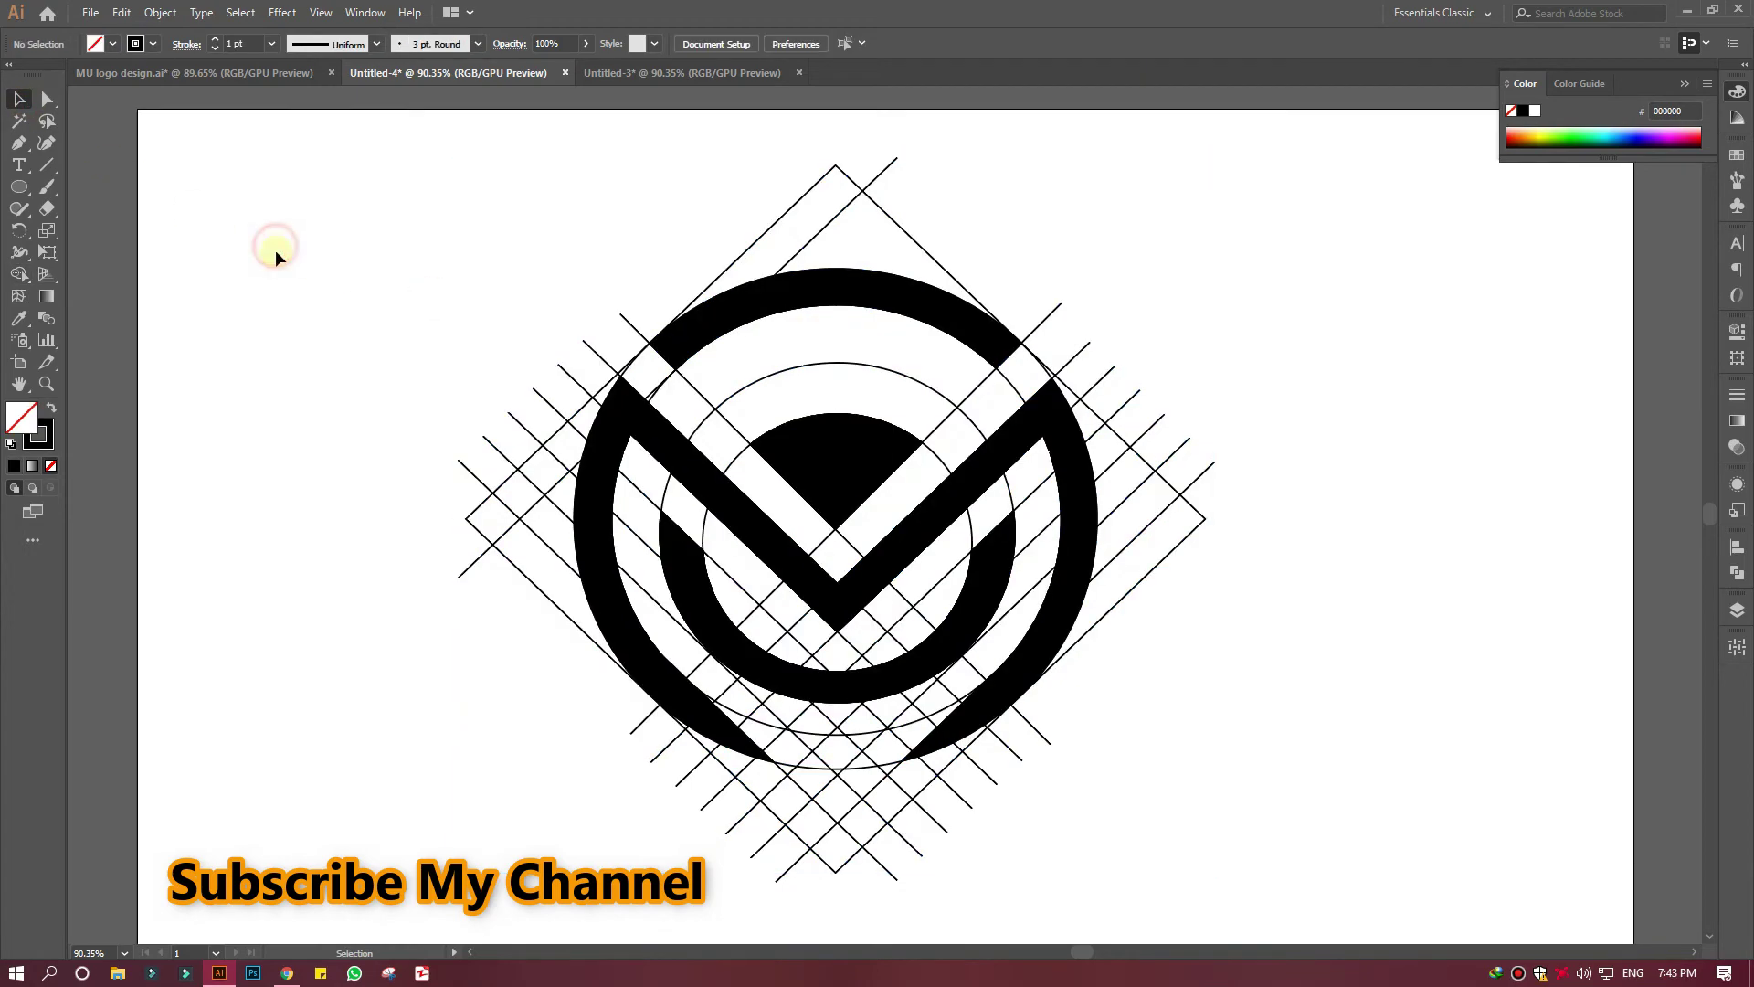
Step: Fill the crescent right of the inner circle black and reselect all the logo artwork and grid
click(998, 596)
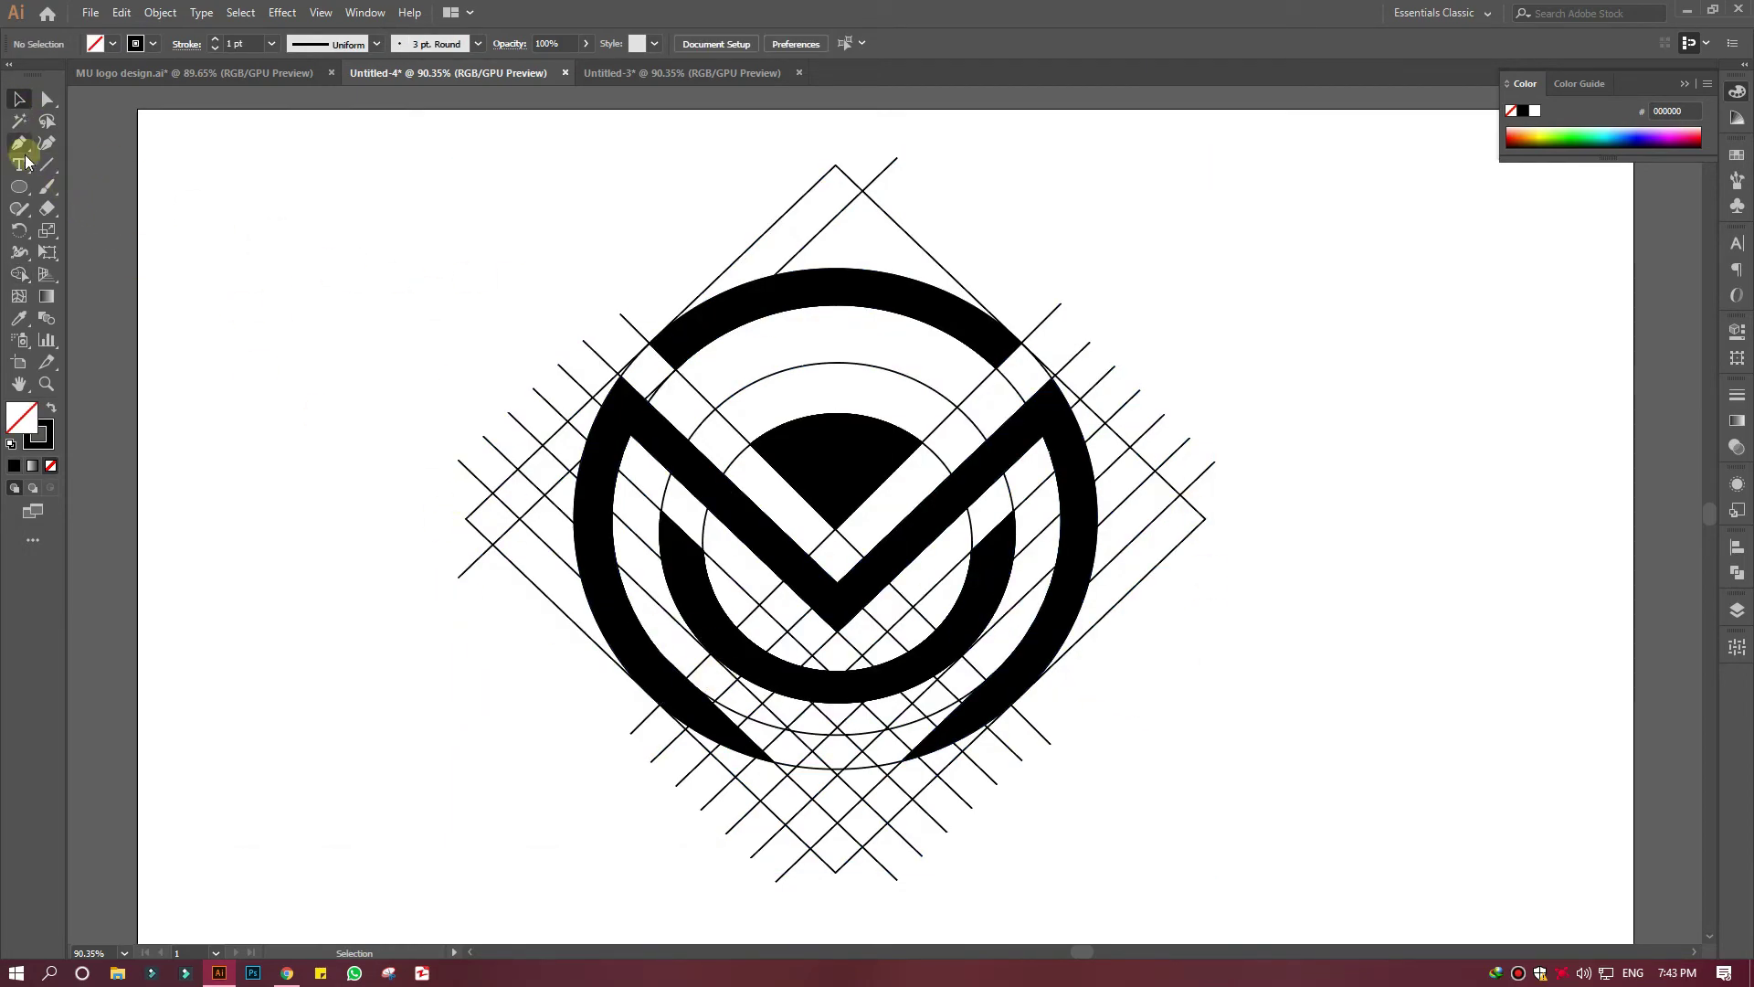
click(651, 678)
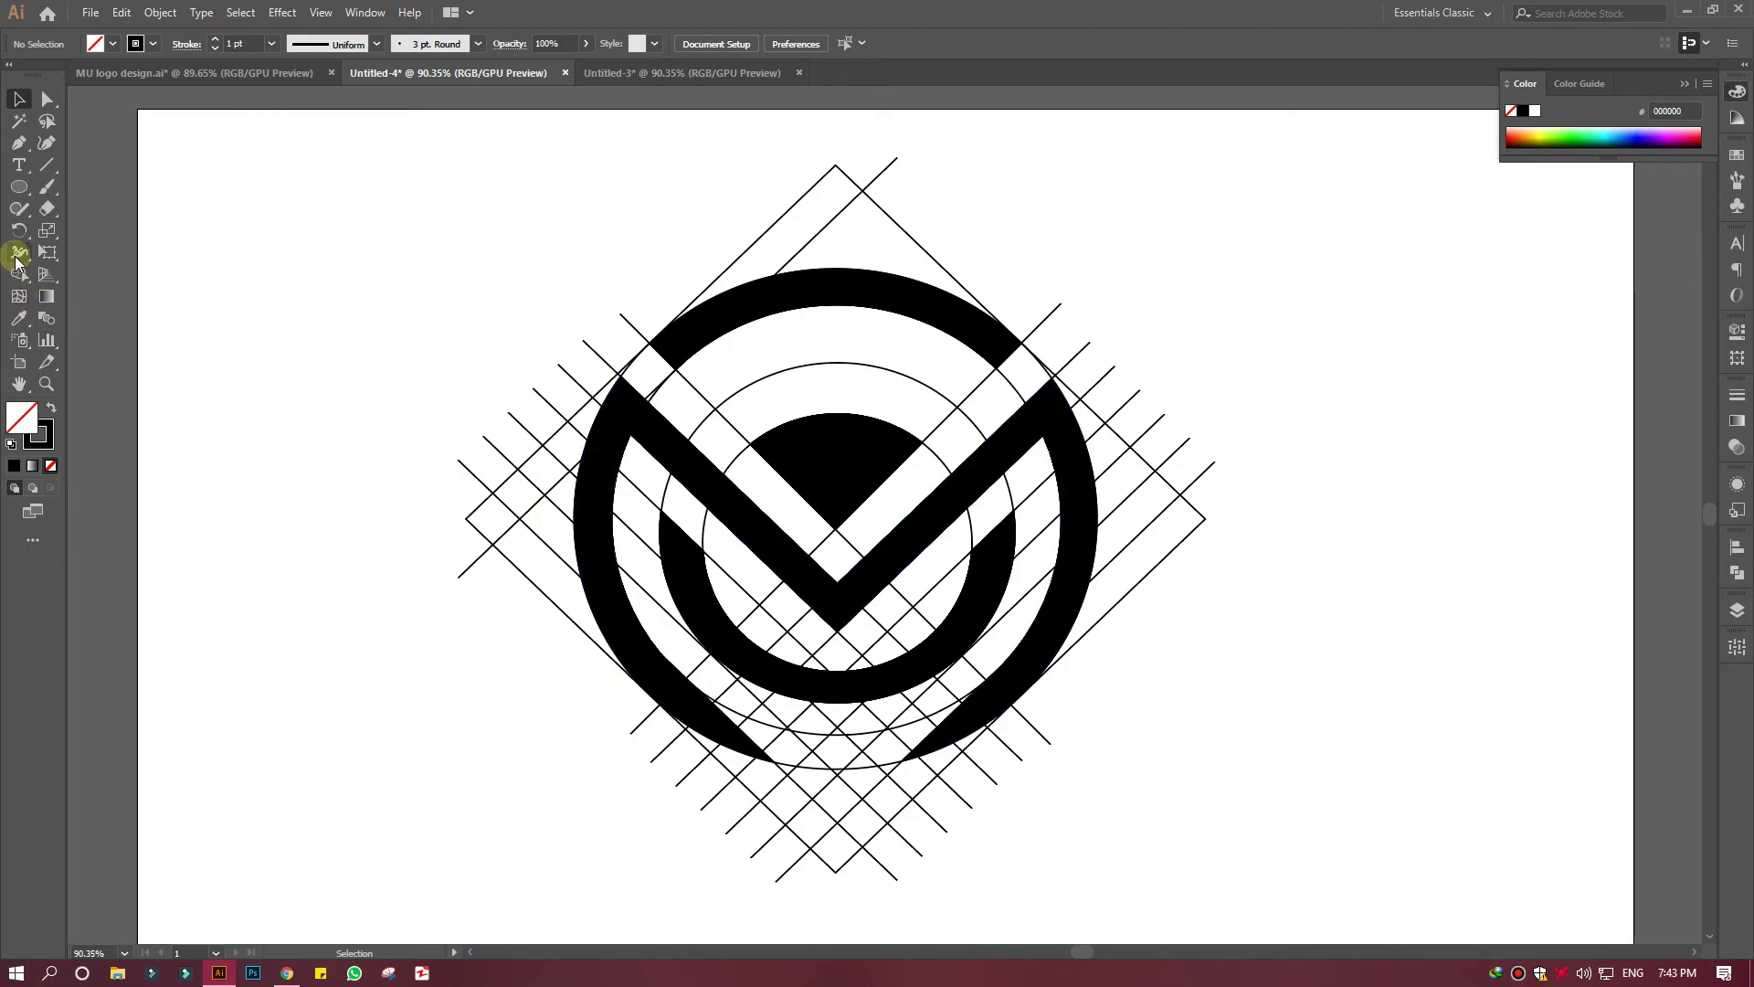
drag(611, 647, 668, 695)
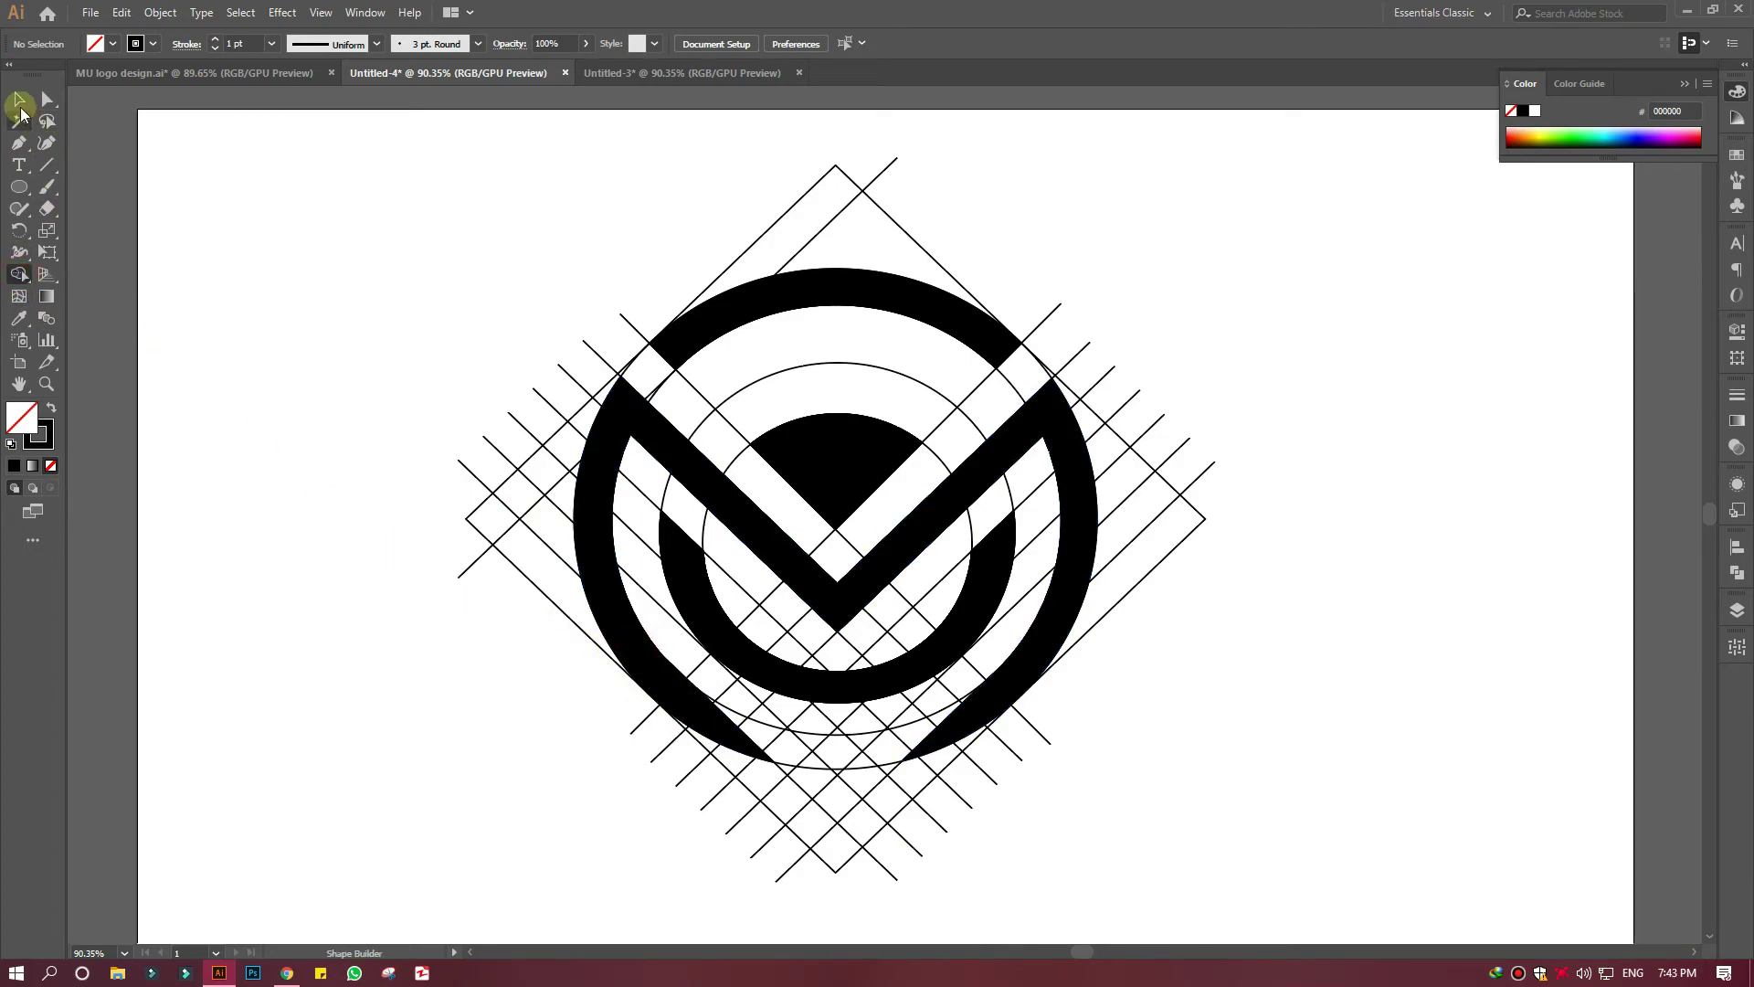
click(20, 108)
drag(407, 332, 857, 673)
Step: Merge the lower inner ring sections into one black arc, then select only the black logo shapes
click(19, 273)
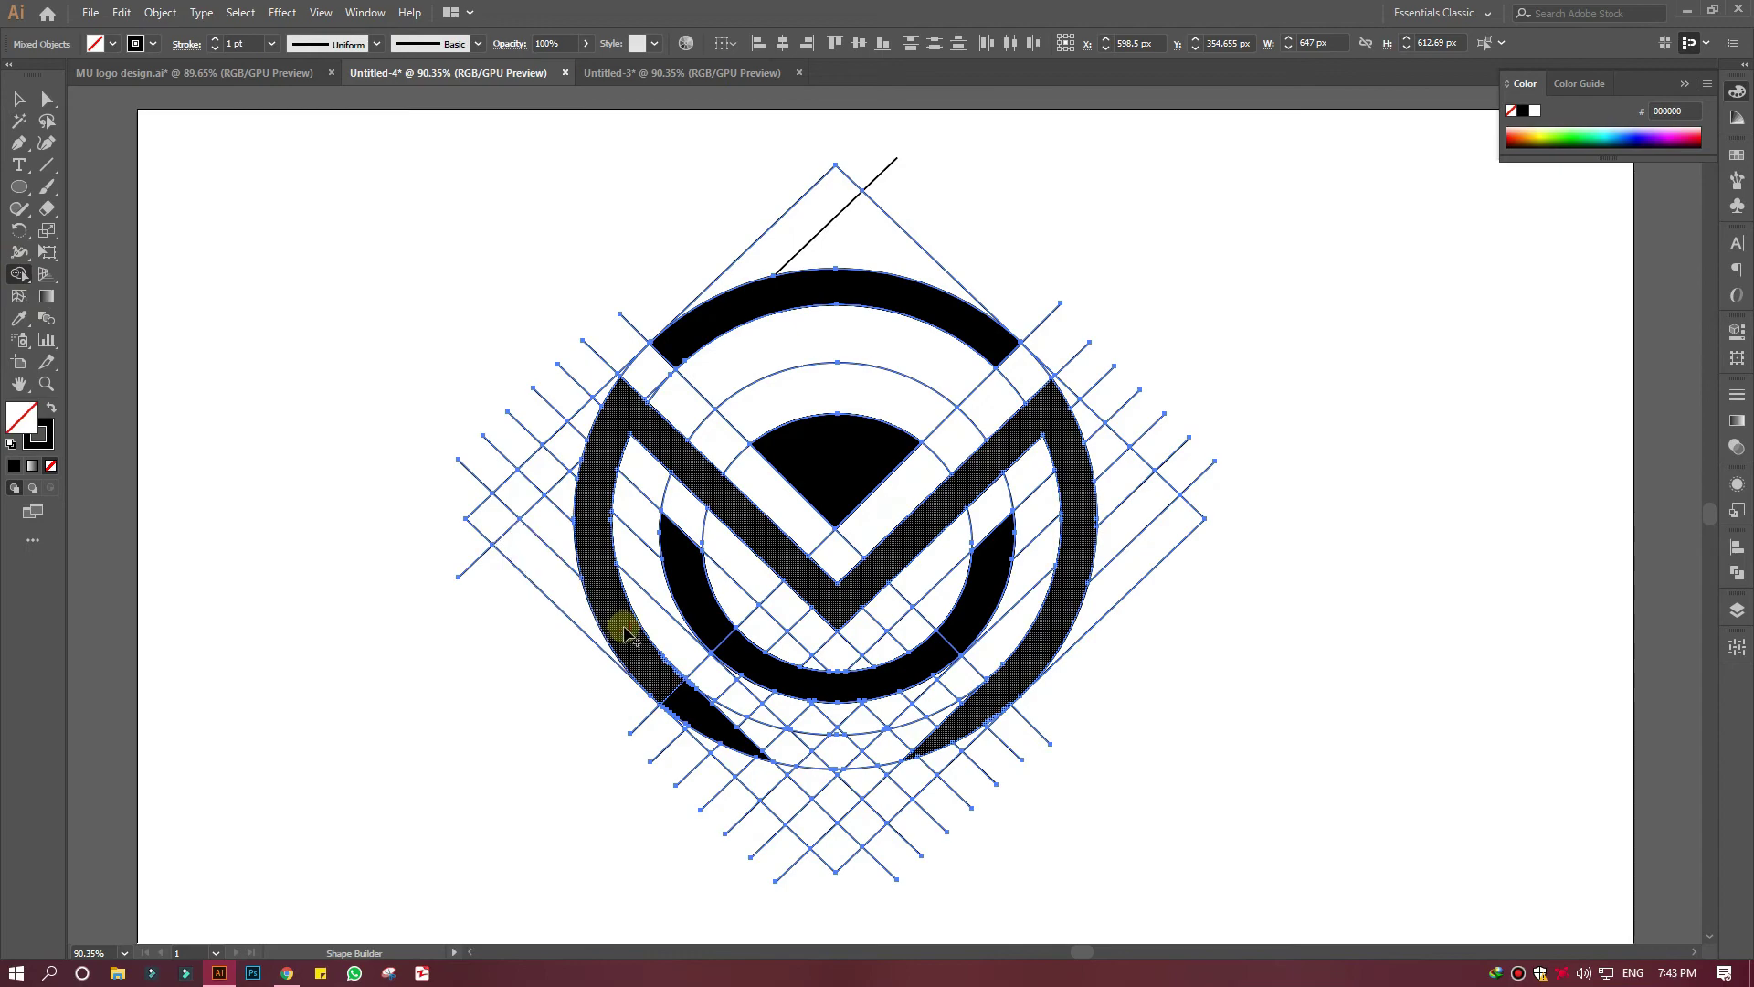
drag(624, 632, 912, 658)
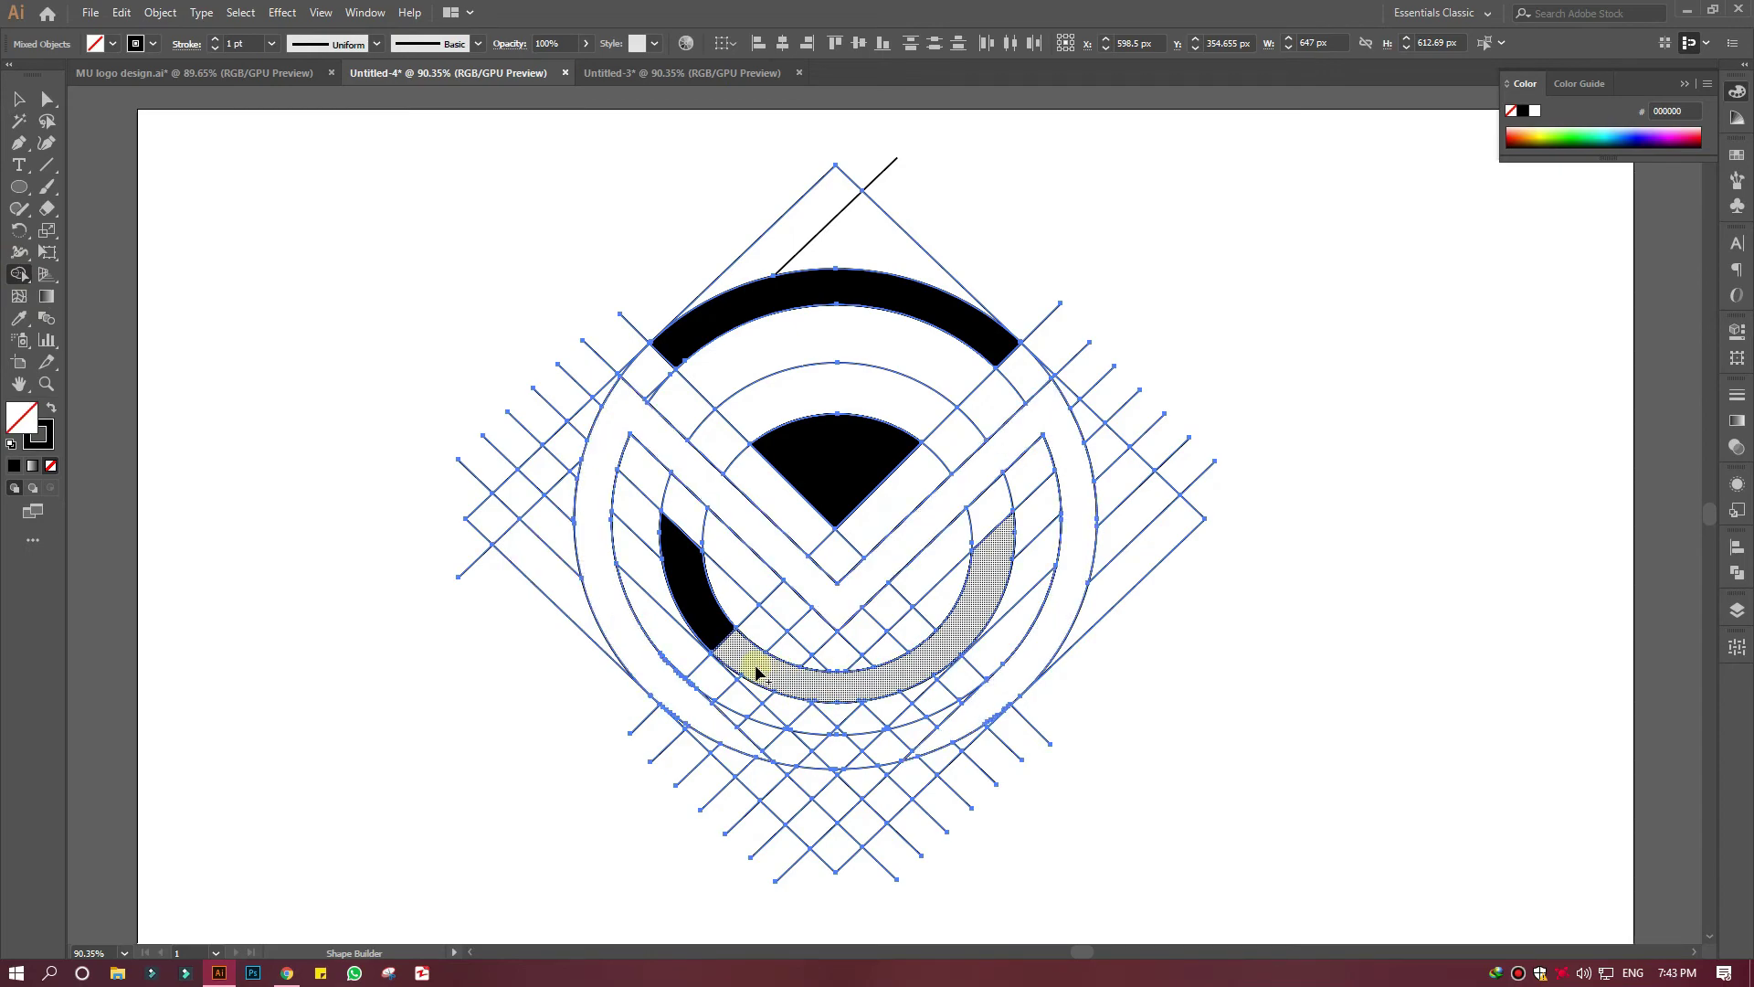
drag(756, 673, 705, 613)
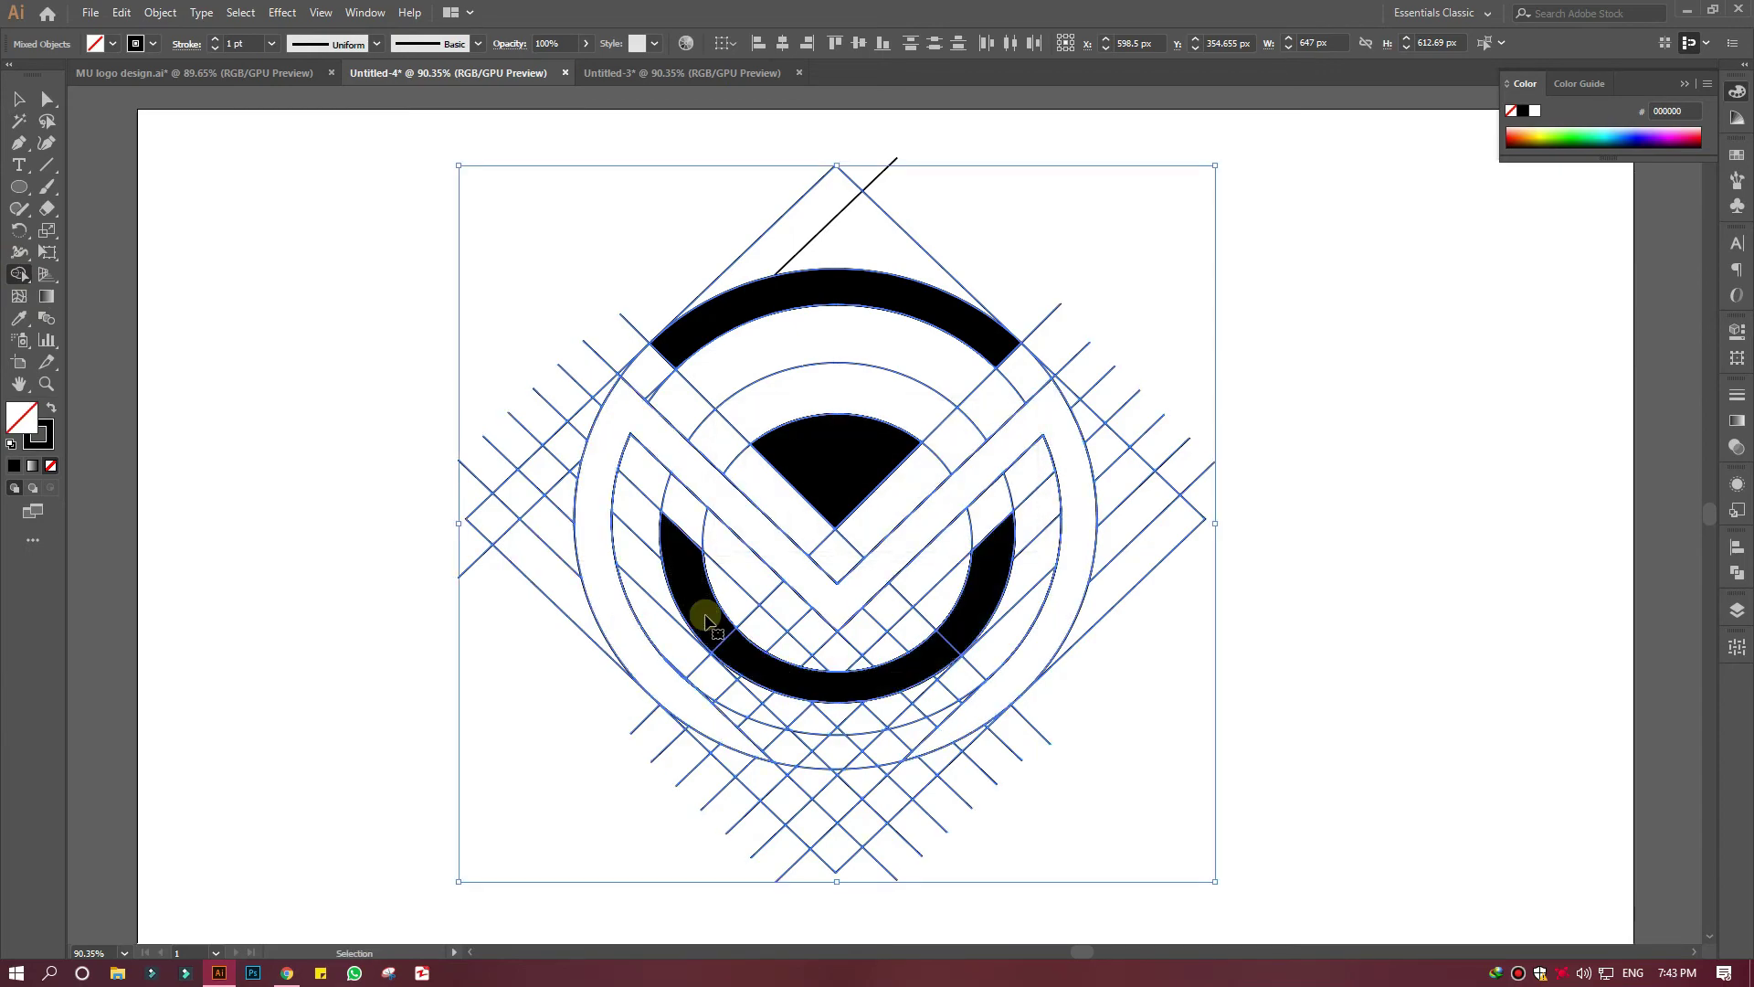
click(47, 408)
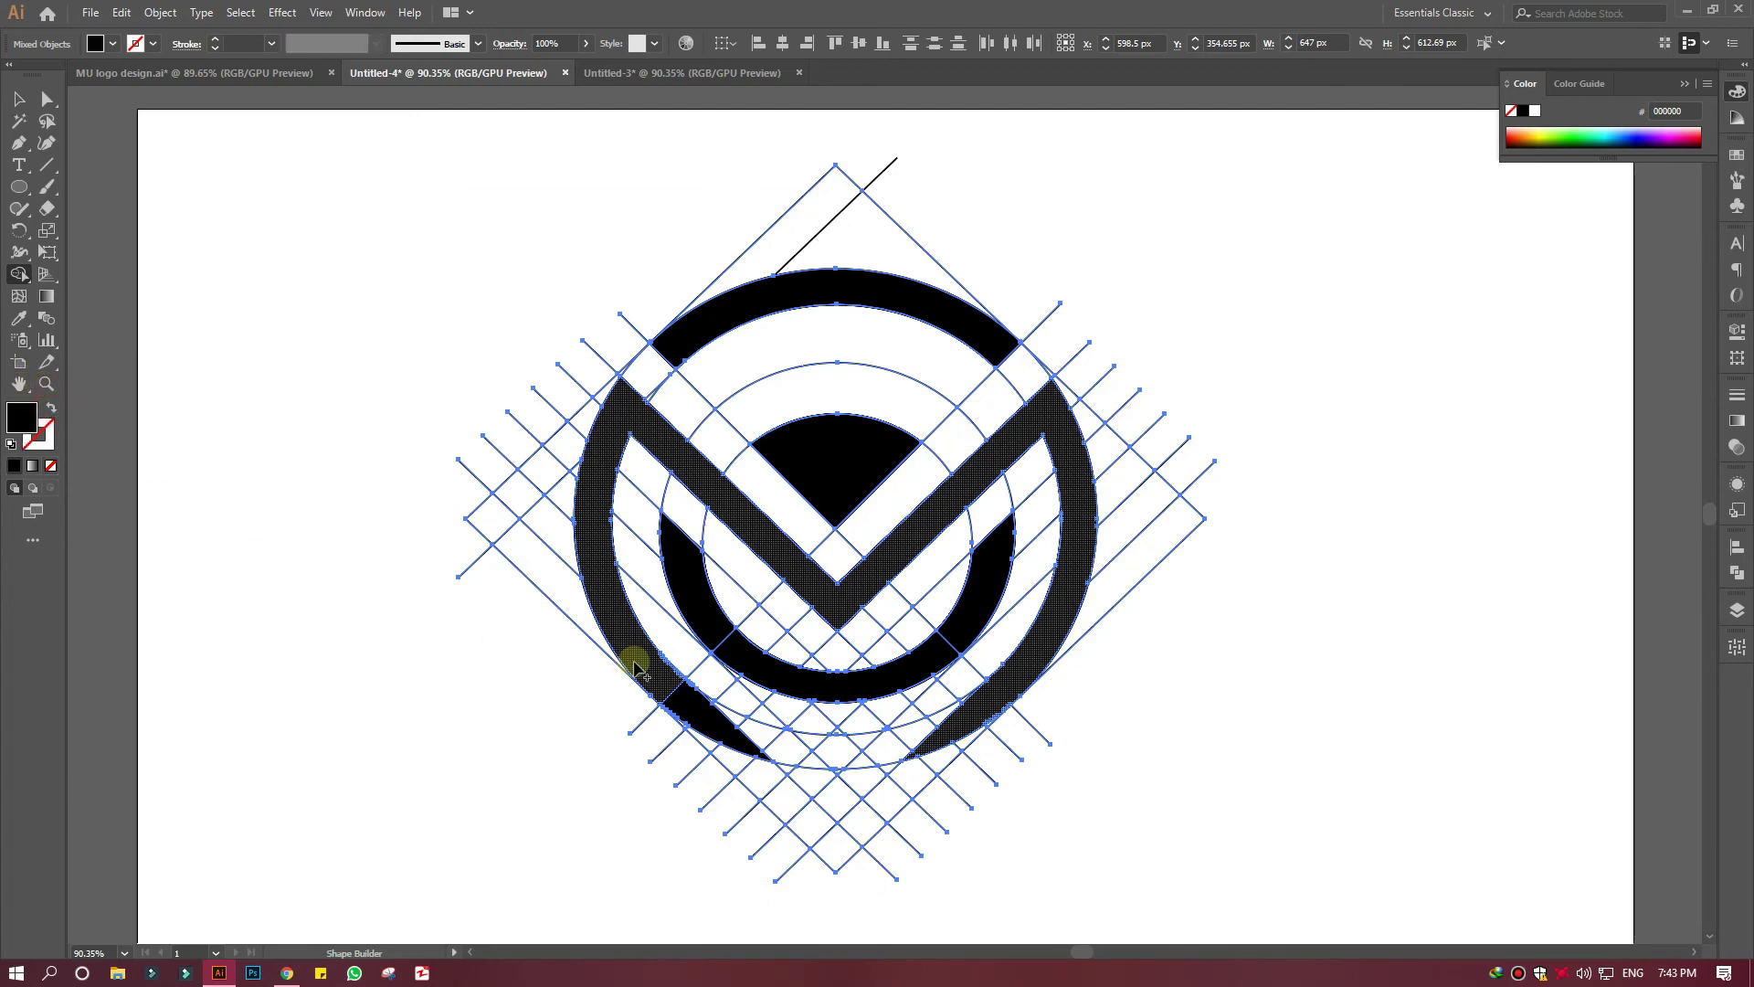
click(931, 656)
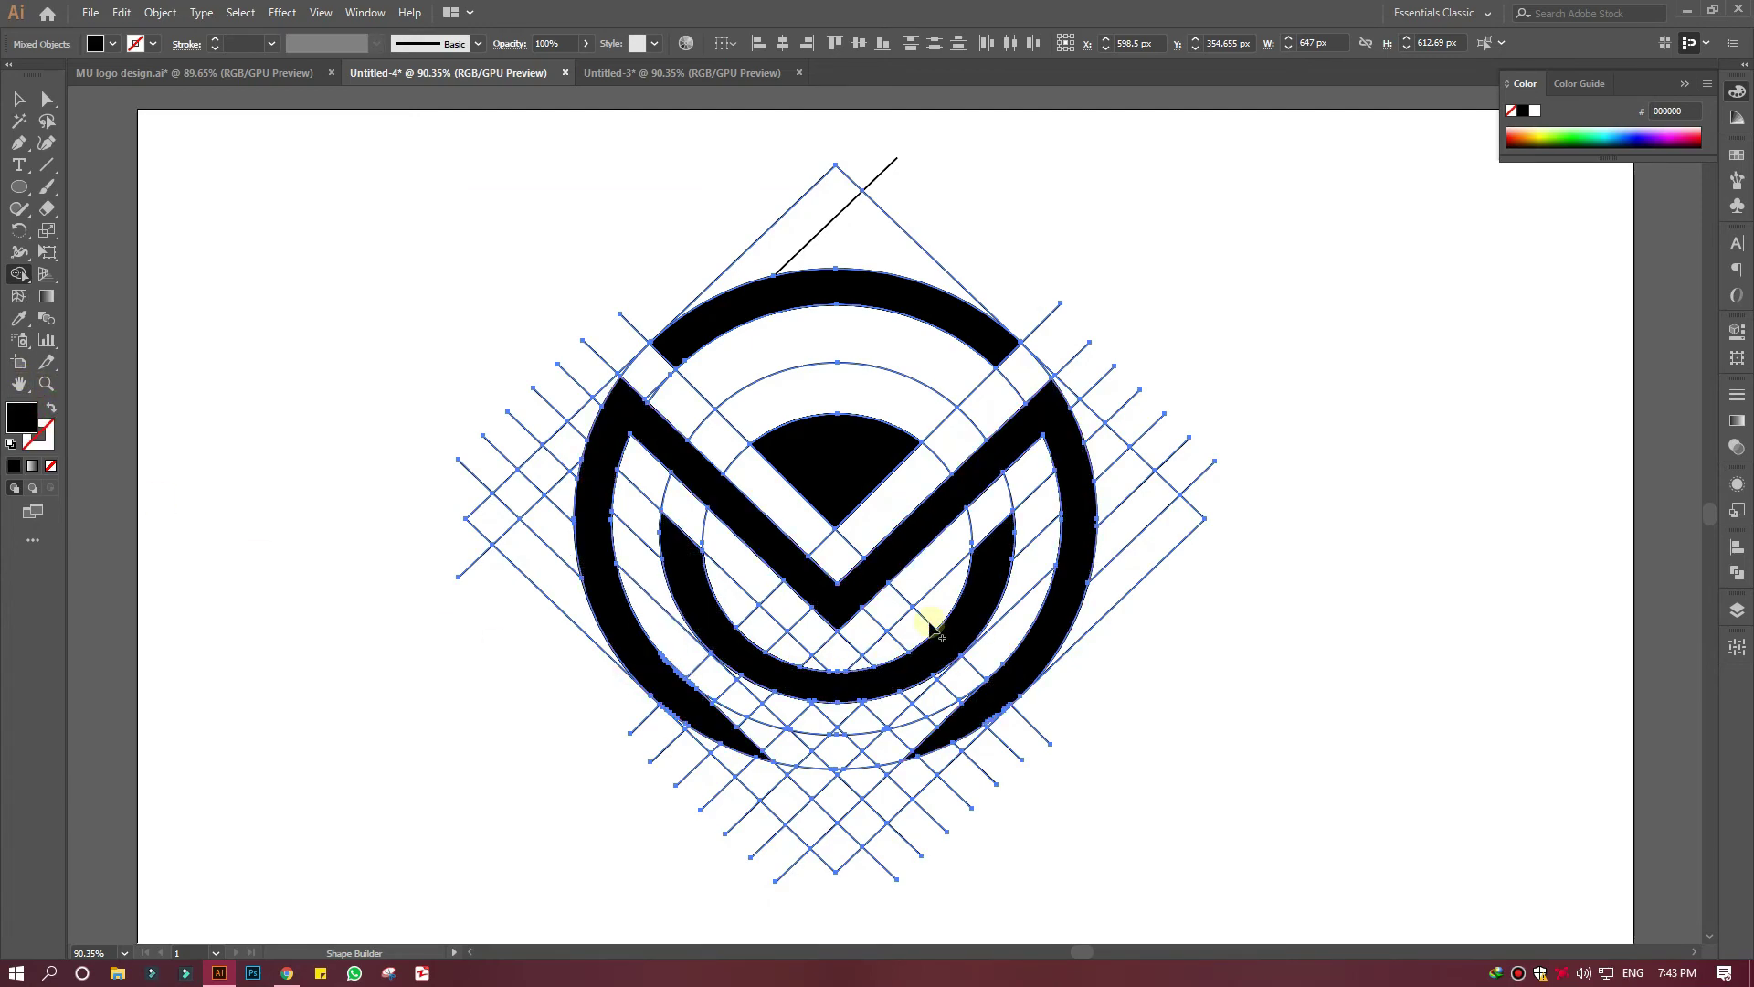
click(18, 119)
click(274, 302)
click(607, 391)
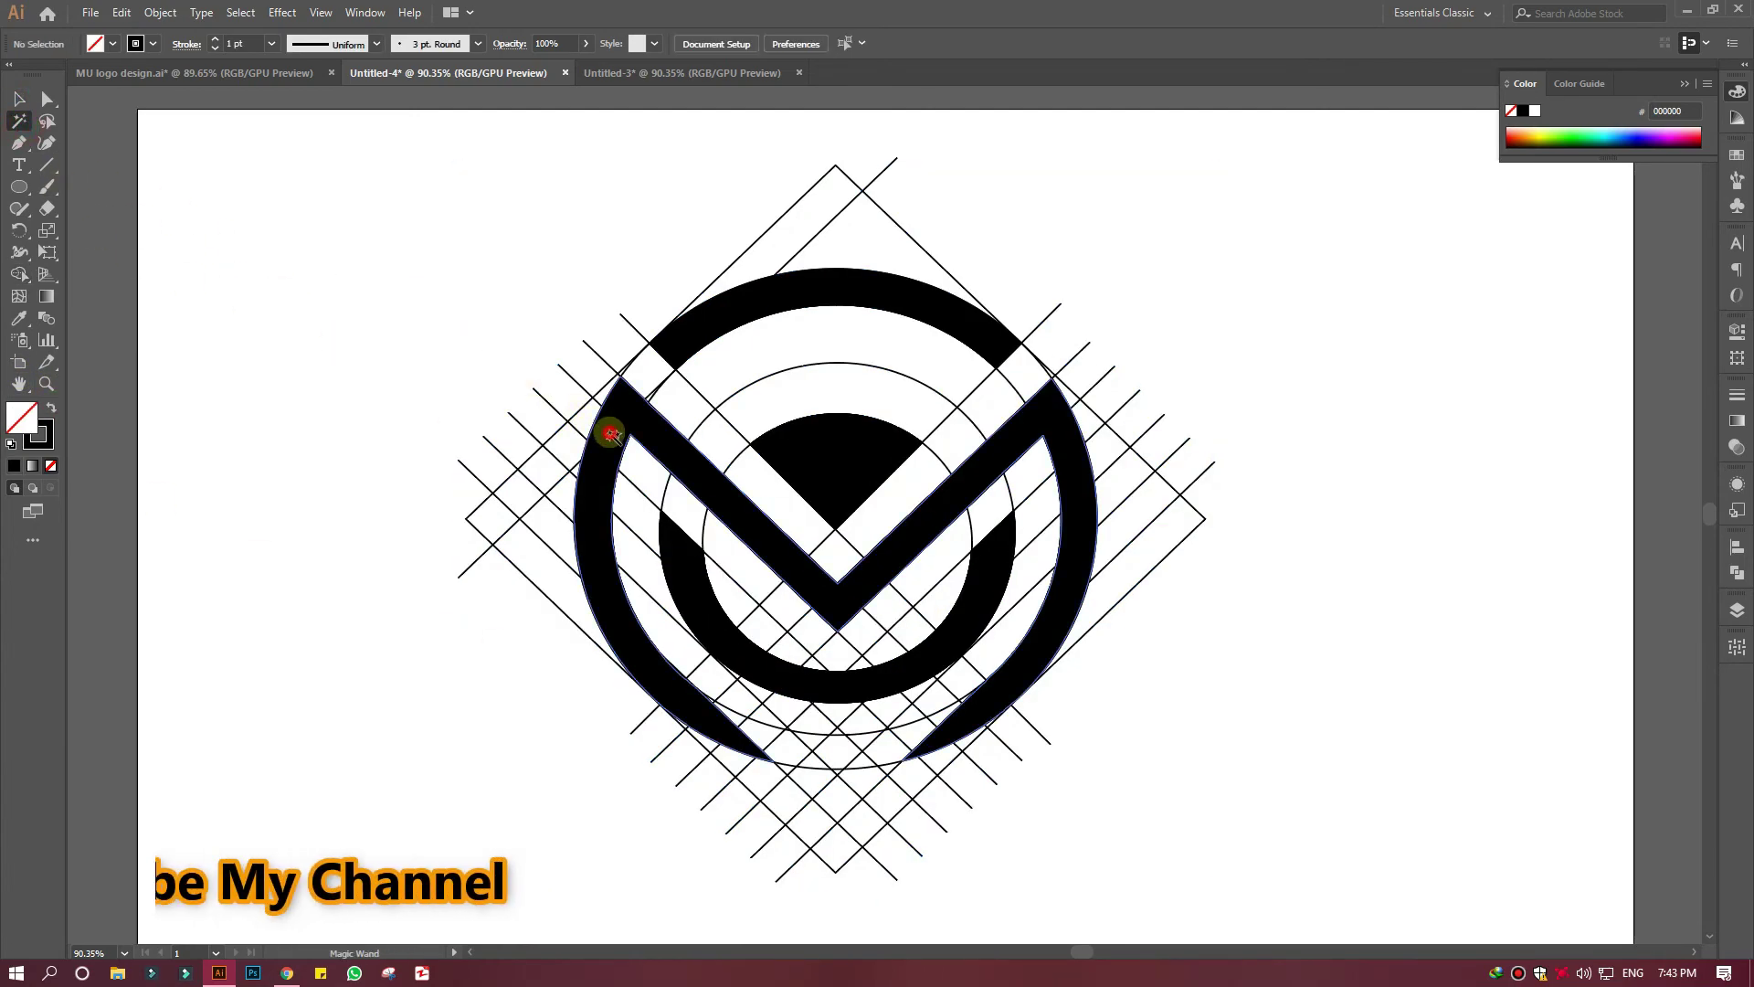
Step: Move the logo aside and delete the grid and diagonal guide lines
click(18, 99)
drag(739, 448, 1290, 471)
mouse_move(279, 302)
mouse_down()
mouse_move(960, 810)
mouse_move(1081, 830)
mouse_up()
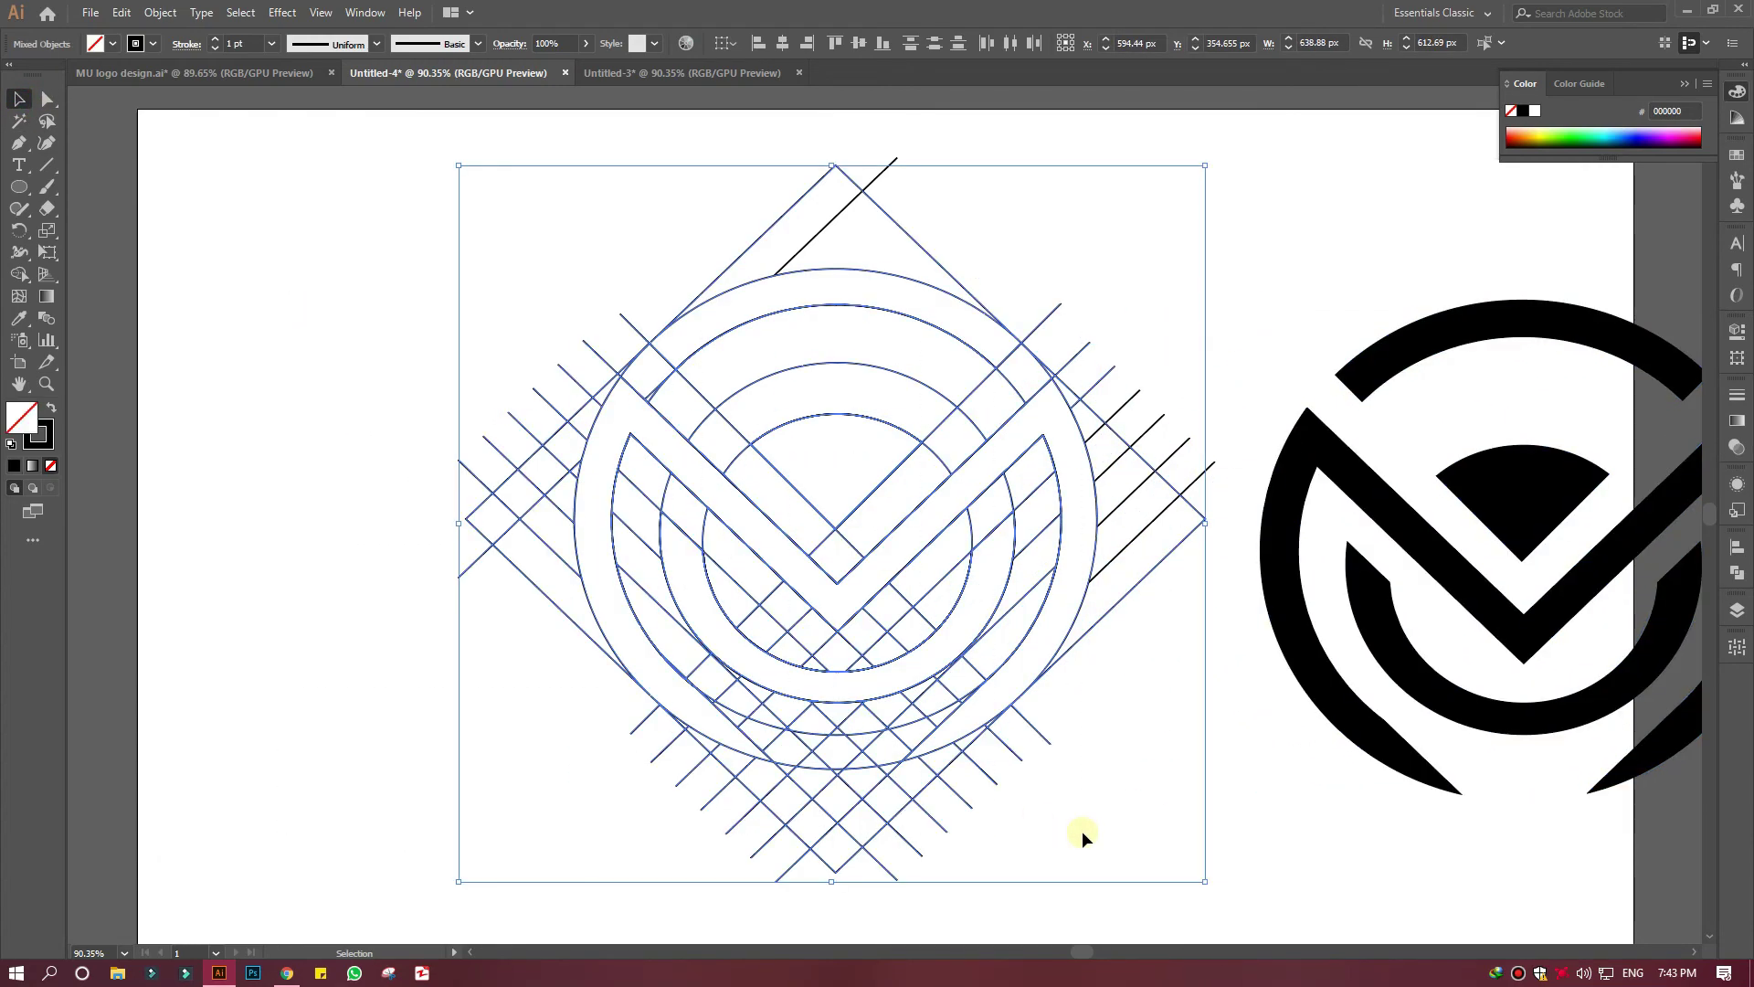
key(Delete)
drag(728, 196, 1187, 579)
key(Delete)
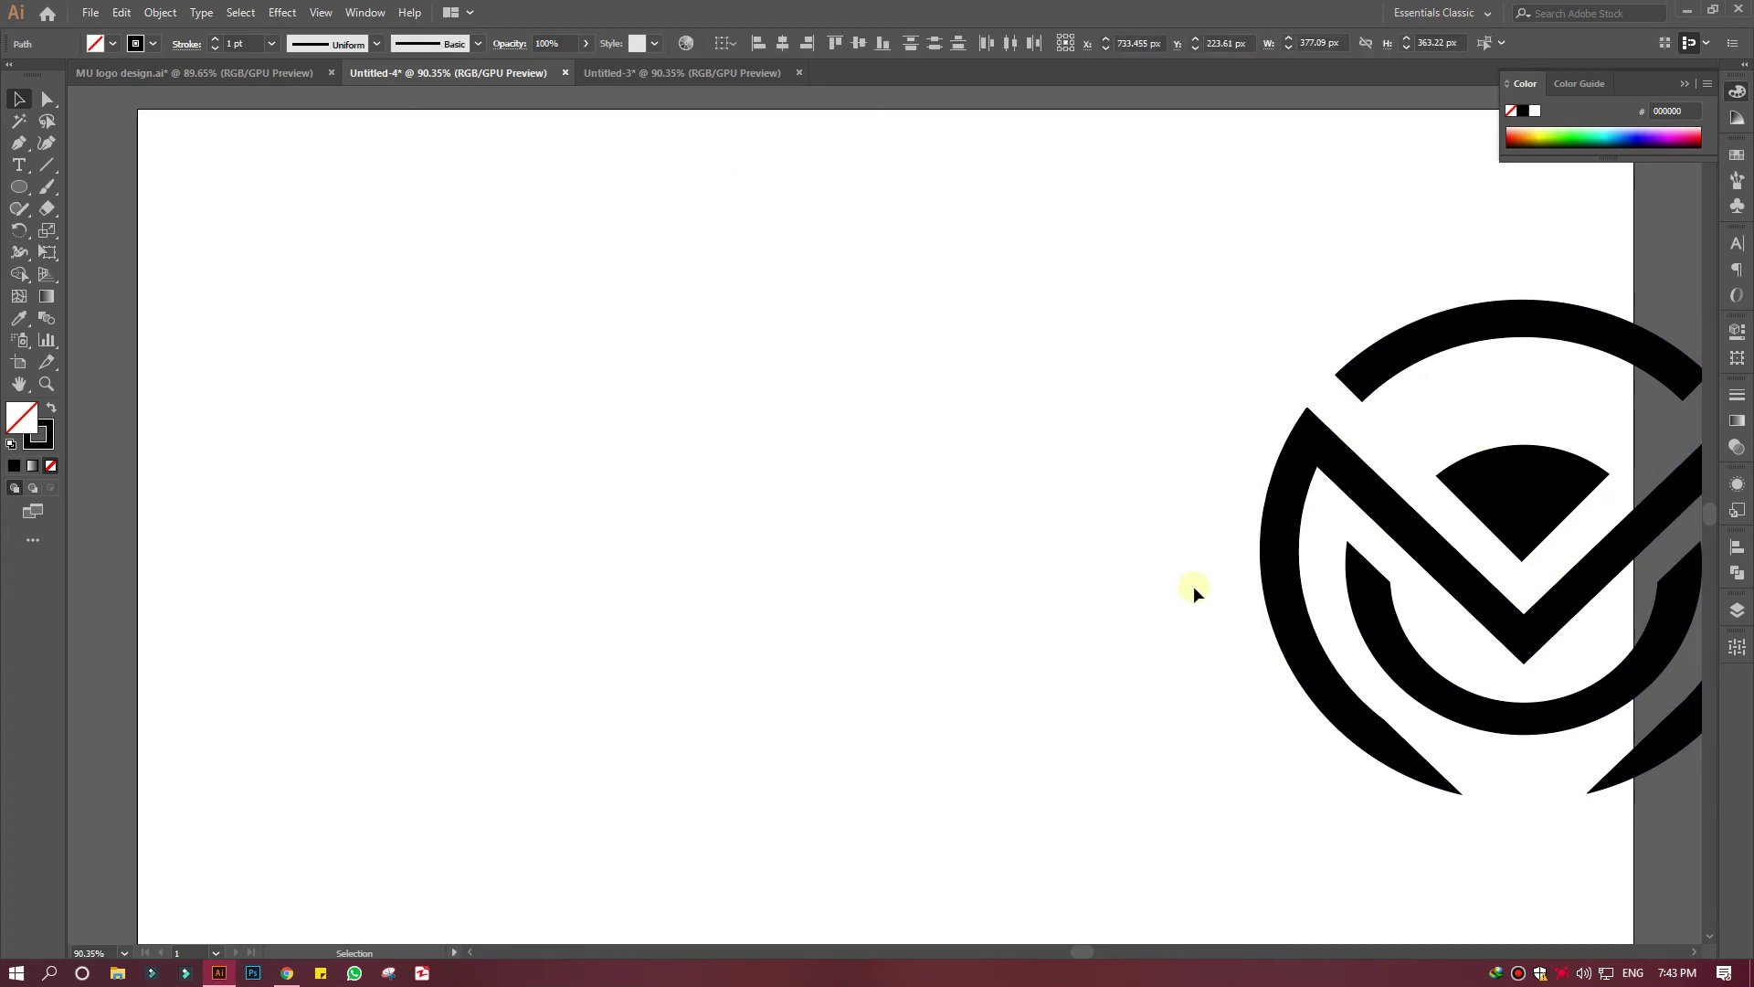
drag(1036, 408, 1609, 807)
Step: Move the logo back, centre it on the artboard, and enlarge it
drag(1428, 713, 725, 710)
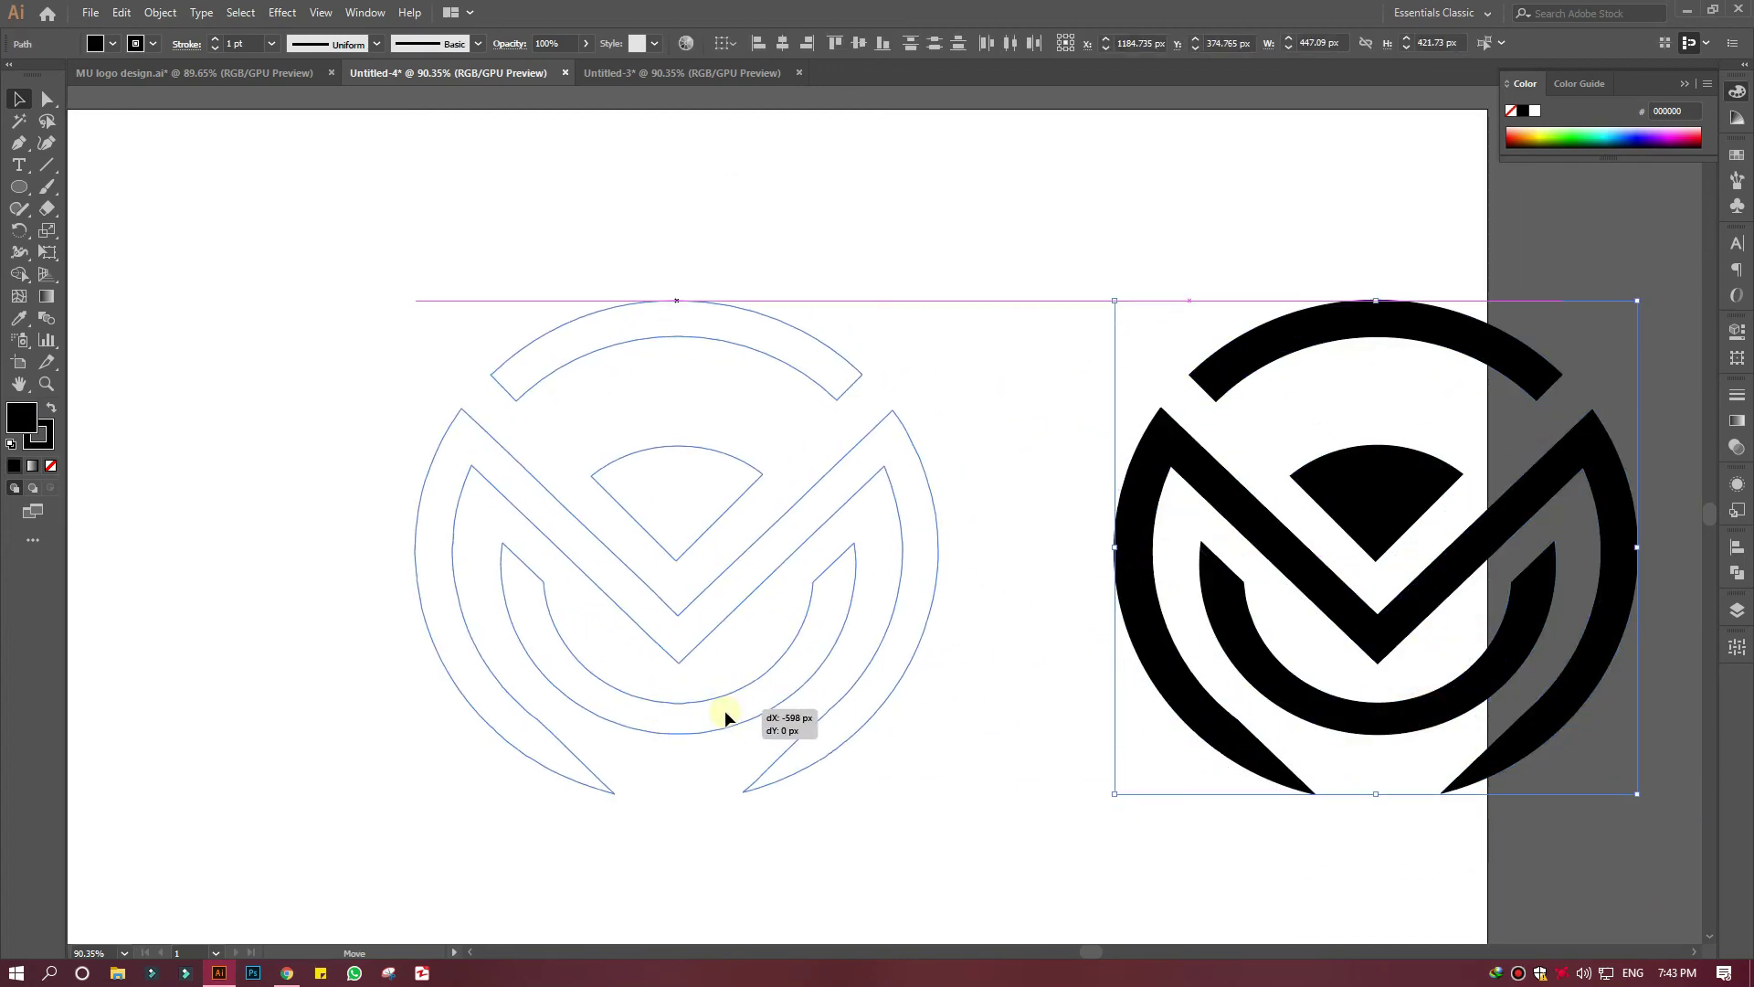
click(876, 853)
drag(364, 438, 853, 735)
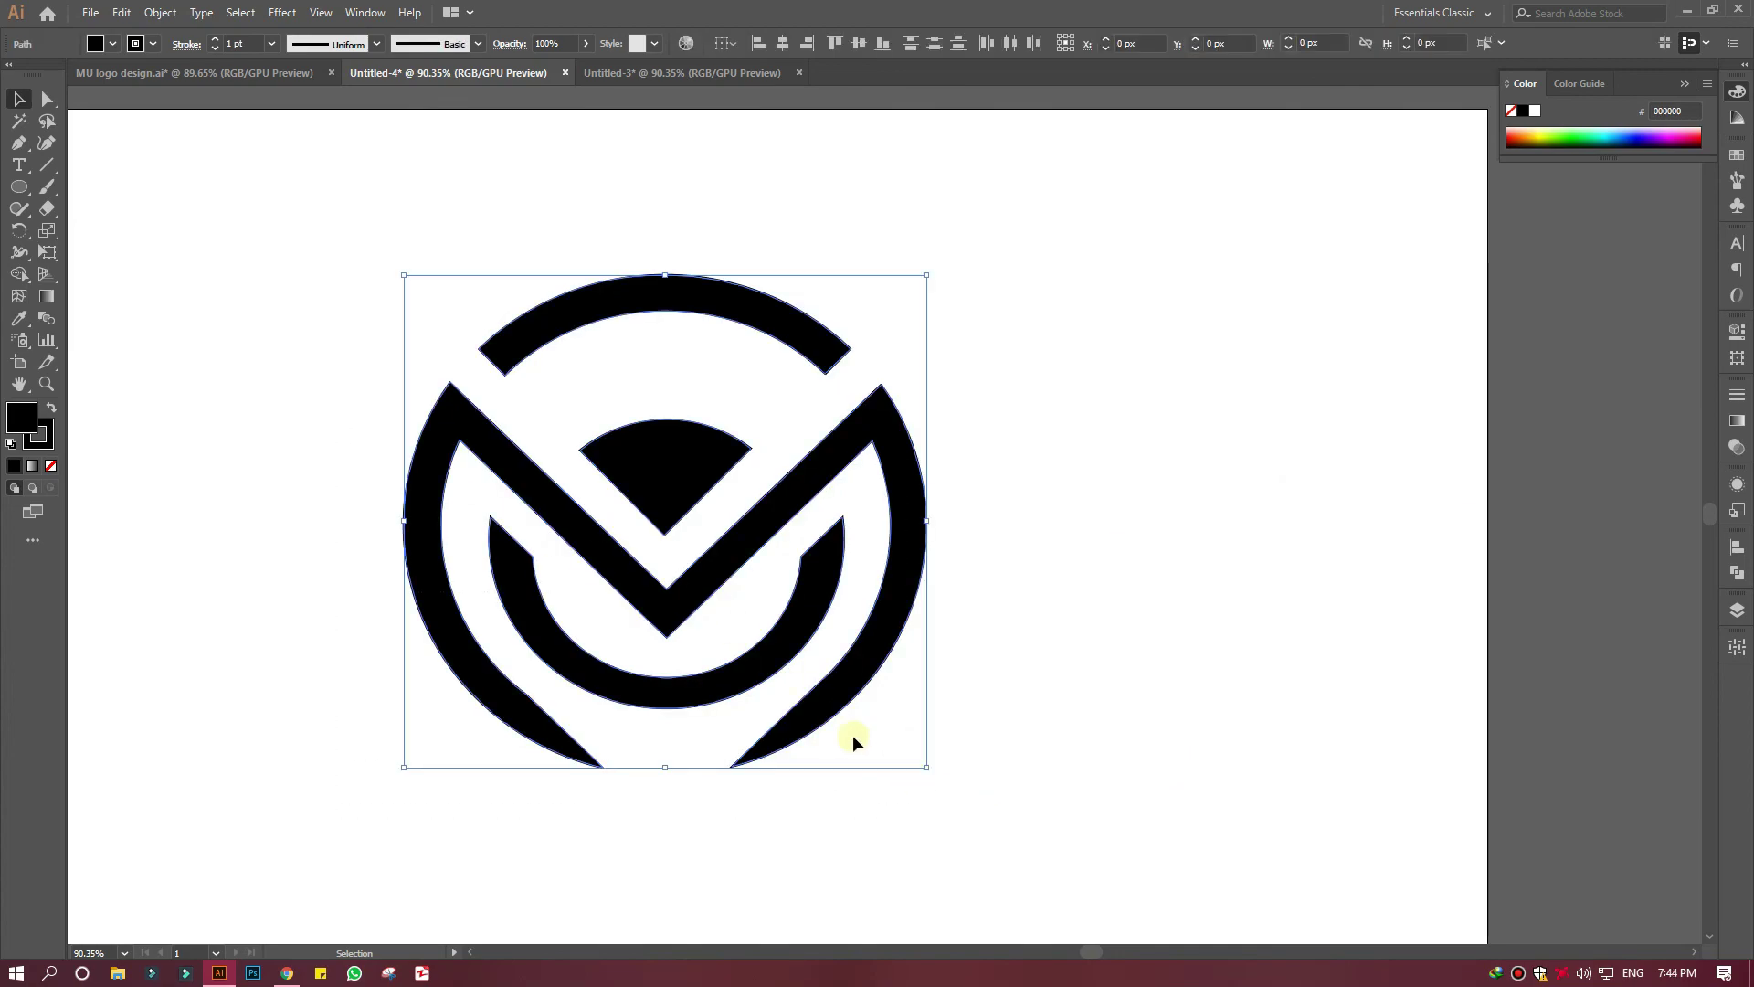
drag(789, 667, 853, 667)
drag(987, 770, 1078, 831)
scroll(1078, 831, left, 3)
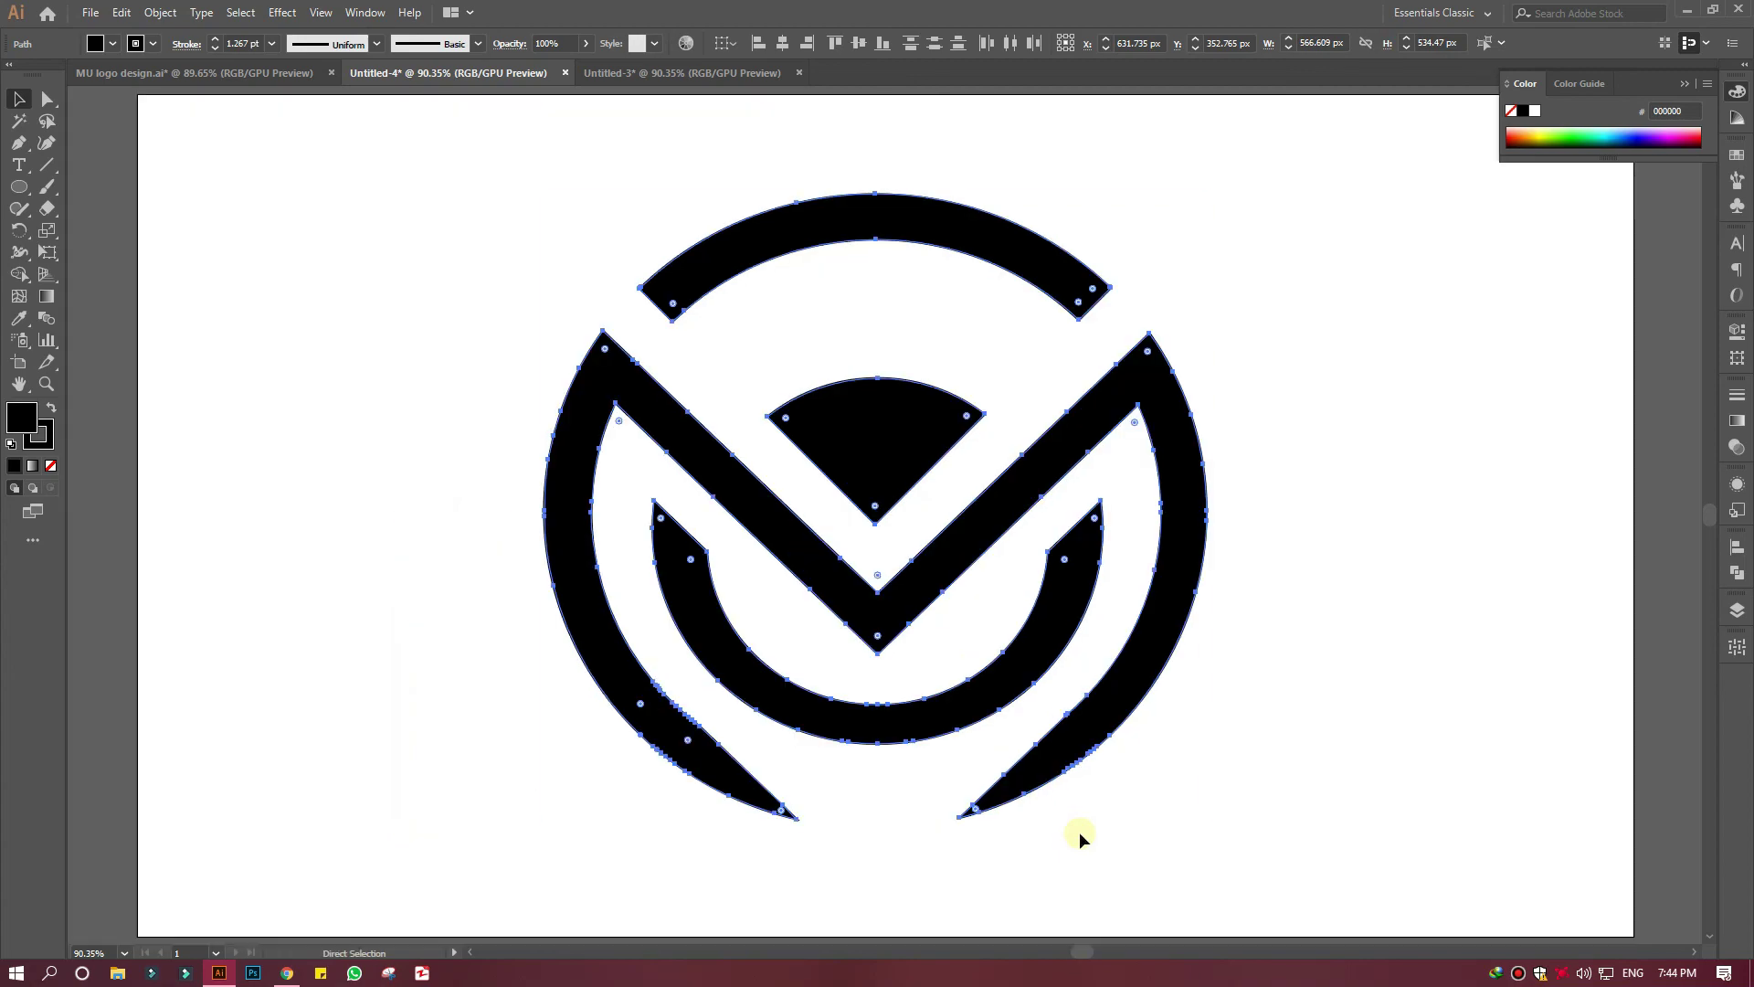
click(1414, 738)
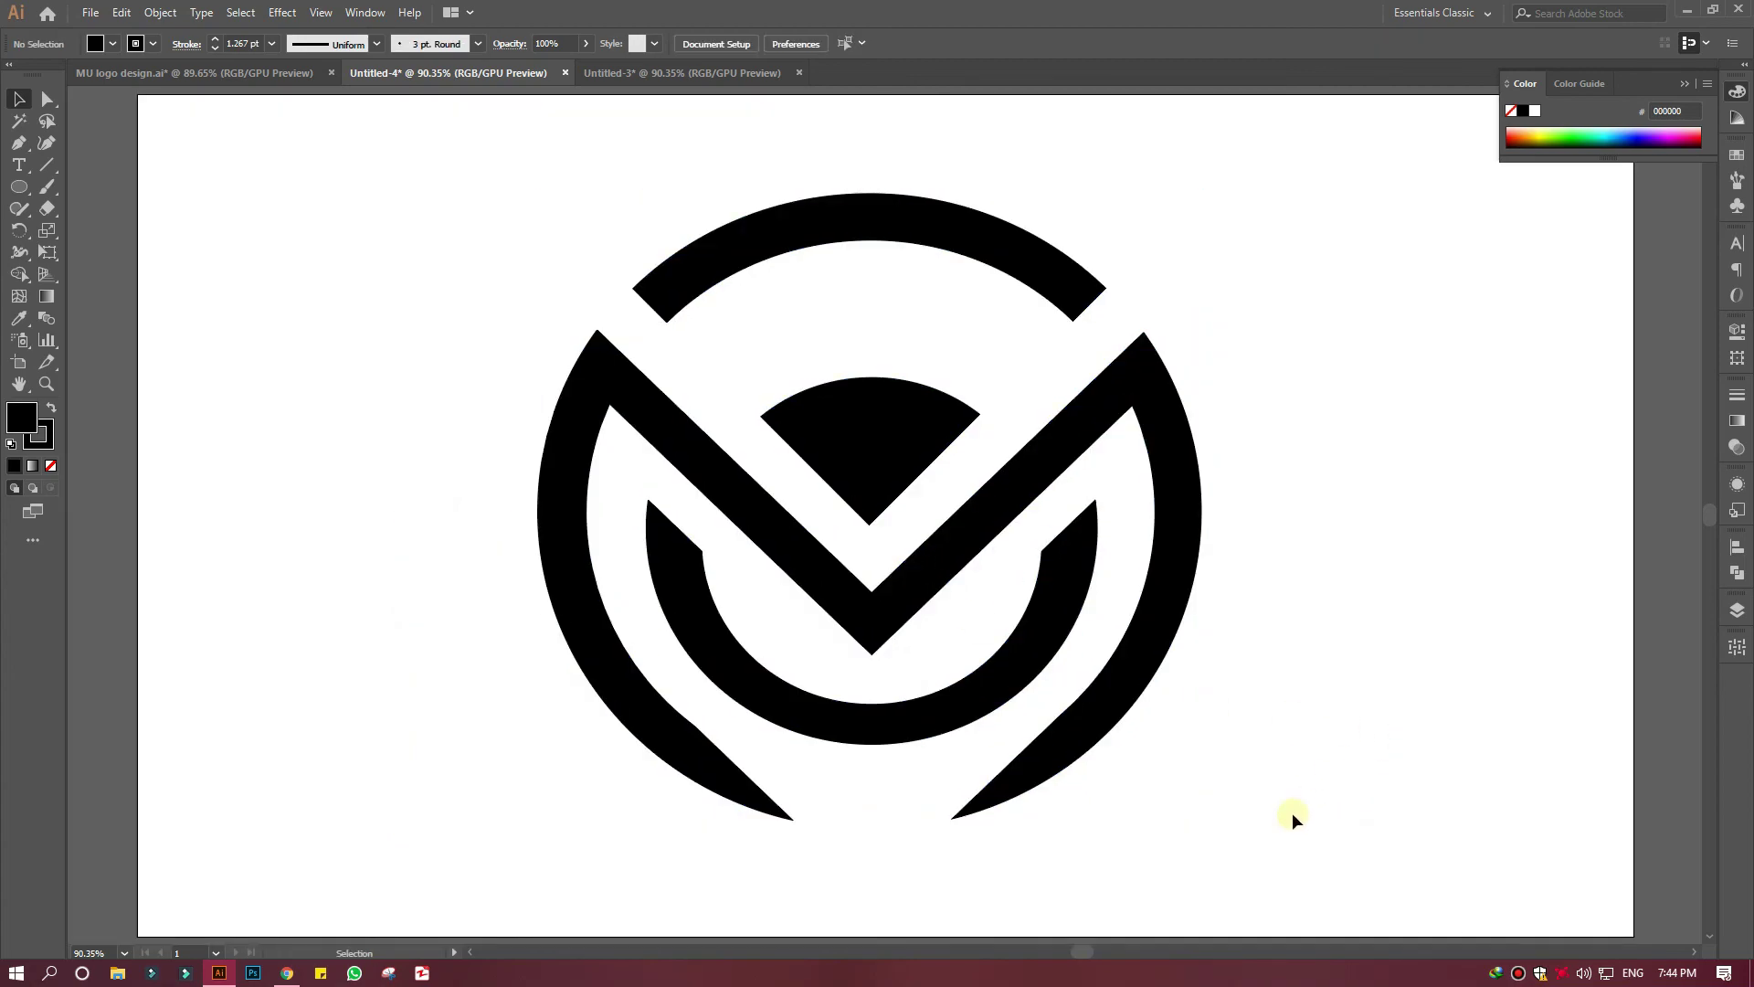